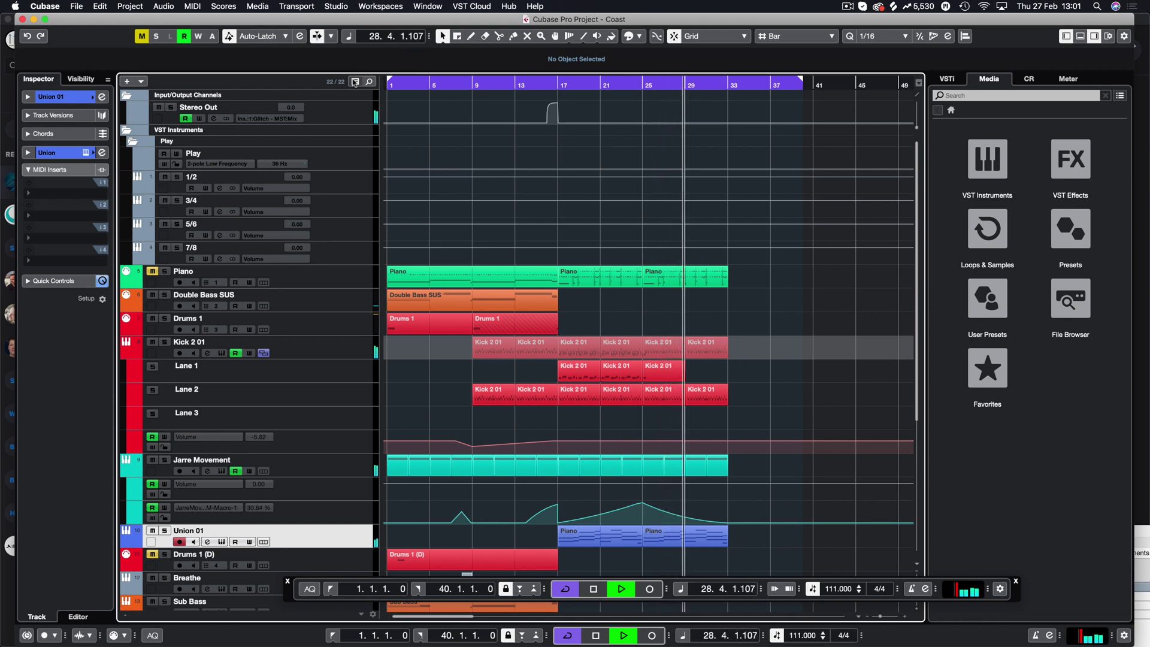
Step: Set the cycle range from bar 45 to bar 49 and create an empty part across it on the Union 01 track
scroll(658, 209, "right", 10)
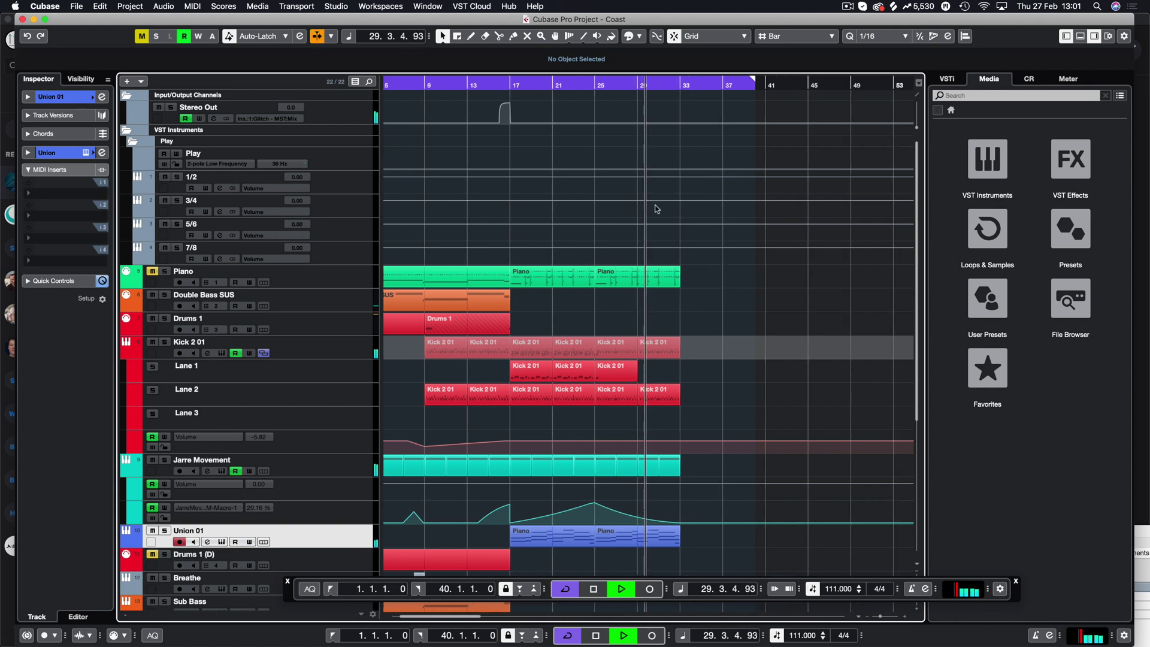
key("space")
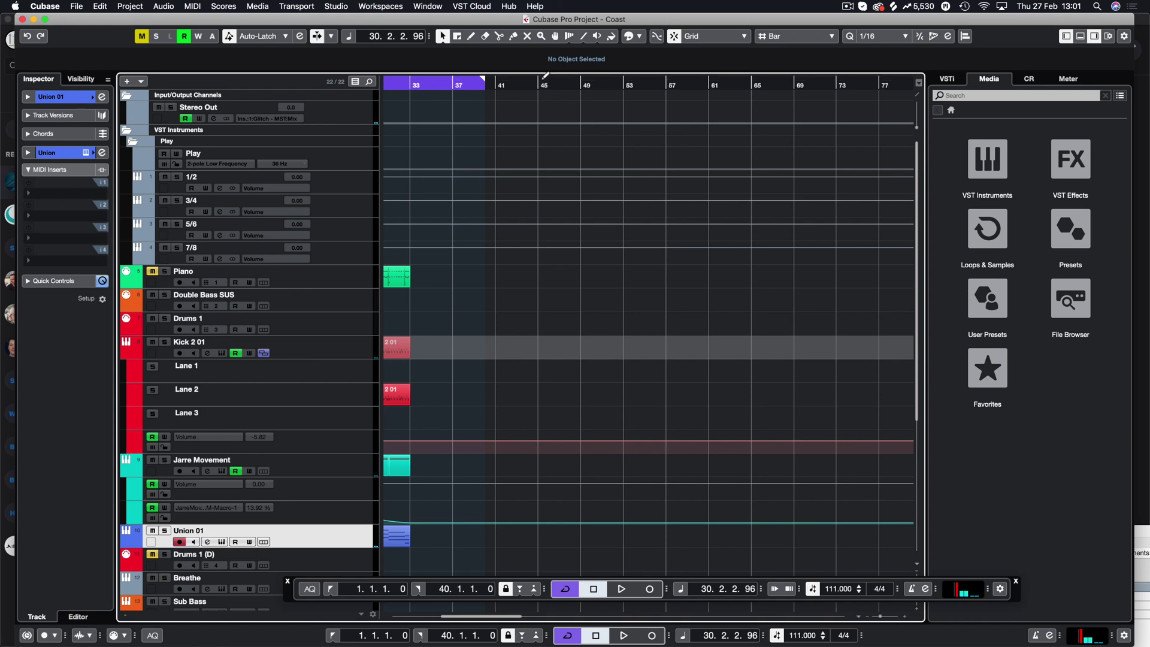
left_click_drag(541, 74, 590, 73)
scroll(581, 217, "down", 5)
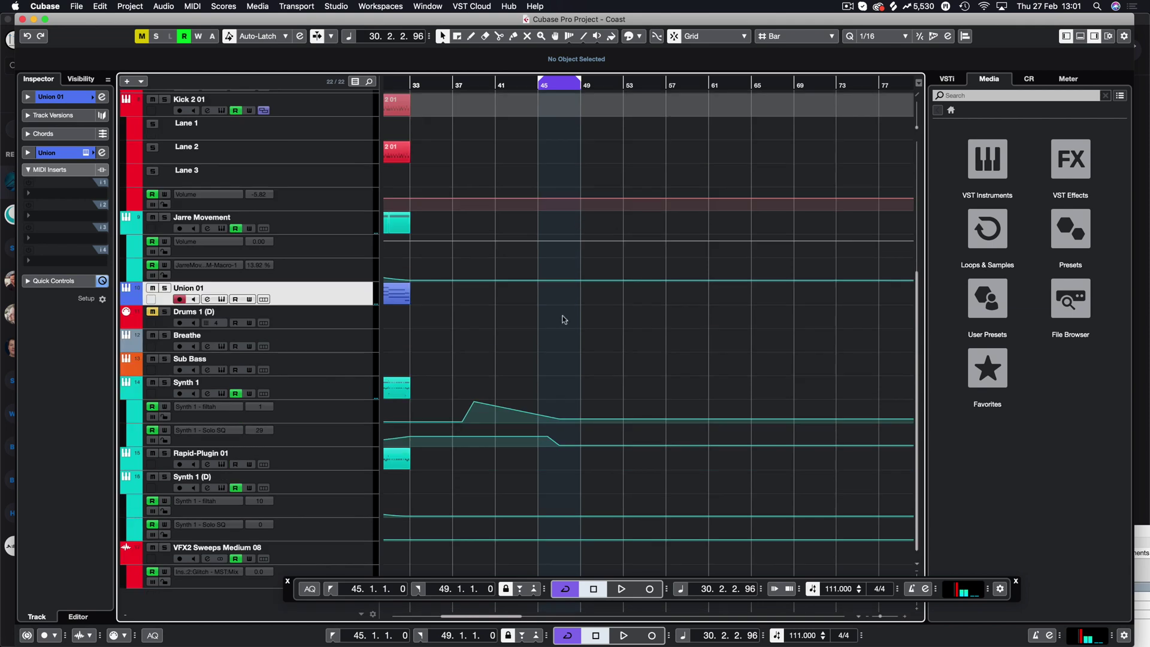
double_click(558, 297)
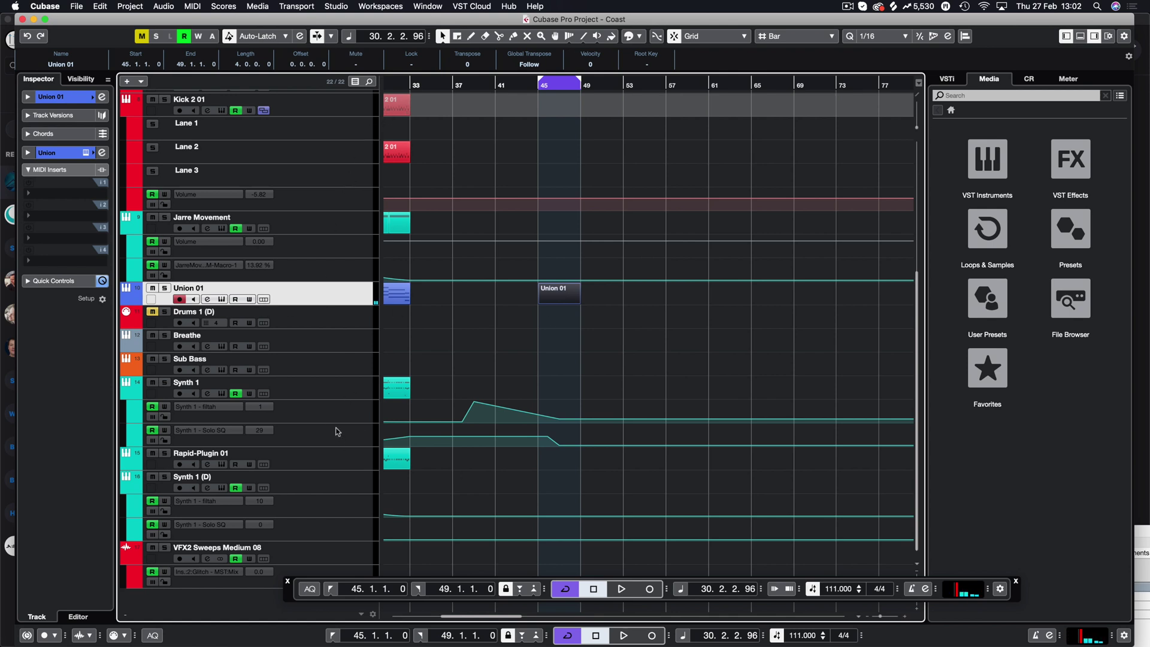
Step: Make Synth 1 the active track and move the empty Union 01 part and the cycle range to bars 49–53
left_click(335, 397)
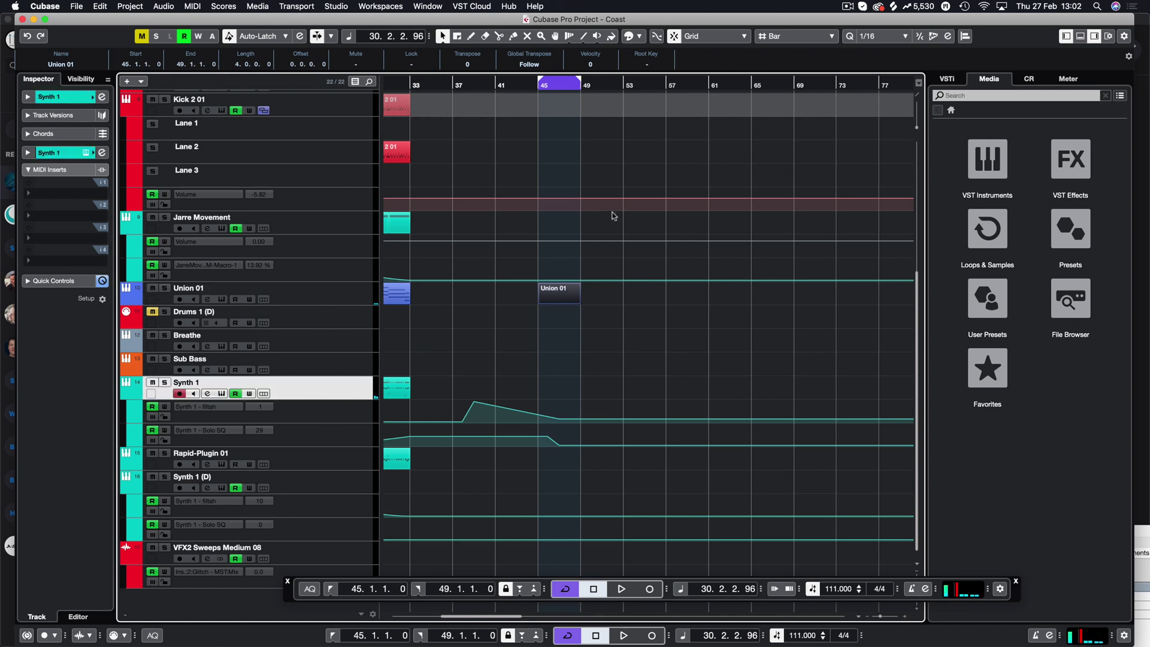
left_click(550, 84)
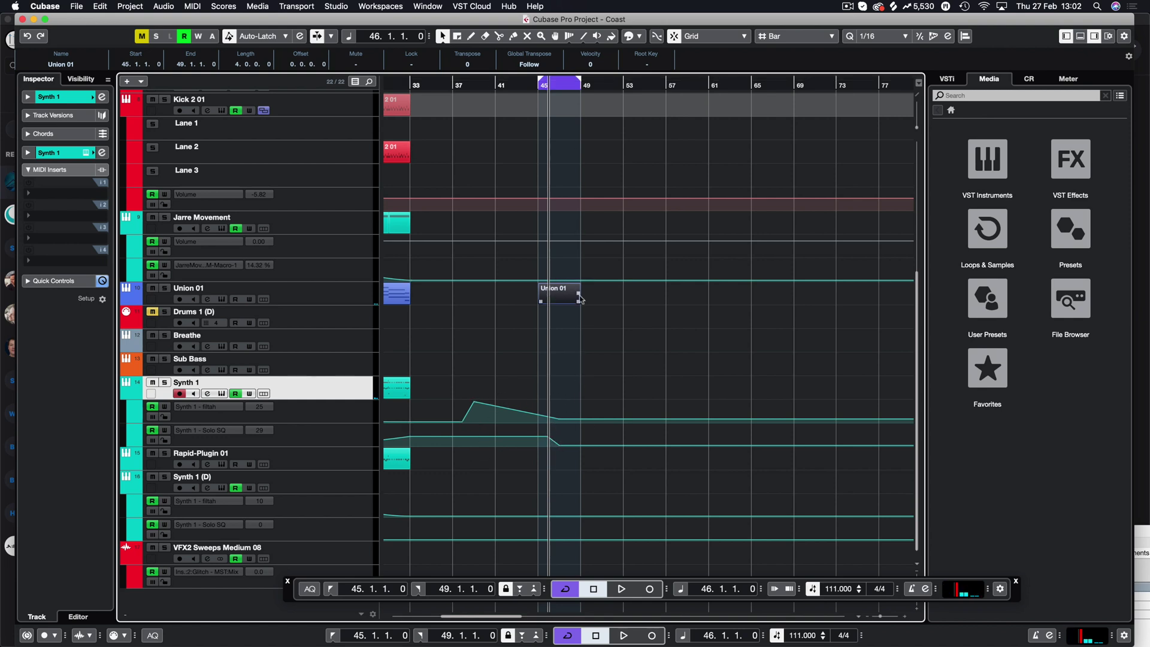
left_click_drag(580, 298, 622, 298)
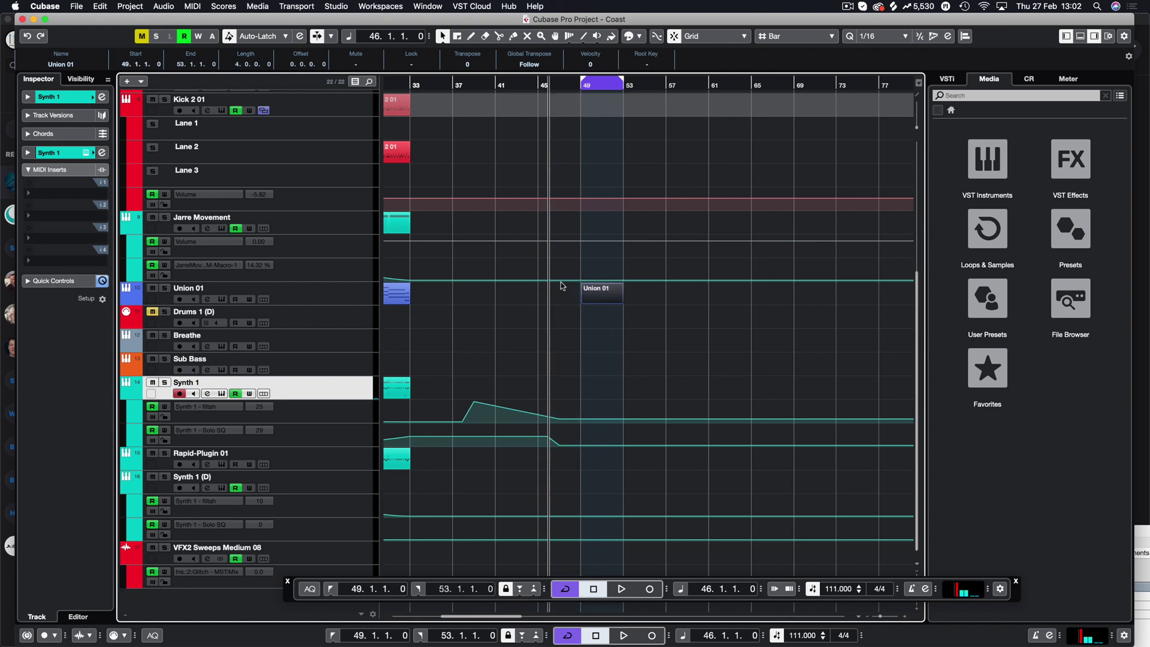
Step: Play briefly from bar 49 and raise Synth 1's filter automation at bar 49 to 100
key("l")
key("space")
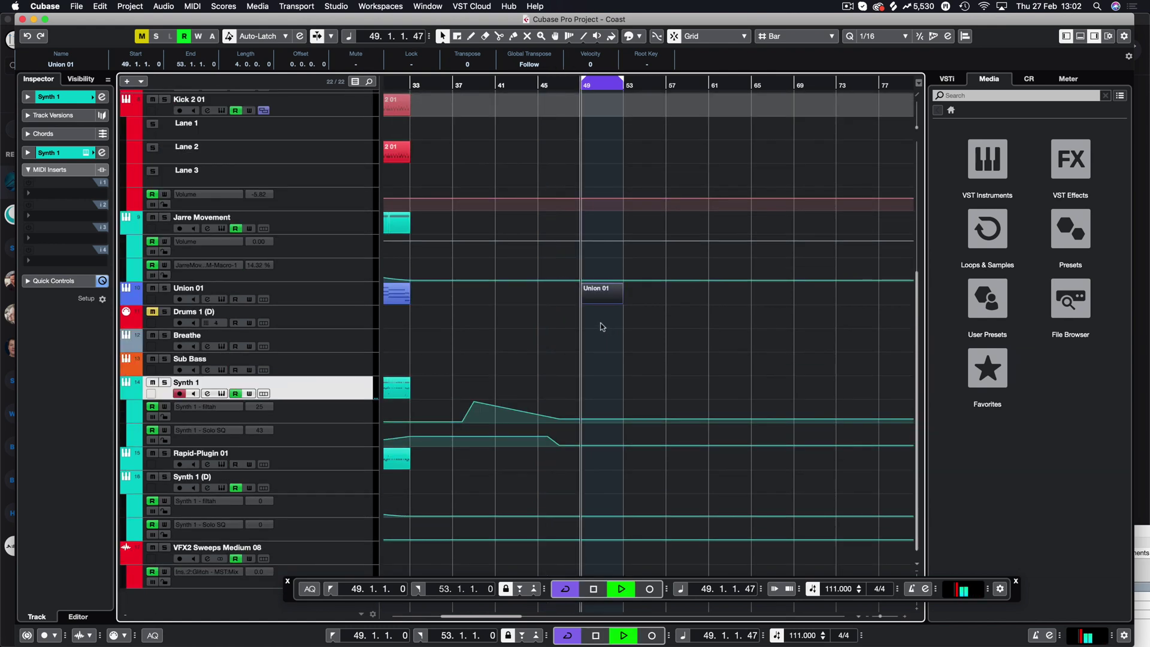
key("space")
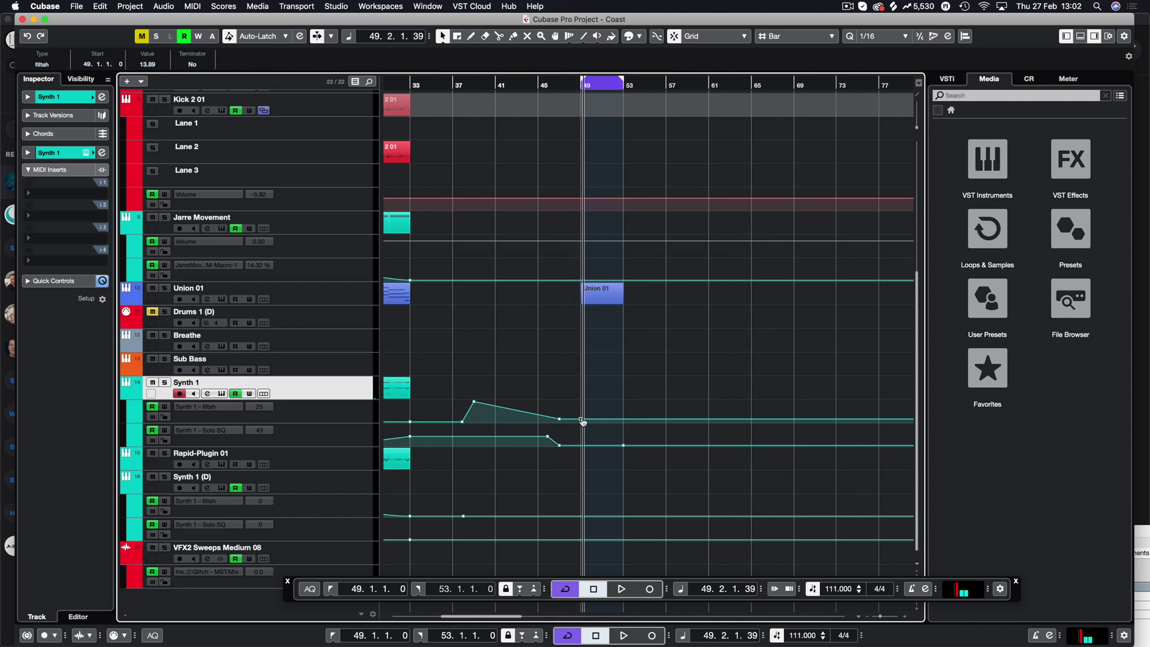
left_click_drag(580, 418, 579, 397)
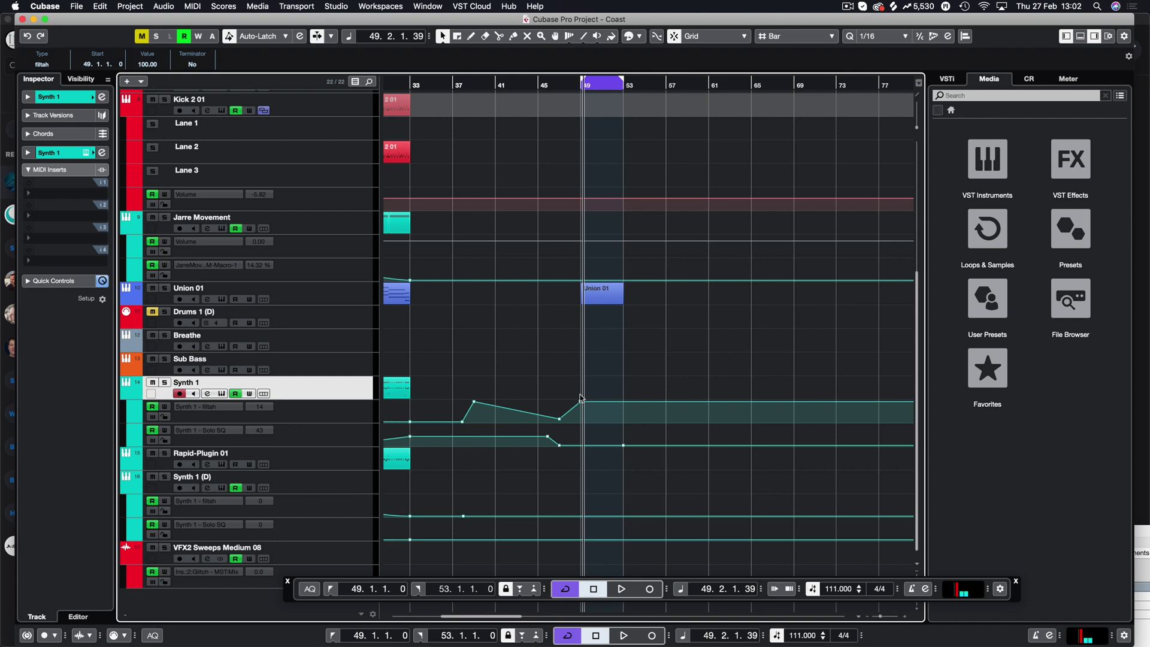
Step: Record a repeated D#2 pattern on the Synth 1 track within the cycle range from bar 49
left_click(606, 292)
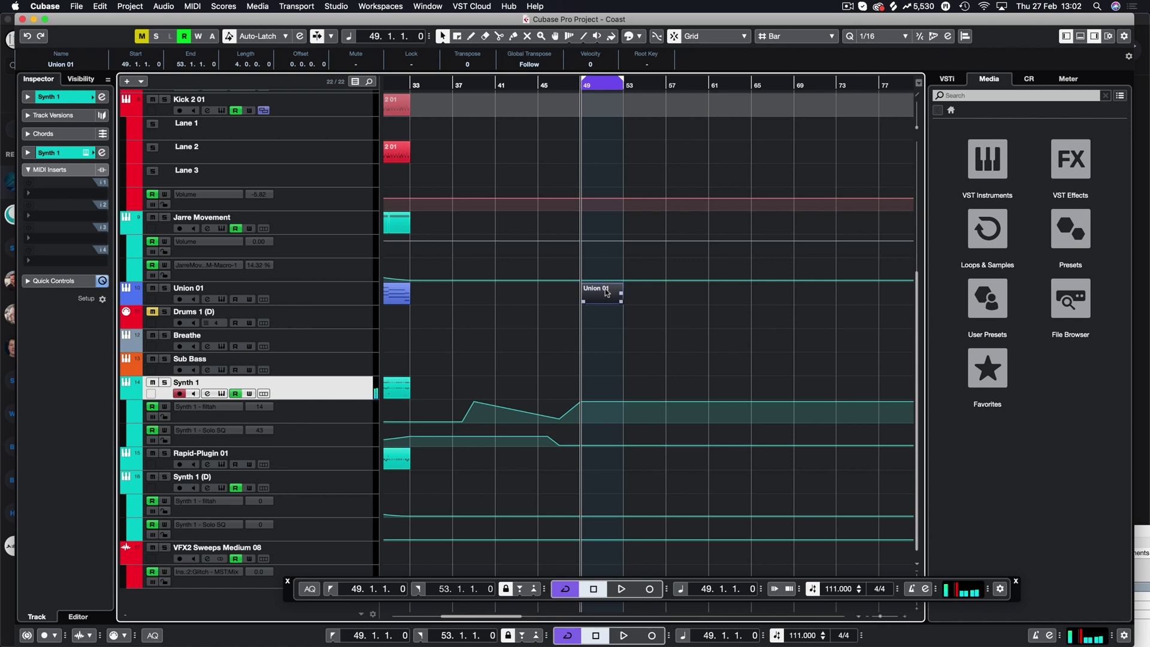
left_click(608, 85)
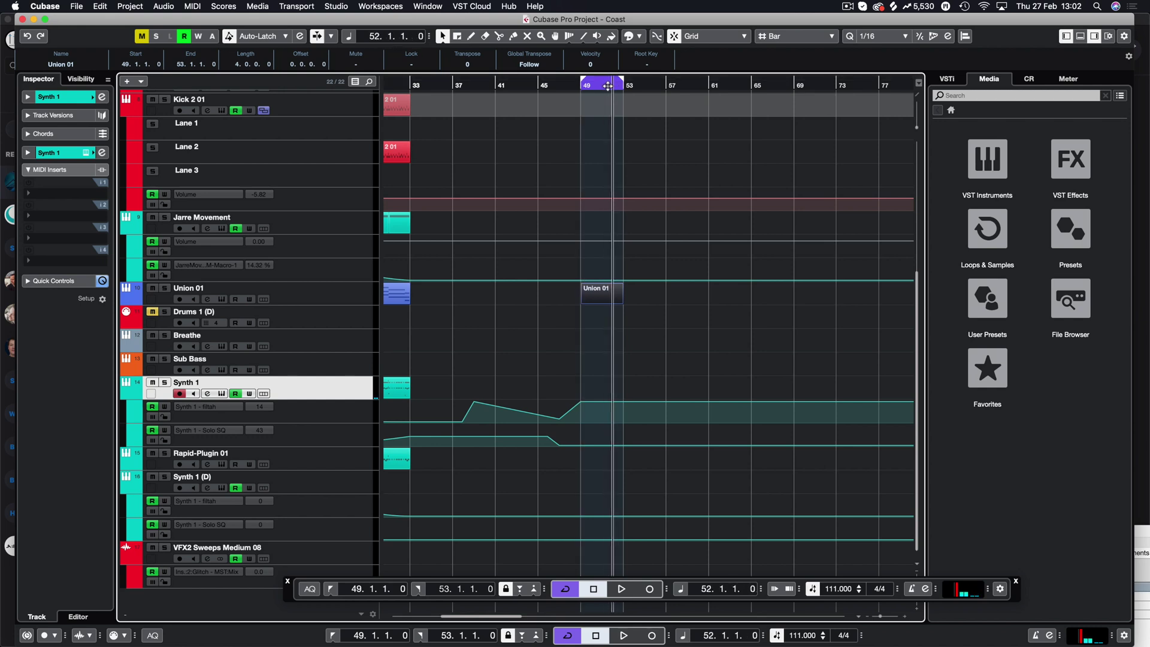
left_click(645, 591)
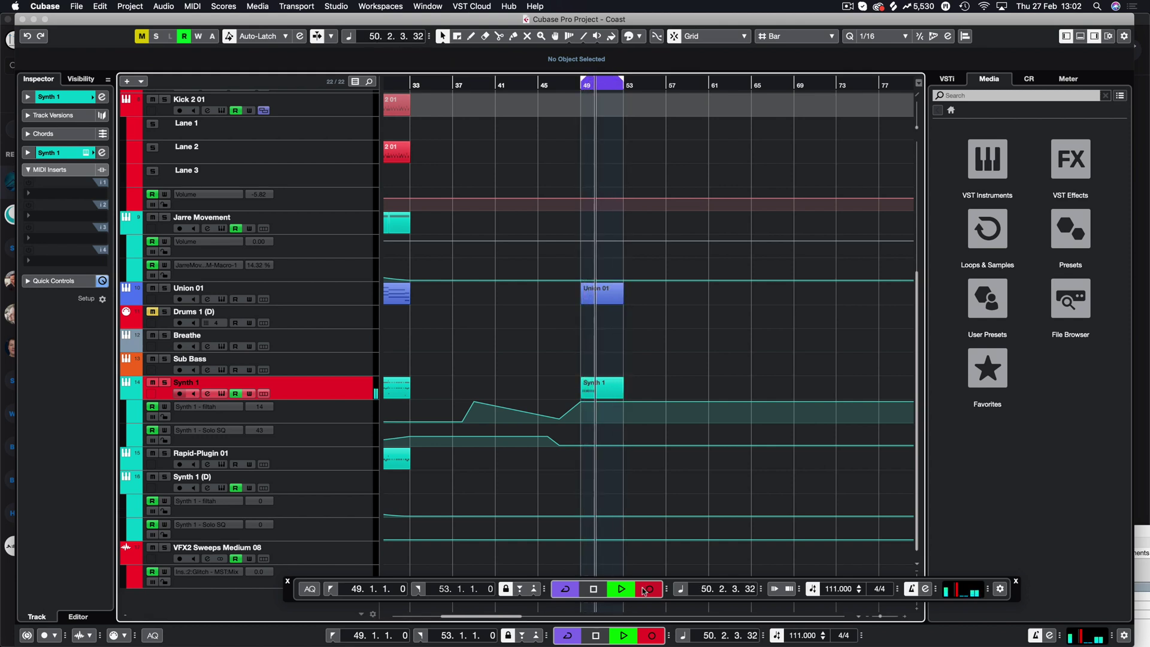
key("space")
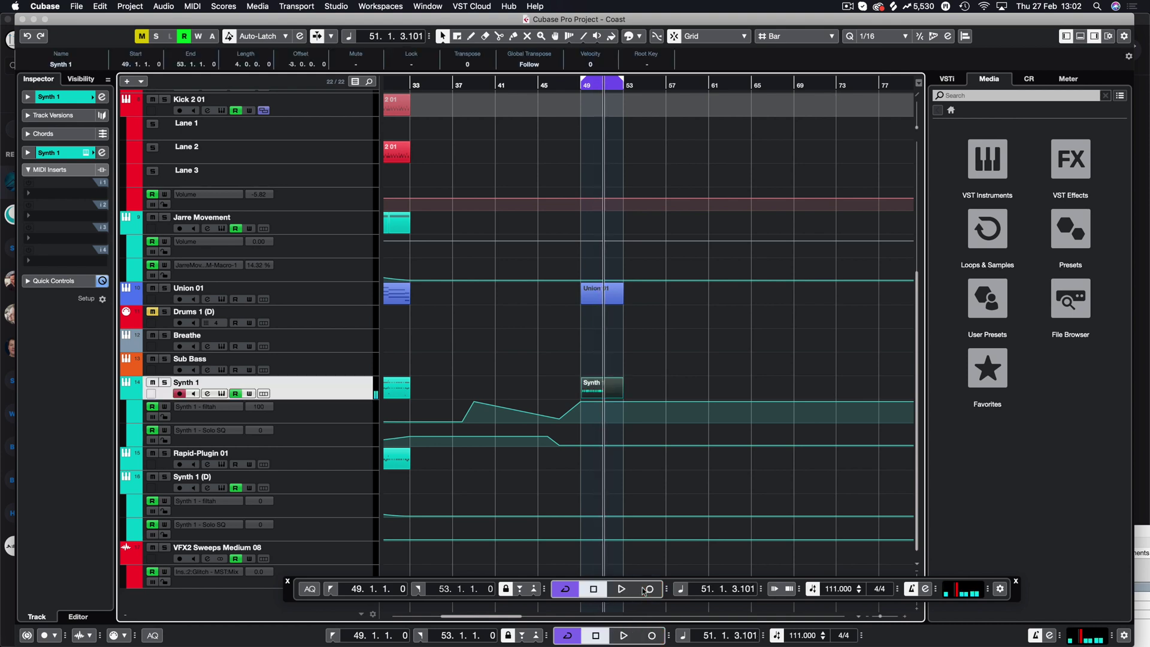
Step: Open the recorded Synth 1 part in the Key Editor and quantize all its notes to 1/8 Triplet
key("Return")
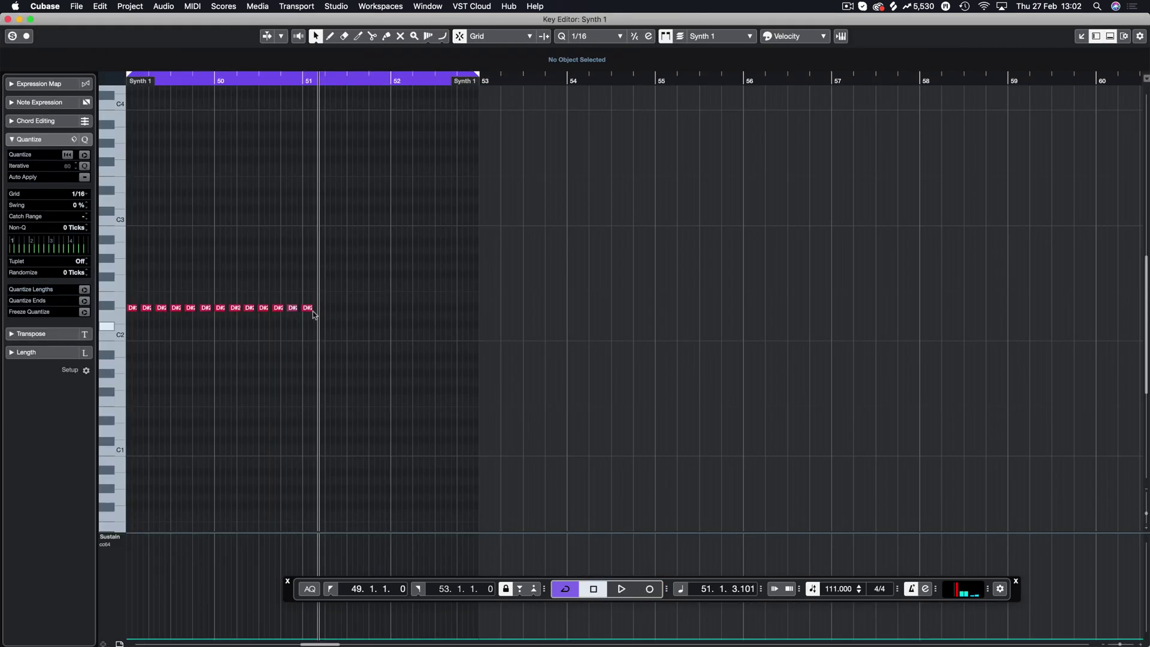
left_click(592, 36)
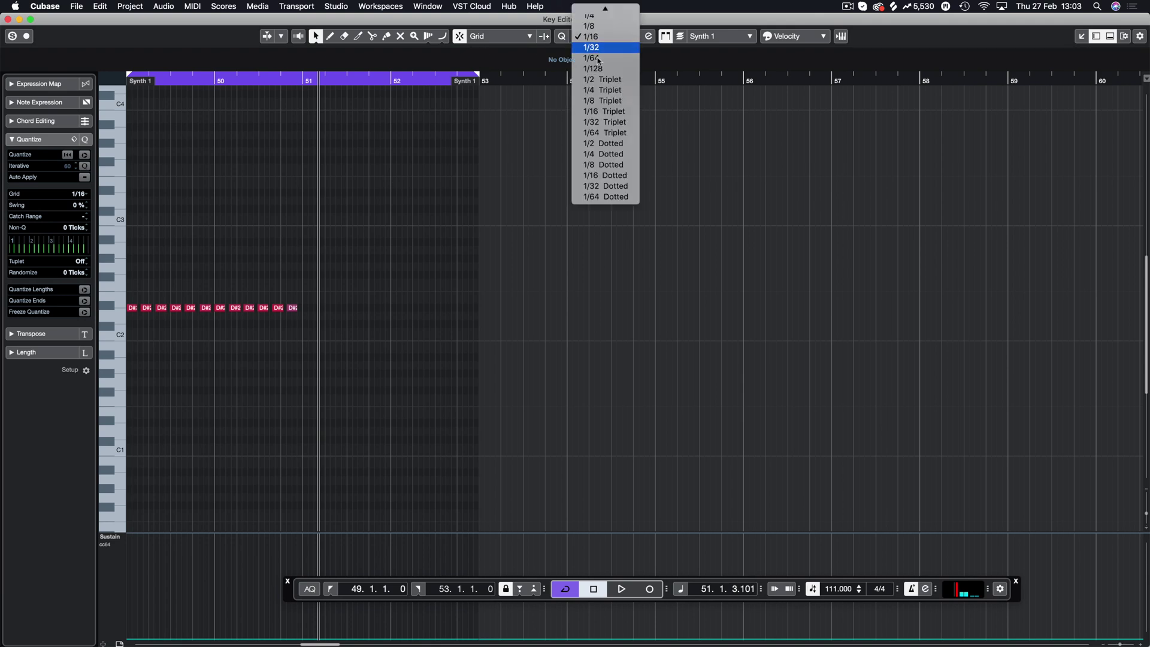
left_click(605, 102)
key("super+a")
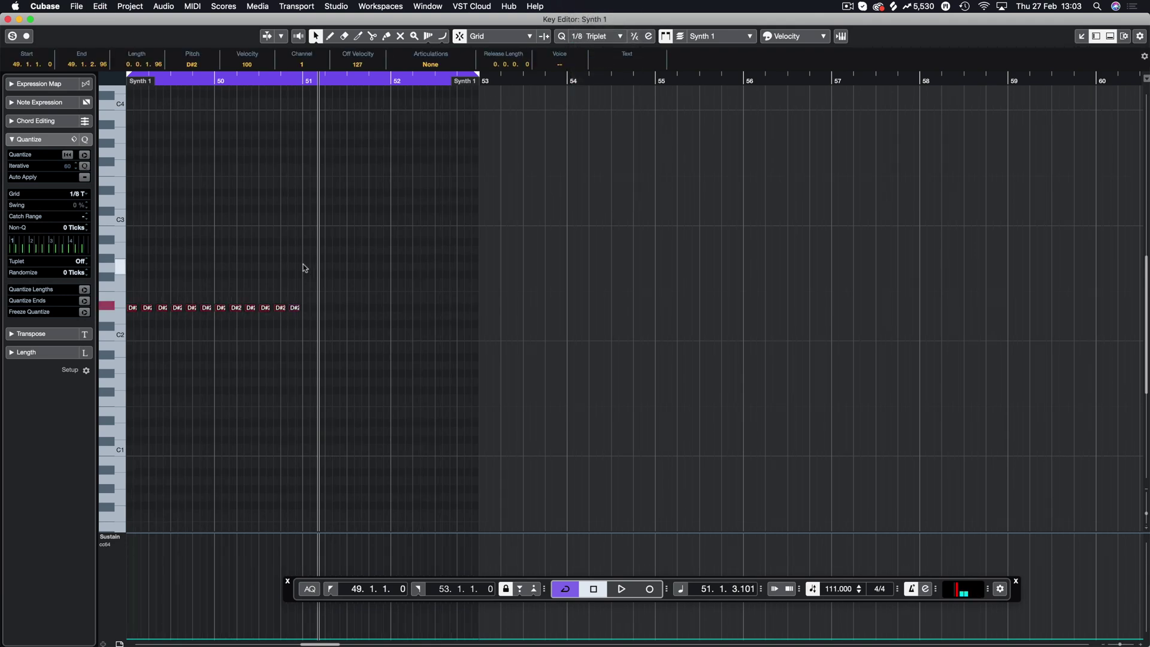
Step: Duplicate the two bars of D#2 triplet notes so they continue from bar 51 to bar 53, and play the pattern
key("h")
left_click_drag(670, 272, 360, 327)
key("super+d")
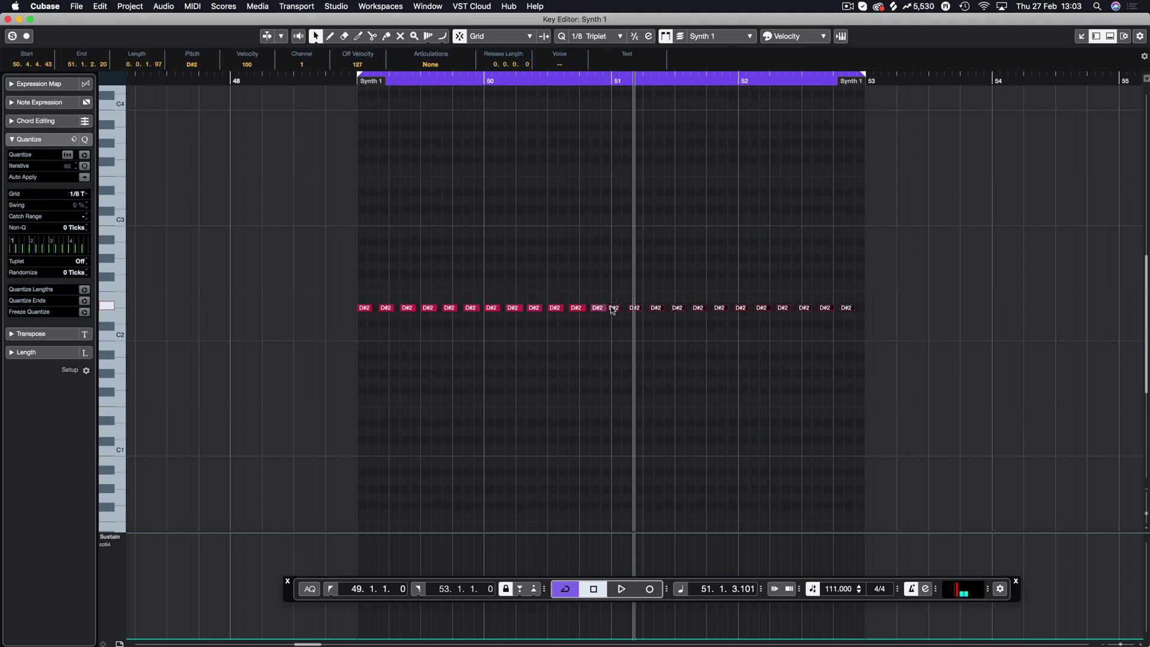
left_click_drag(616, 310, 621, 309)
left_click(621, 280)
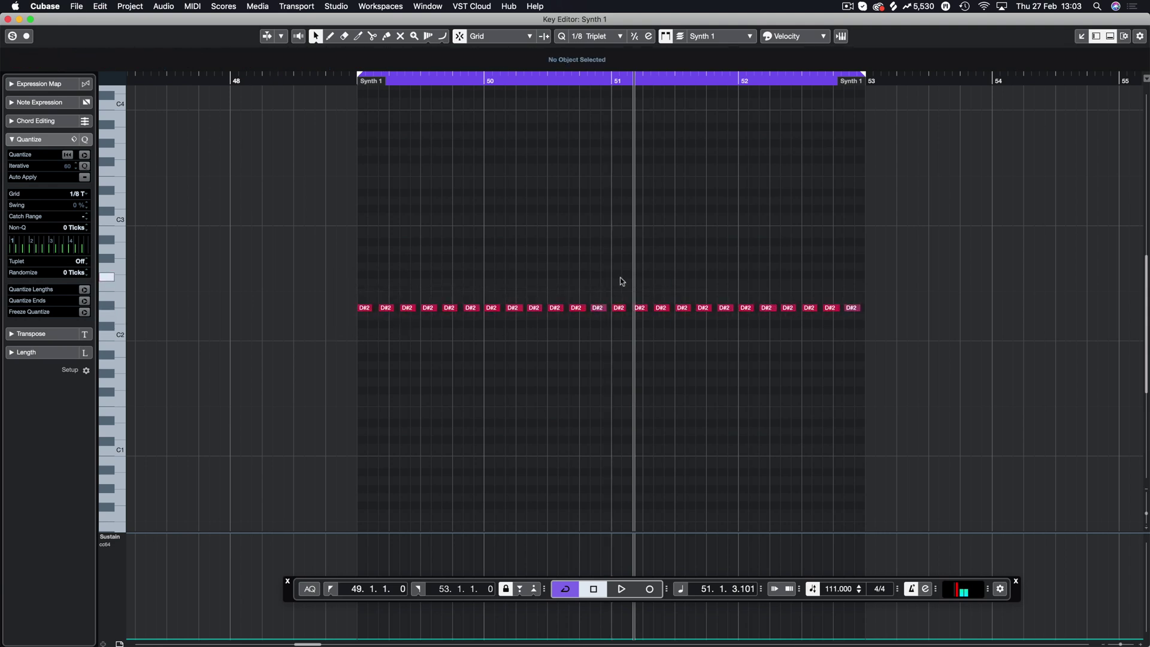
key("space")
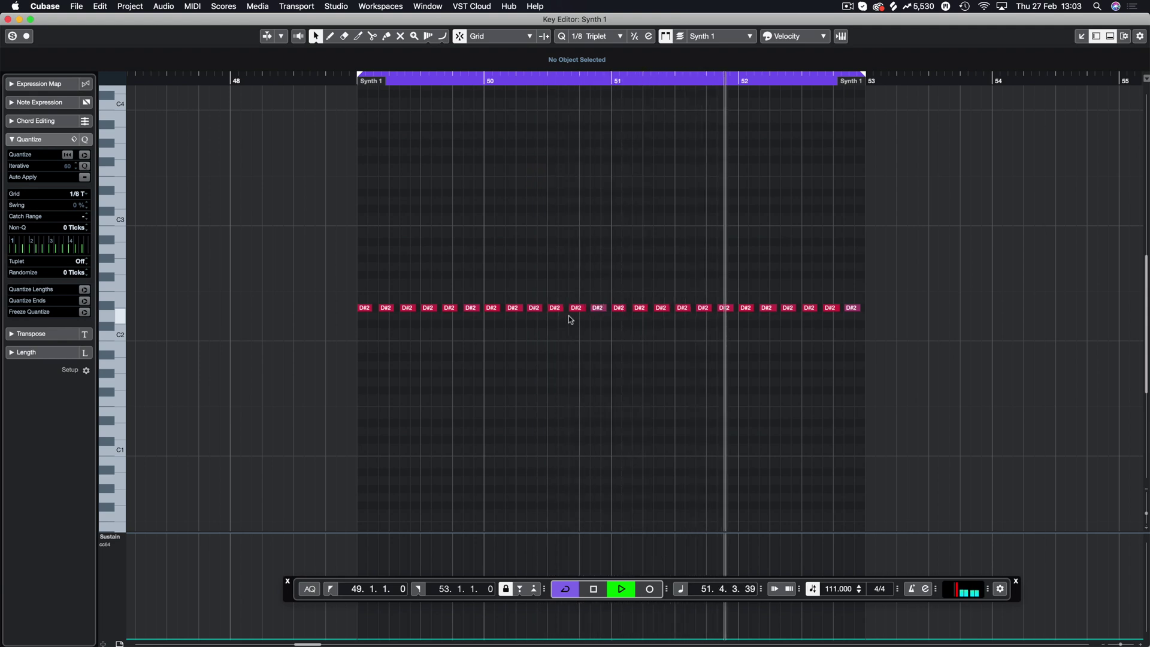
key("space")
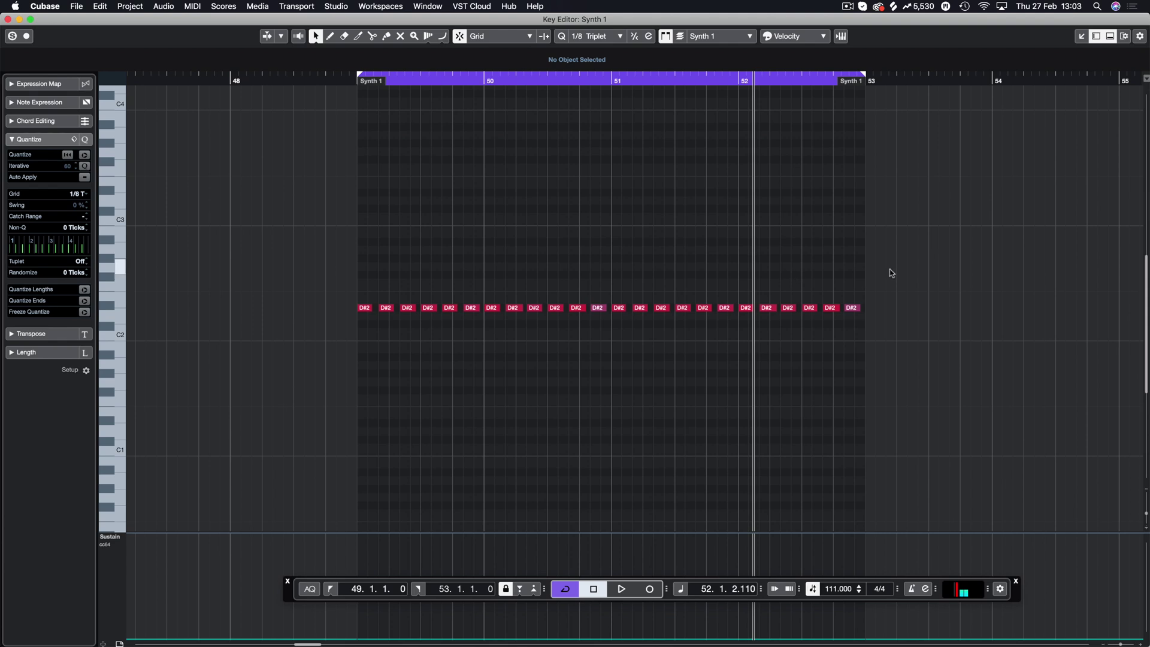
Step: Replace the notes from bar 51 to bar 53 with straight 1/8 D#2 notes and play the result
left_click_drag(891, 274, 615, 322)
key("Delete")
left_click(579, 36)
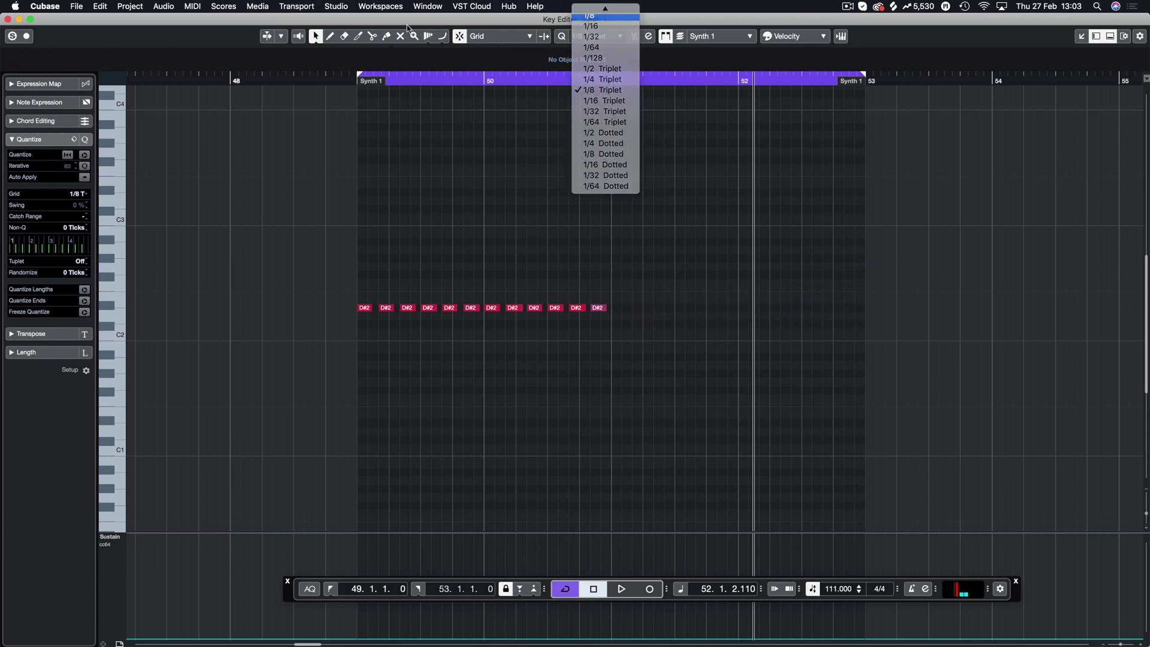
left_click(605, 24)
left_click(442, 36)
left_click_drag(612, 307, 863, 306)
left_click(615, 82)
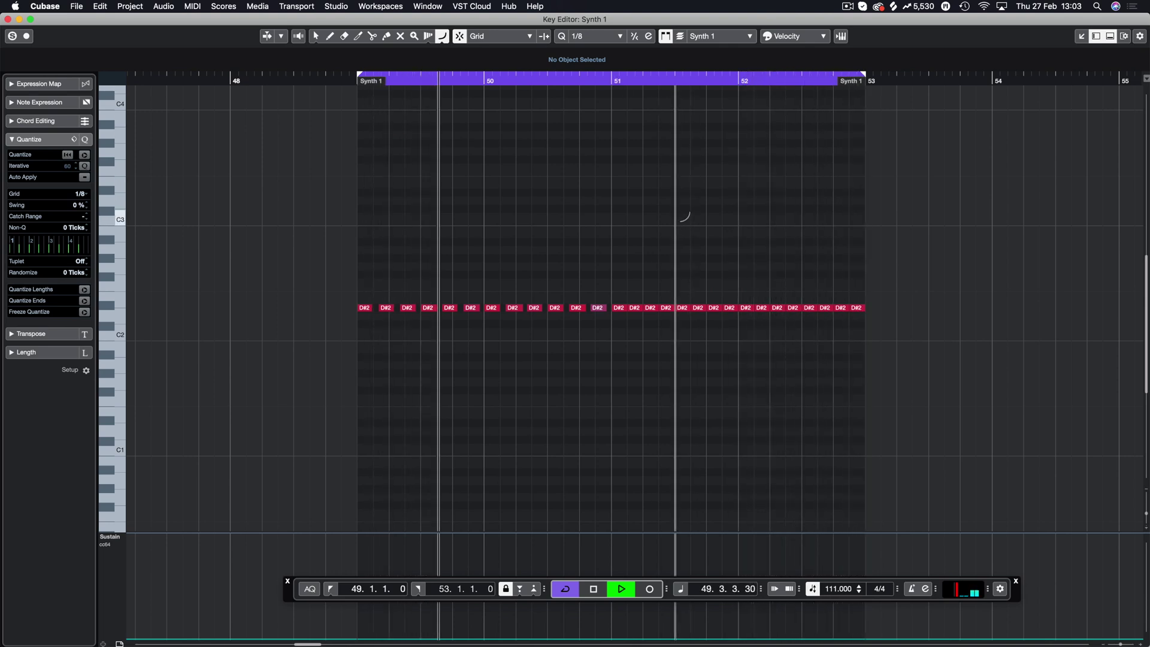
key("space")
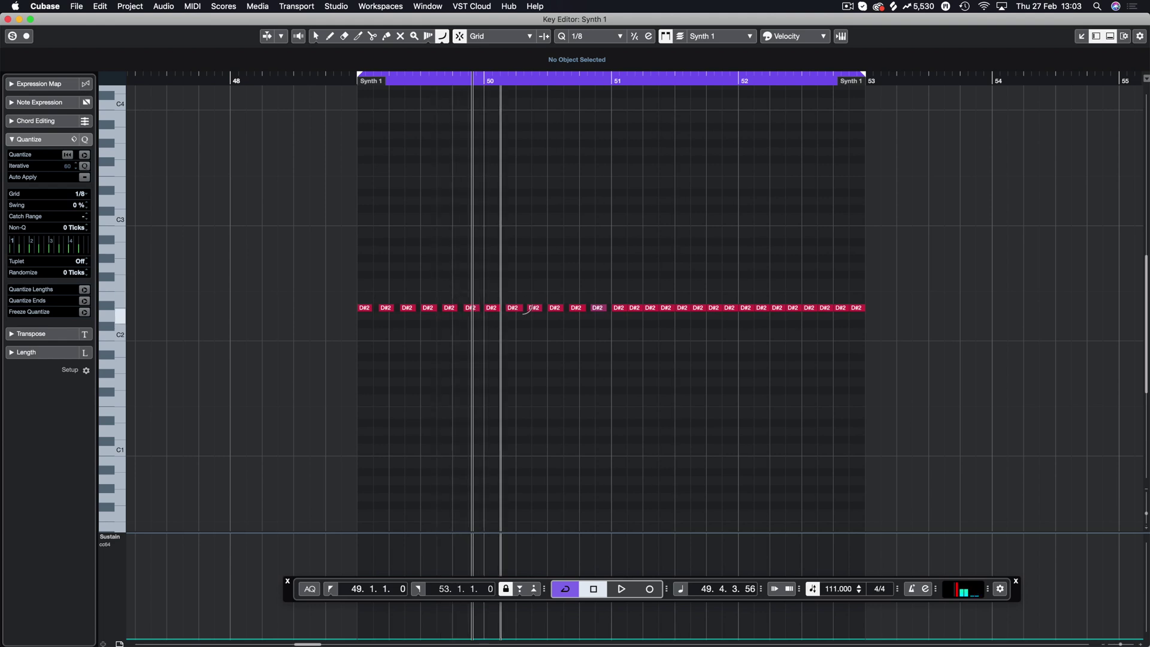
Step: Lower the project tempo to 92 and play the straight notes from bar 51, followed by the triplets from bar 49
left_click(611, 76)
left_click_drag(826, 603, 826, 630)
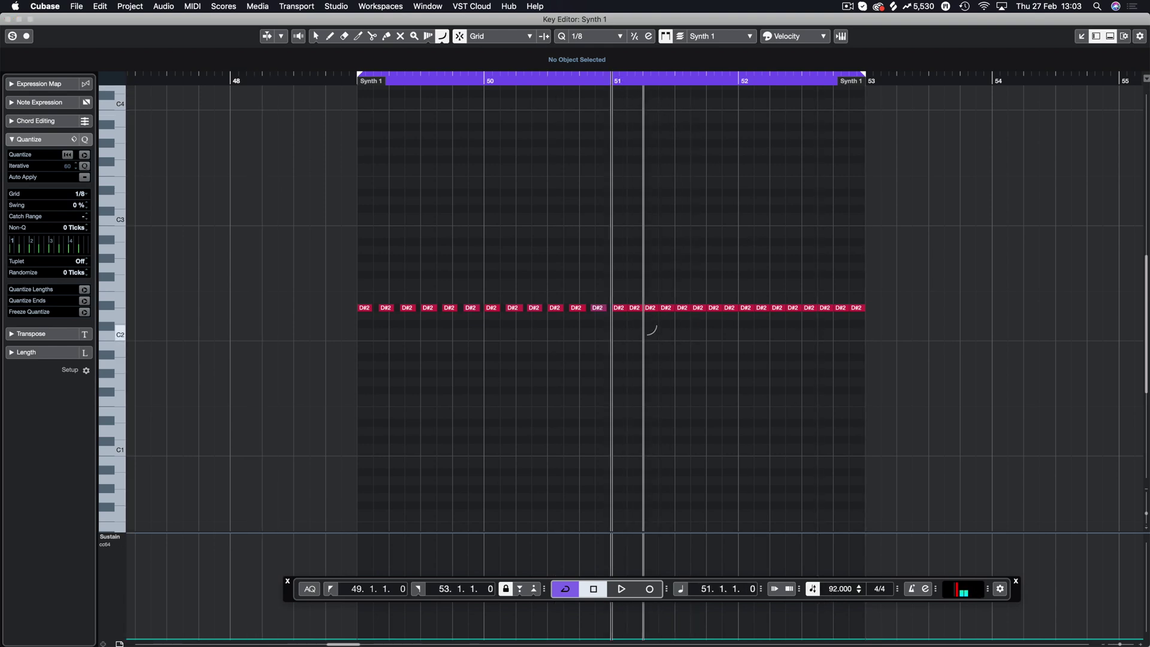
key("space")
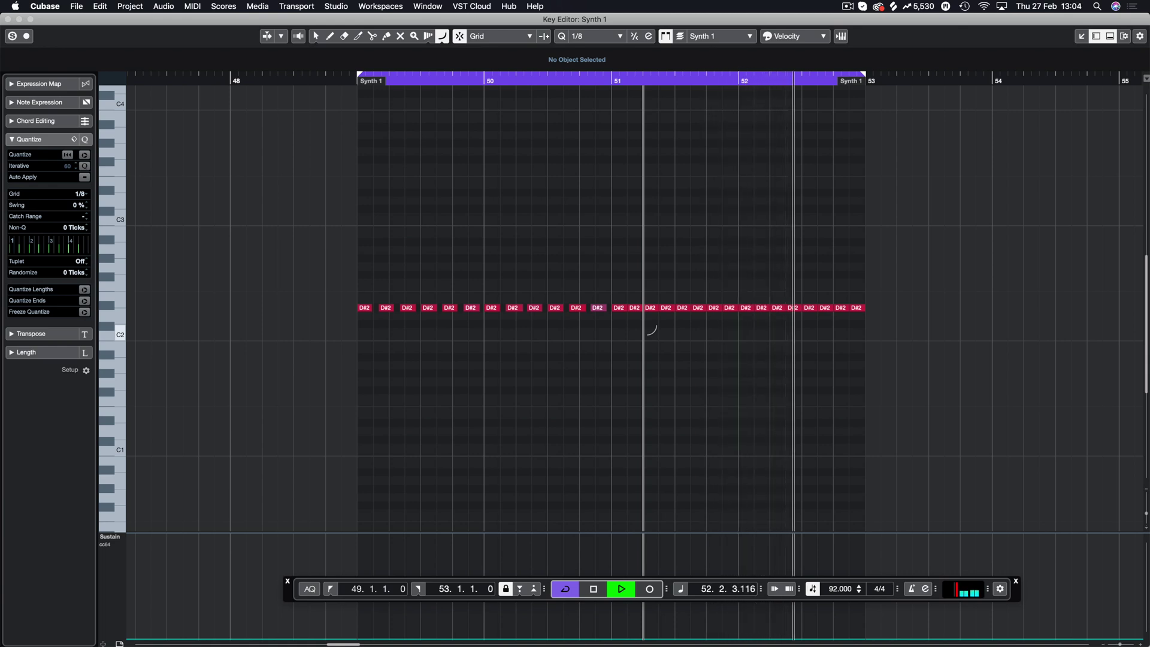
key("space")
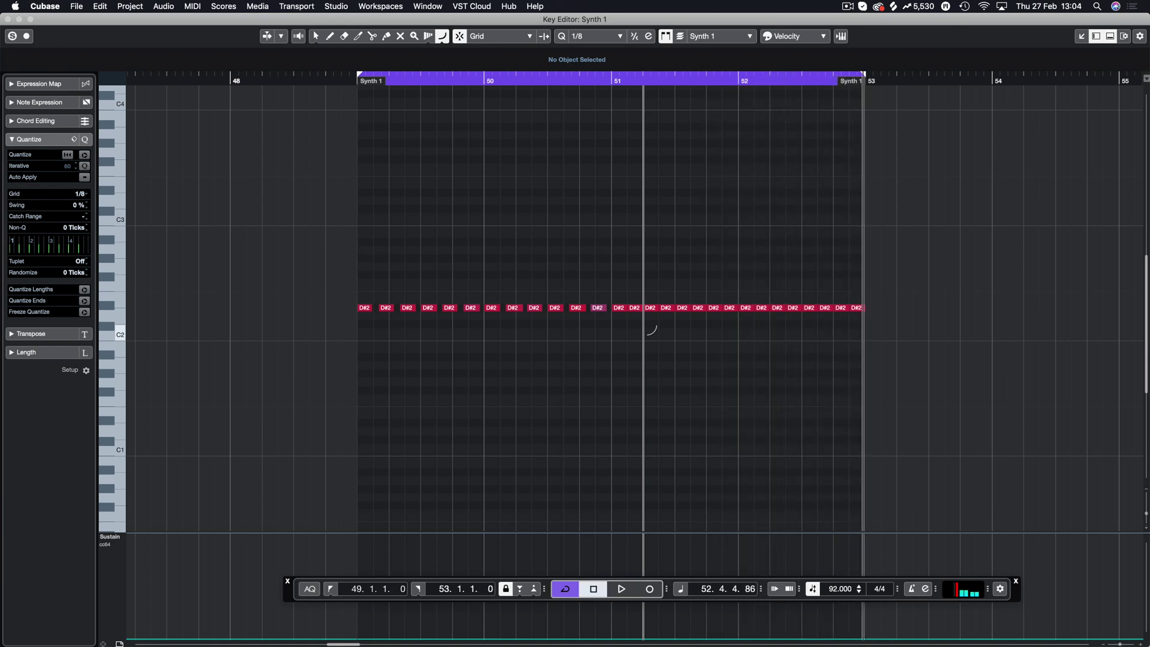
key("KP_1")
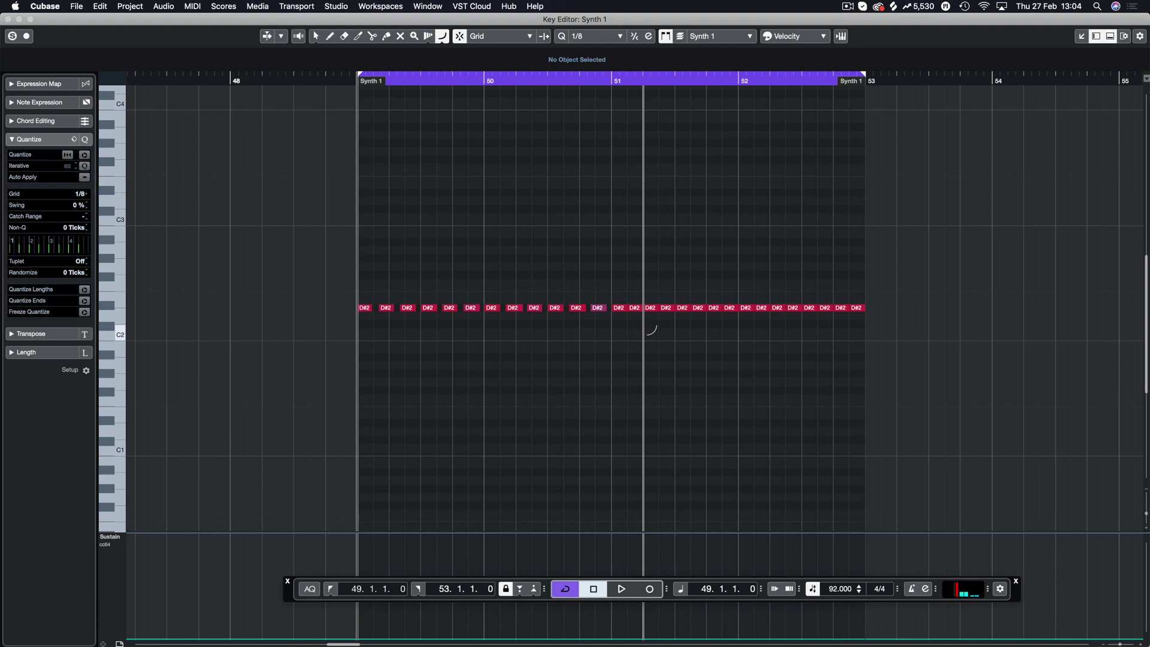
key("space")
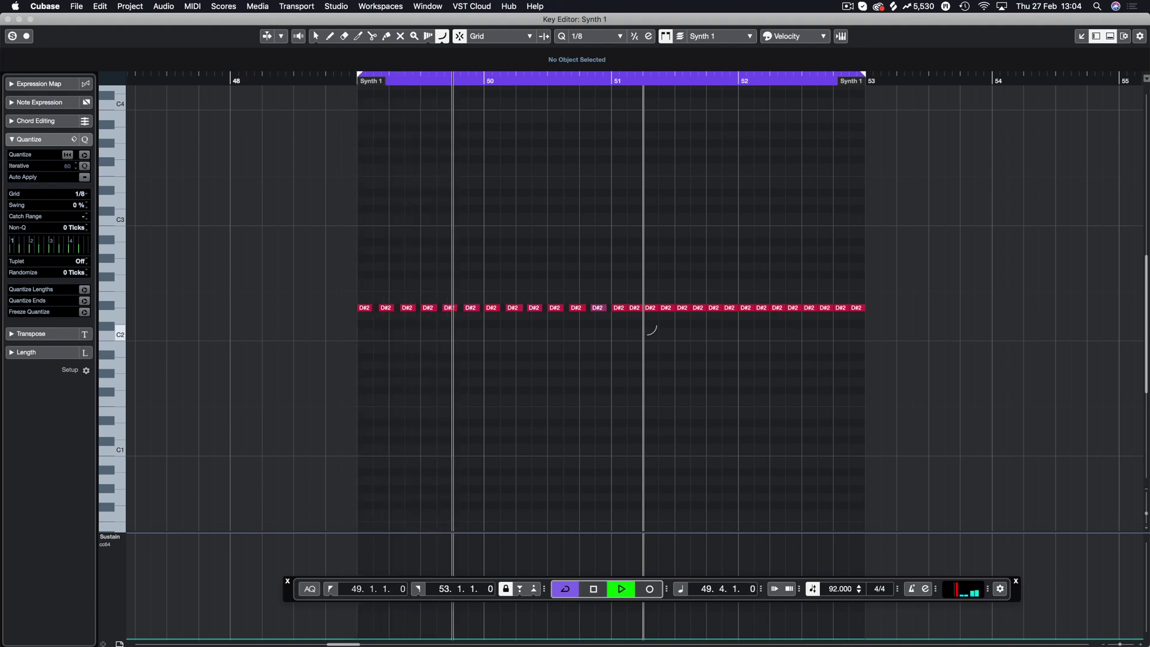
key("space")
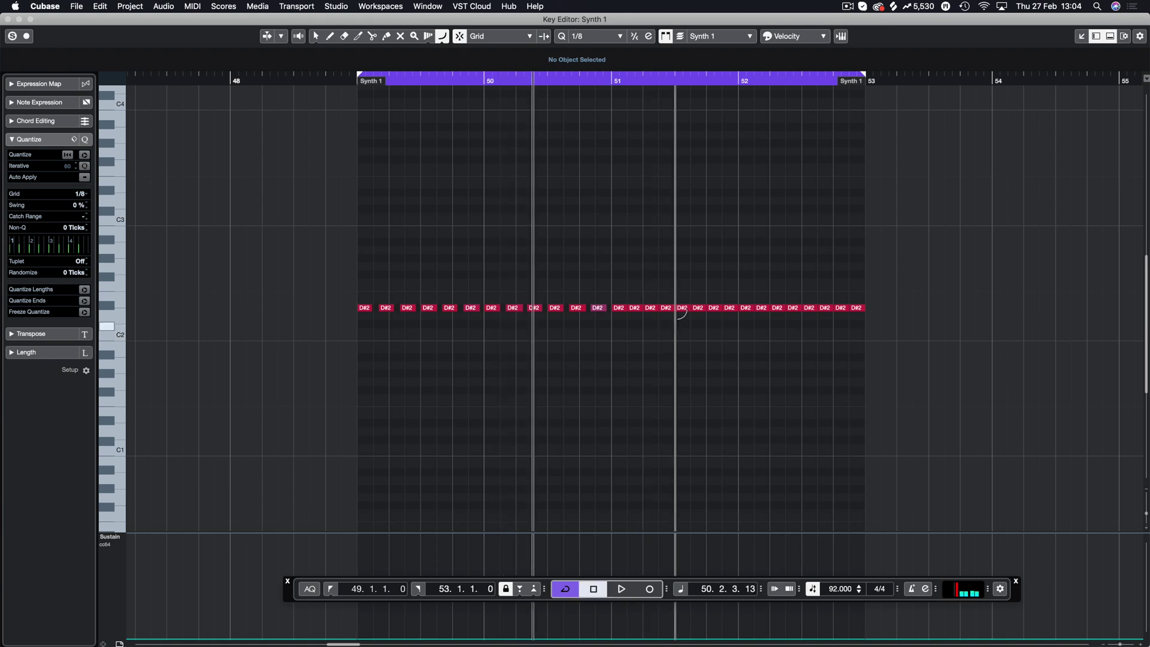
Step: Undo the tempo change and the straight-note replacement, return to the Object Selection tool and play the triplet pattern
key("super+z")
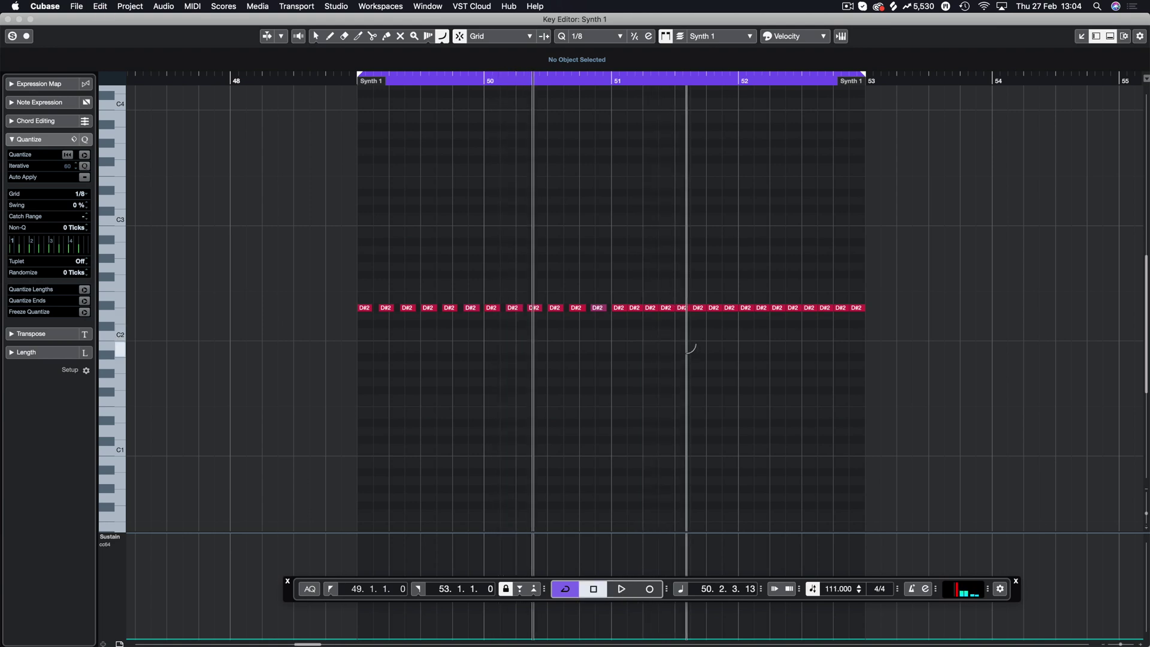
key("super+z")
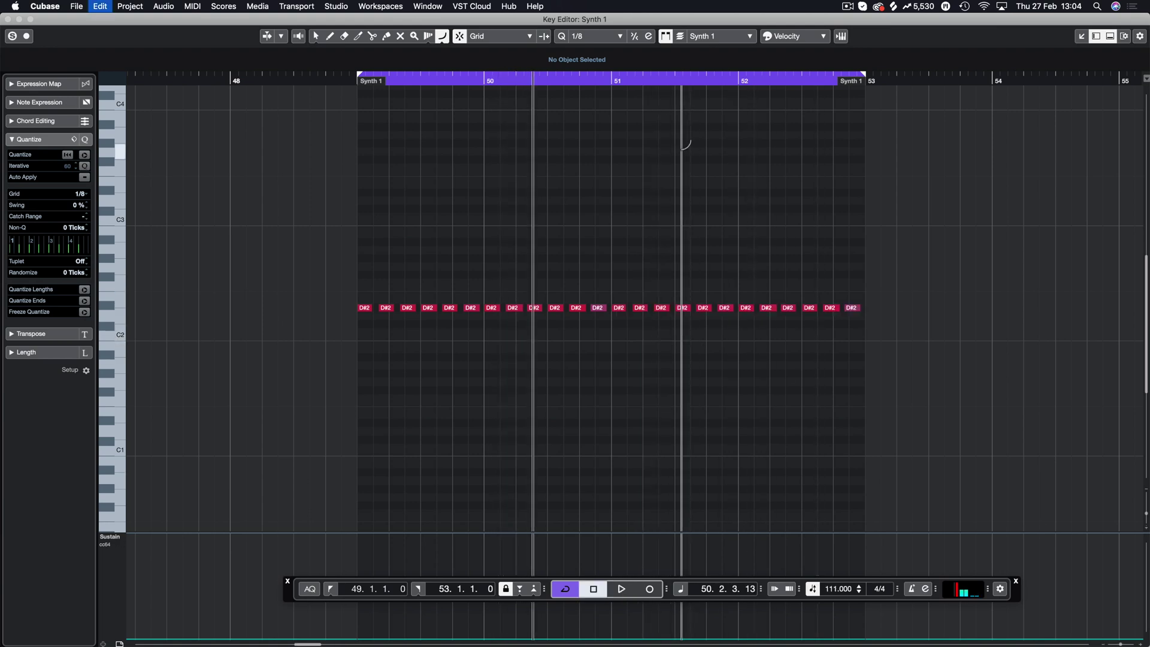
key("space")
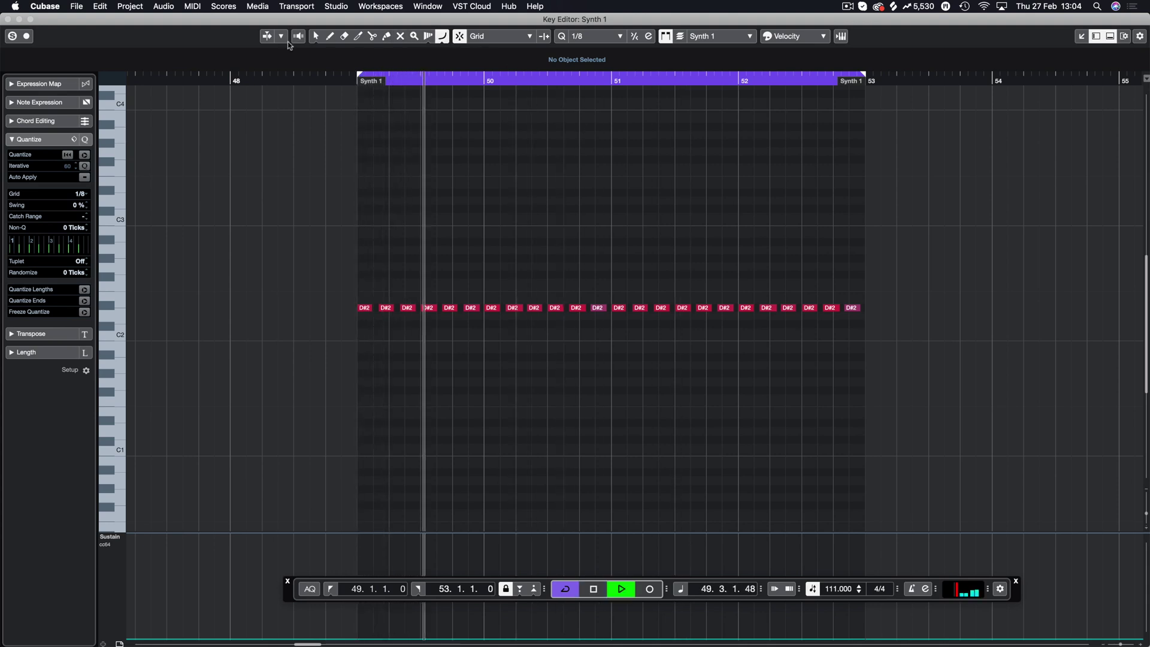
left_click(316, 37)
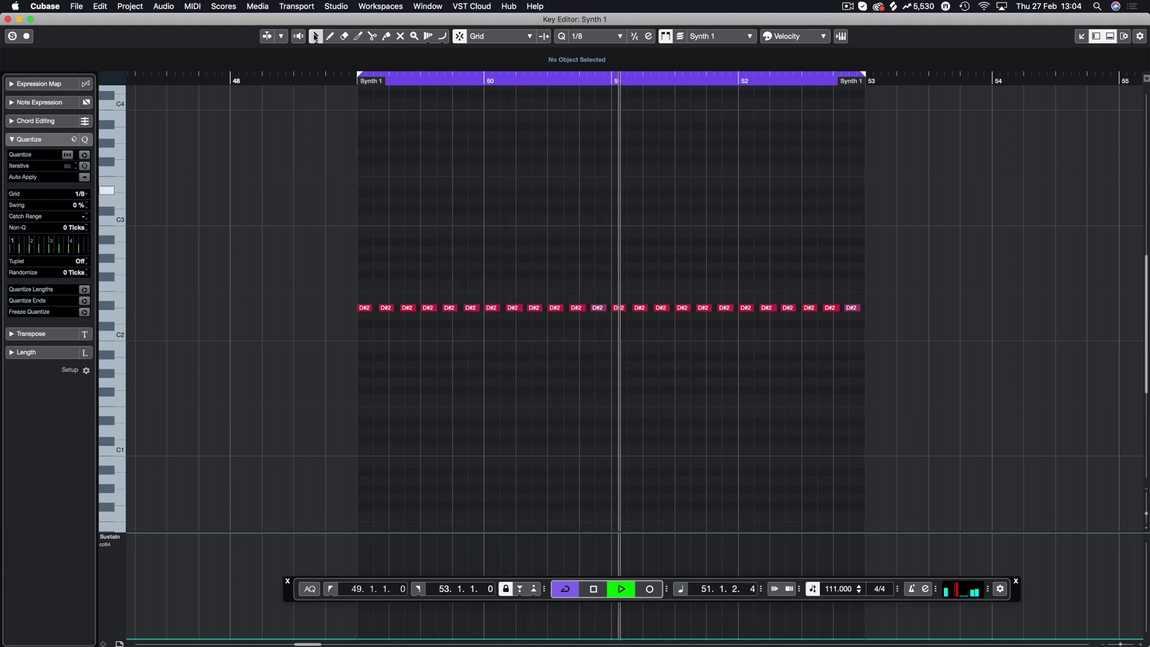
key("space")
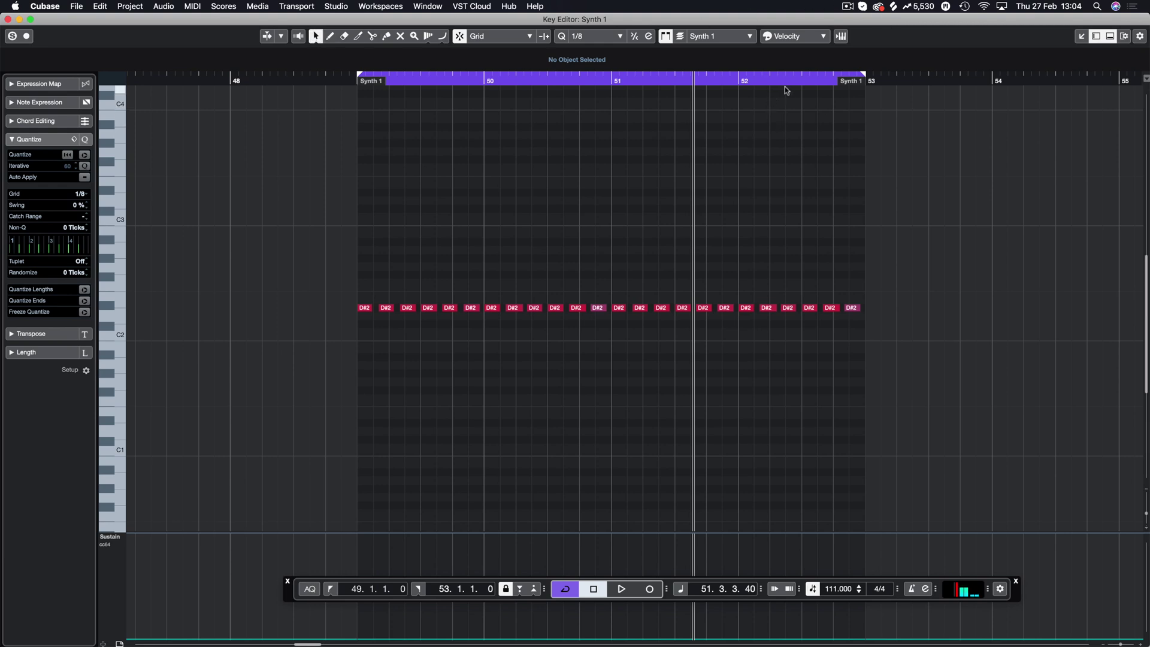
Step: Transpose all D#2 notes up an octave to D#3, copy the row down to C2 and play both rows together
left_click_drag(341, 288, 806, 333)
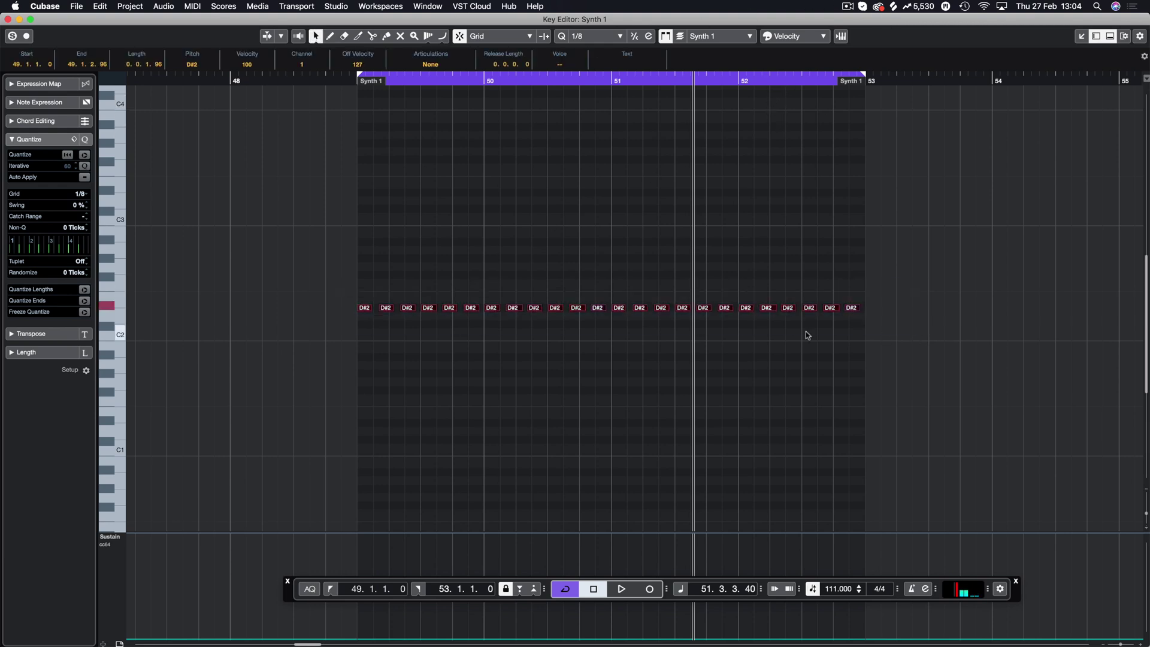
key("shift+Up")
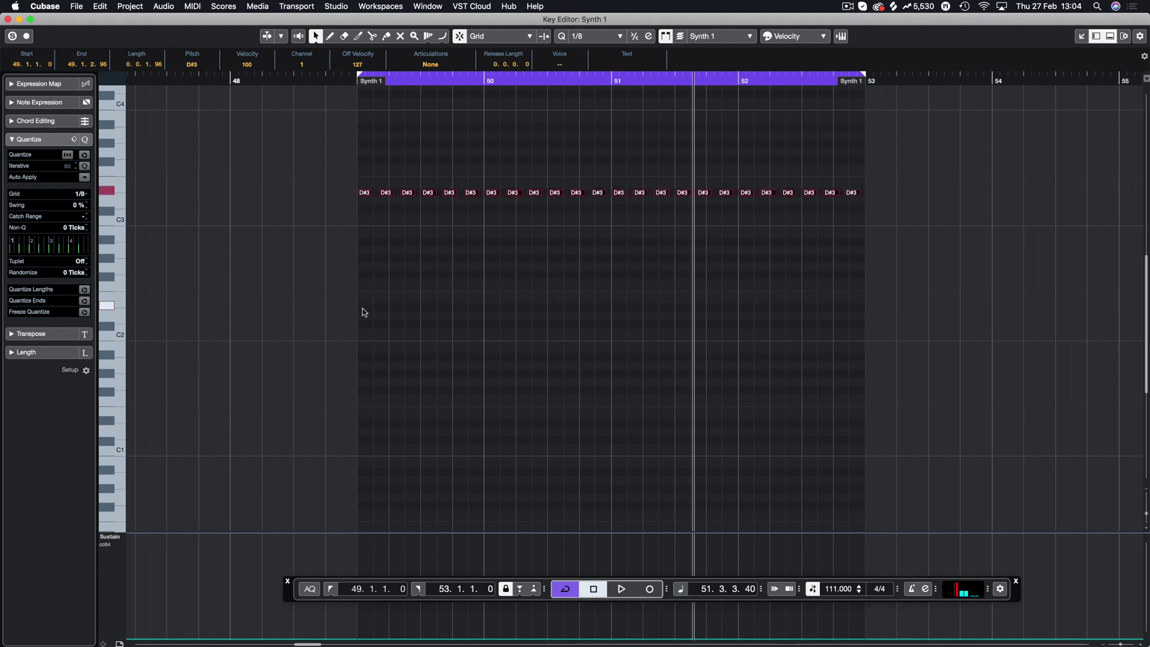
left_click_drag(365, 193, 367, 335)
left_click(365, 217)
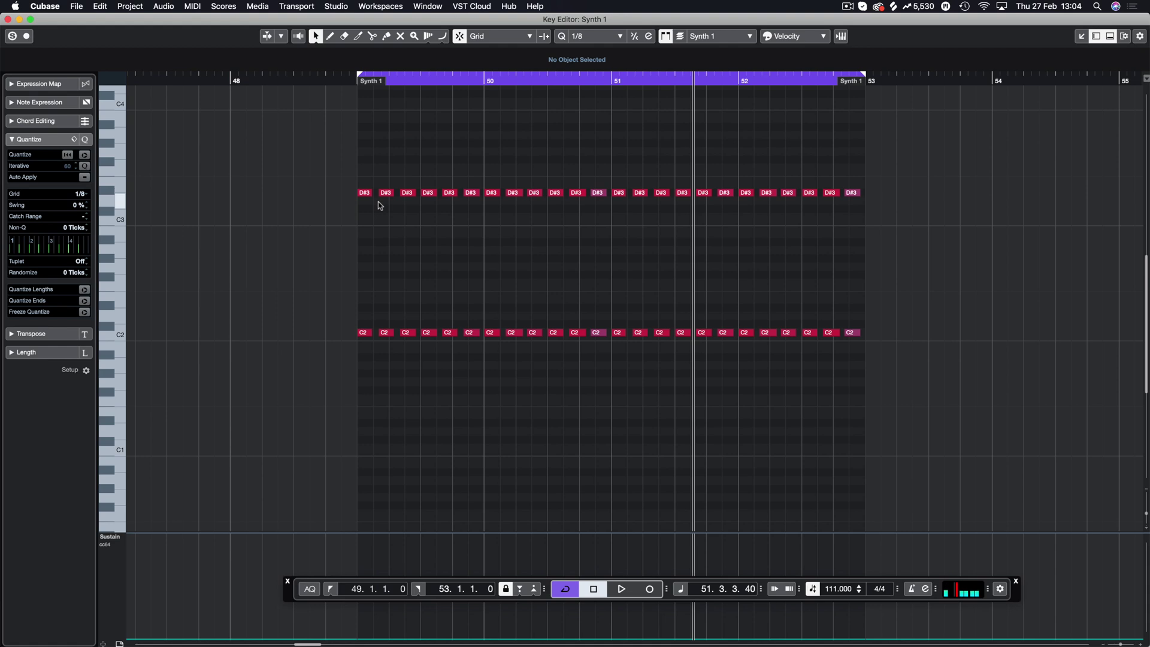
key("space")
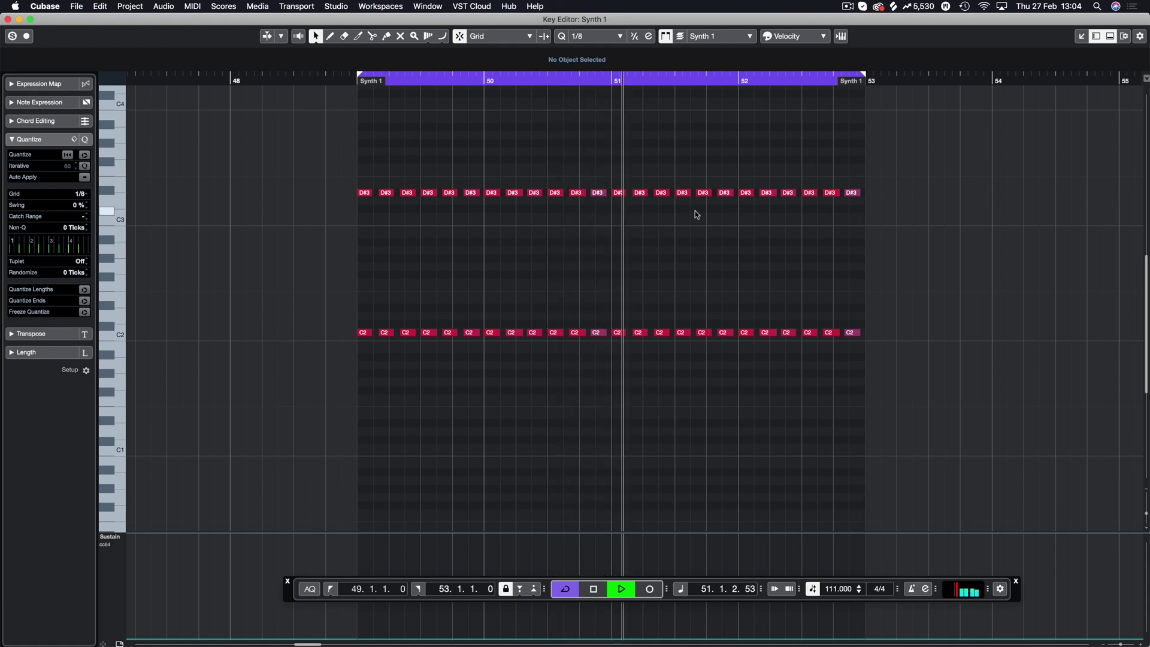
key("space")
Step: Undo the C2 copy and try quantizing the D#3 notes to the 1/8 grid
key("super+z")
key("super+z")
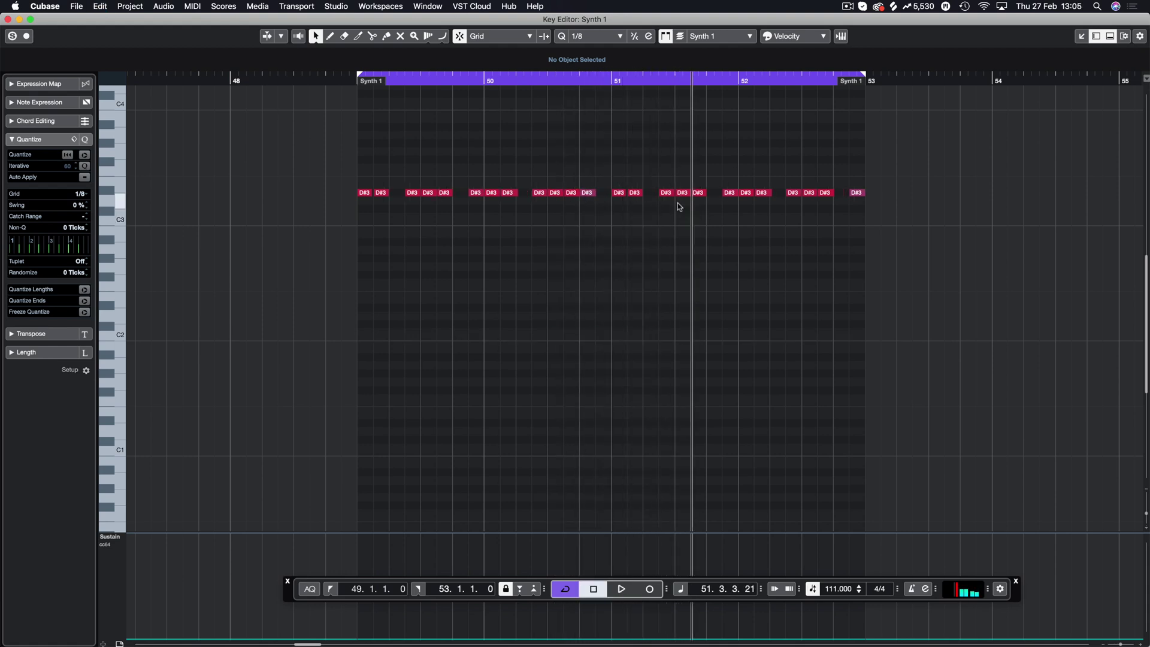
key("q")
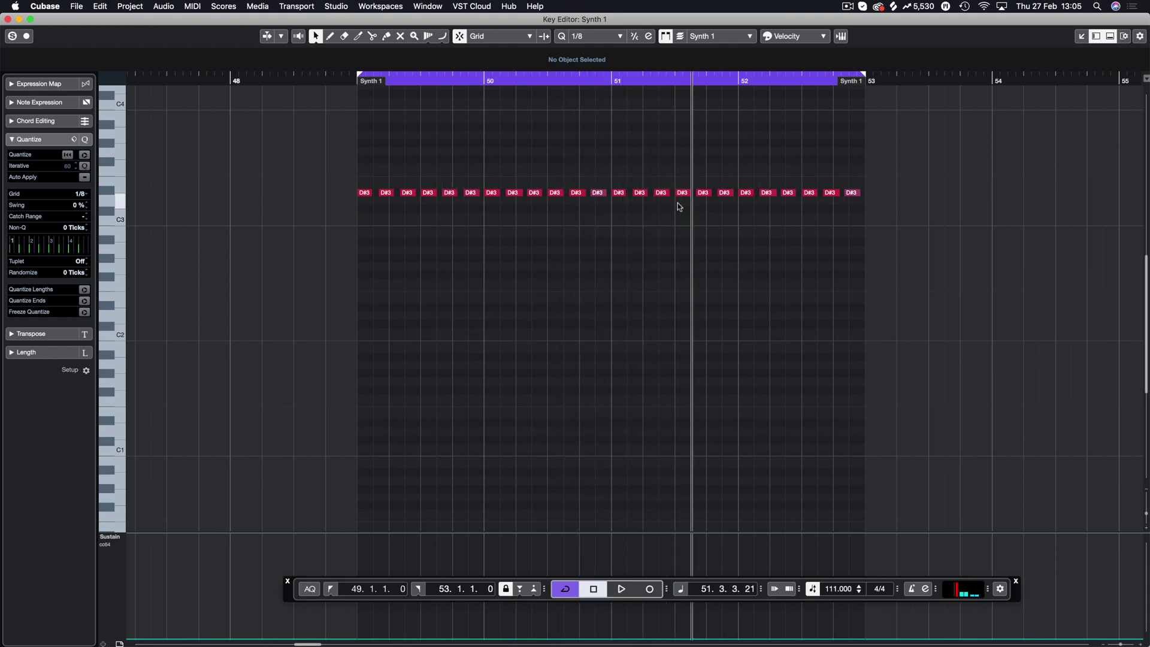
key("super+z")
key("super+z")
Step: Copy the D#3 notes down to C2 again and set the quantize preset to 1/8 Triplet while playing the pattern
left_click_drag(874, 174, 367, 333)
key("space")
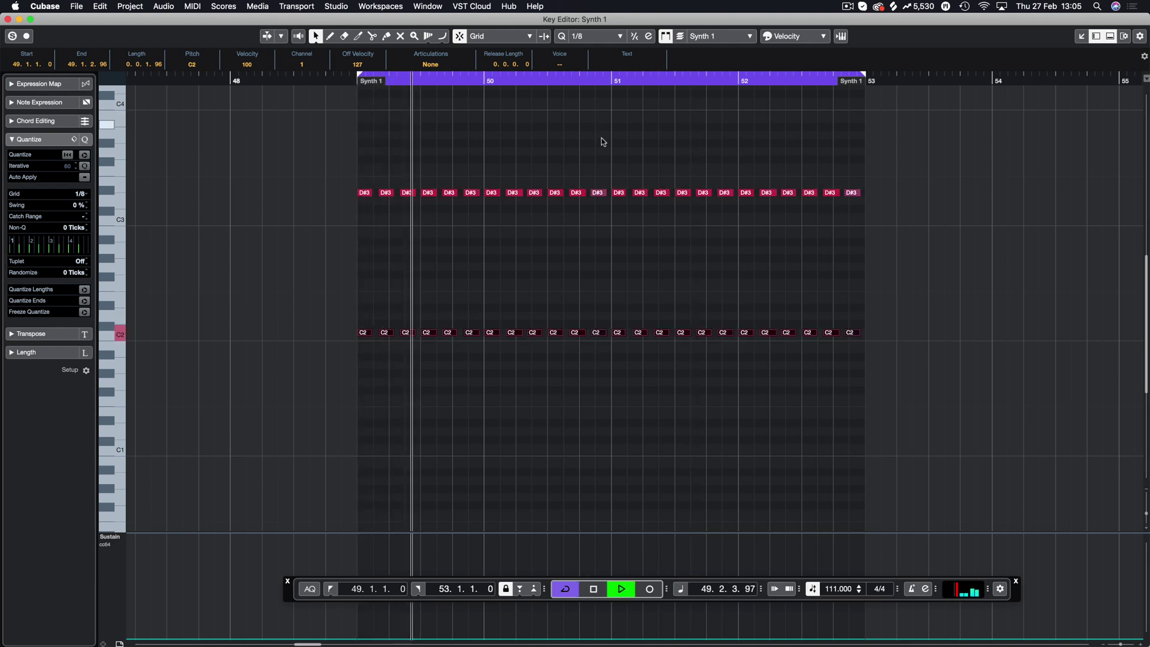
left_click(607, 37)
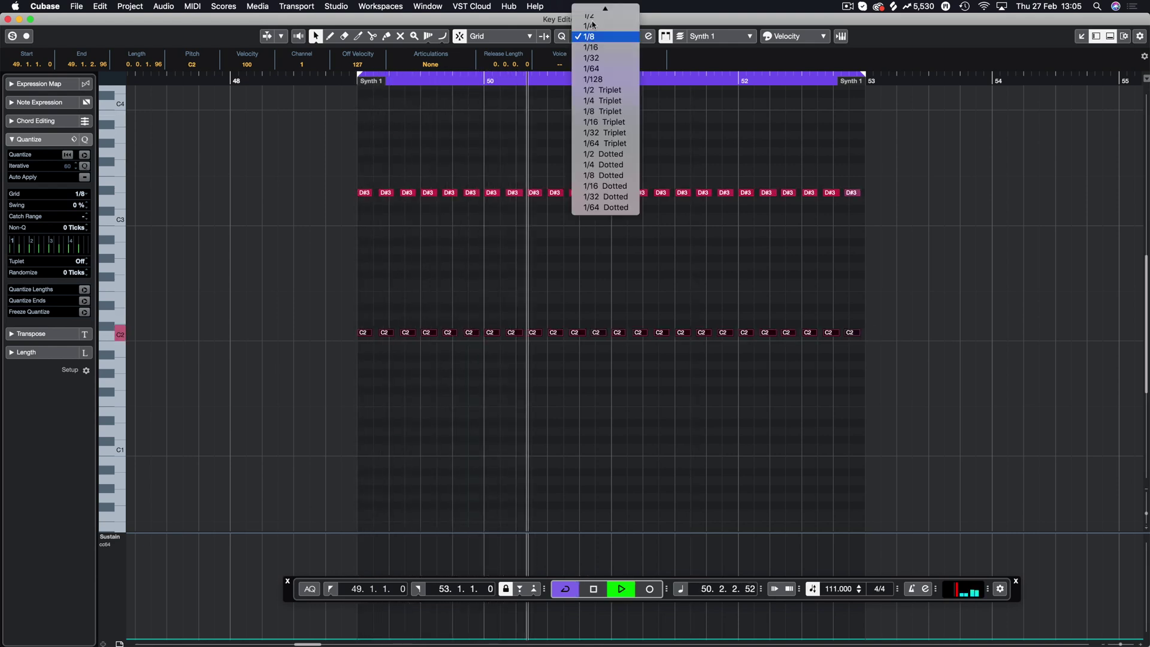
left_click(610, 112)
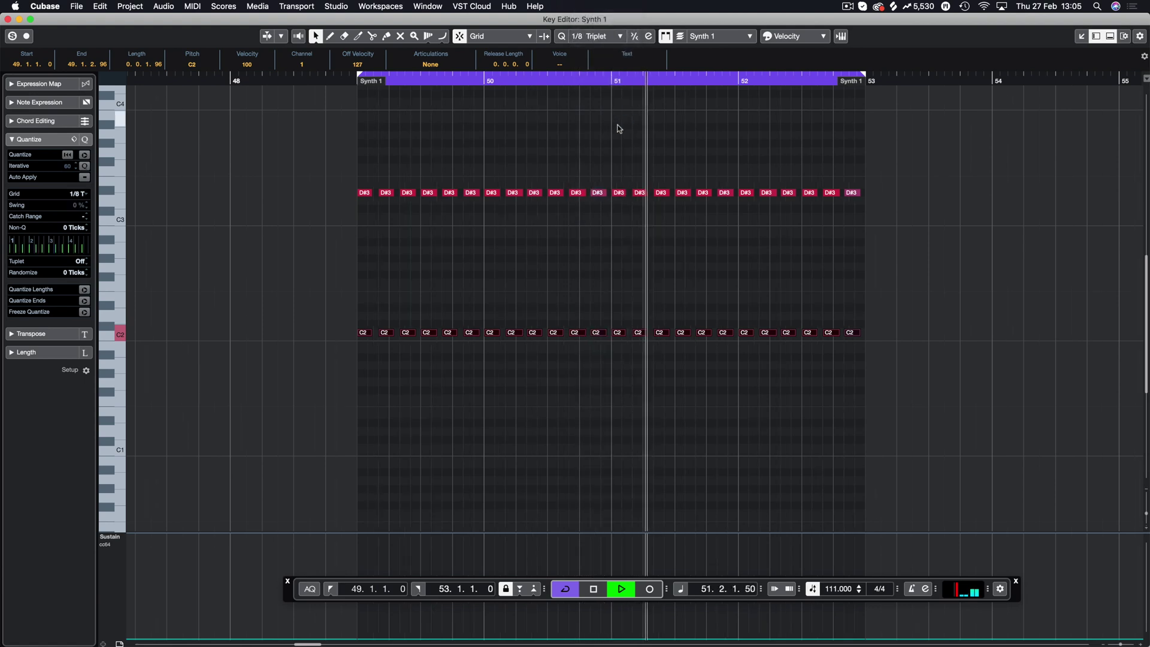
key("space")
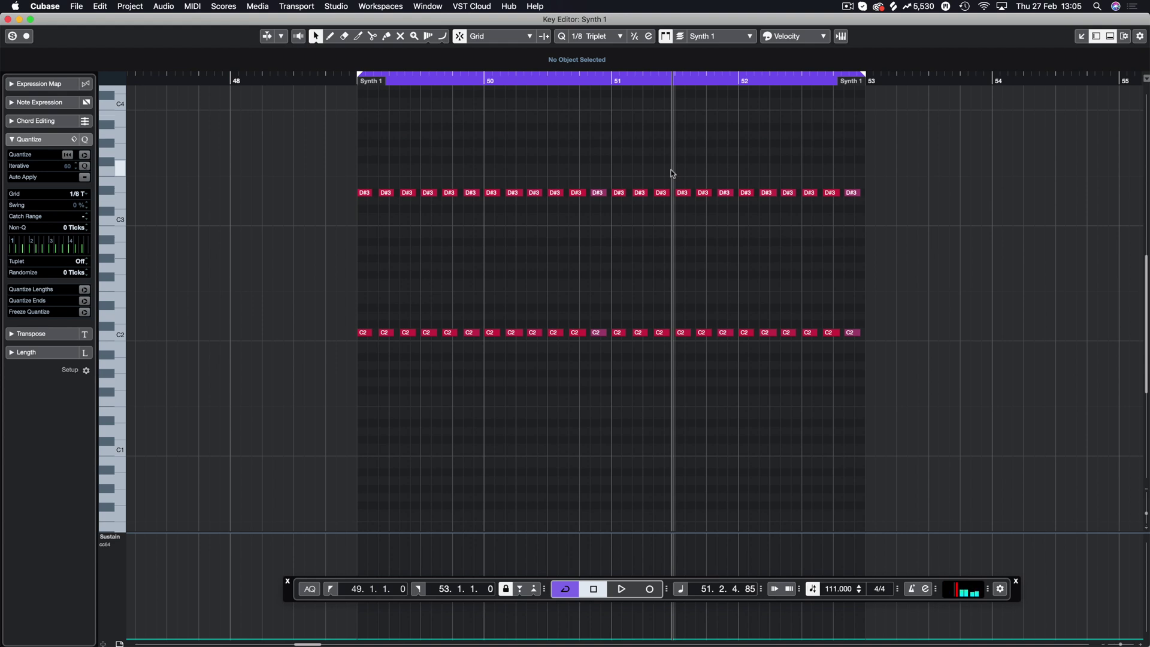
Step: Try recording on Synth 1 from the third beat of bar 51, and return to the Project window at bar 49
scroll(701, 124, "up", 5)
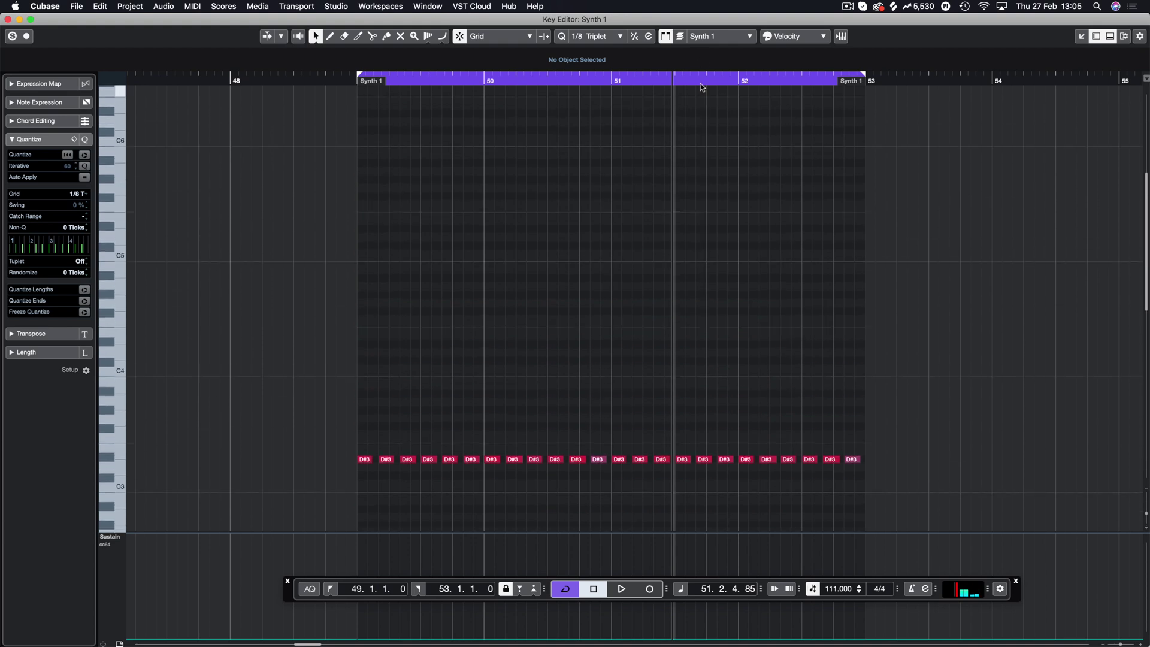
left_click(681, 78)
left_click(679, 78)
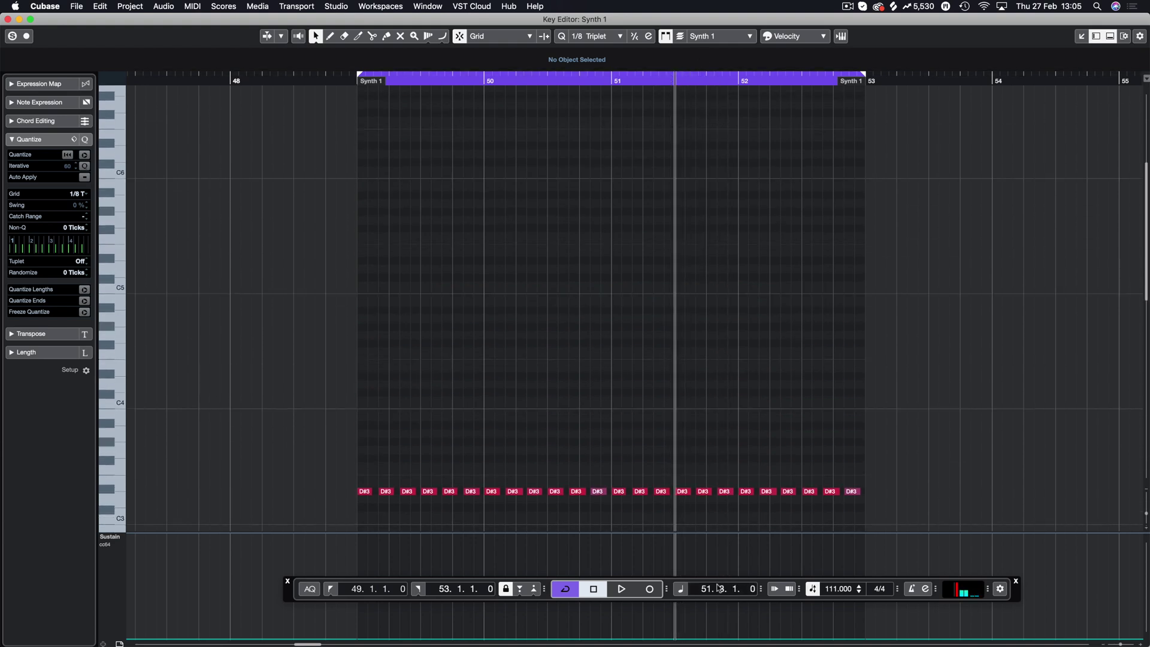
left_click(650, 591)
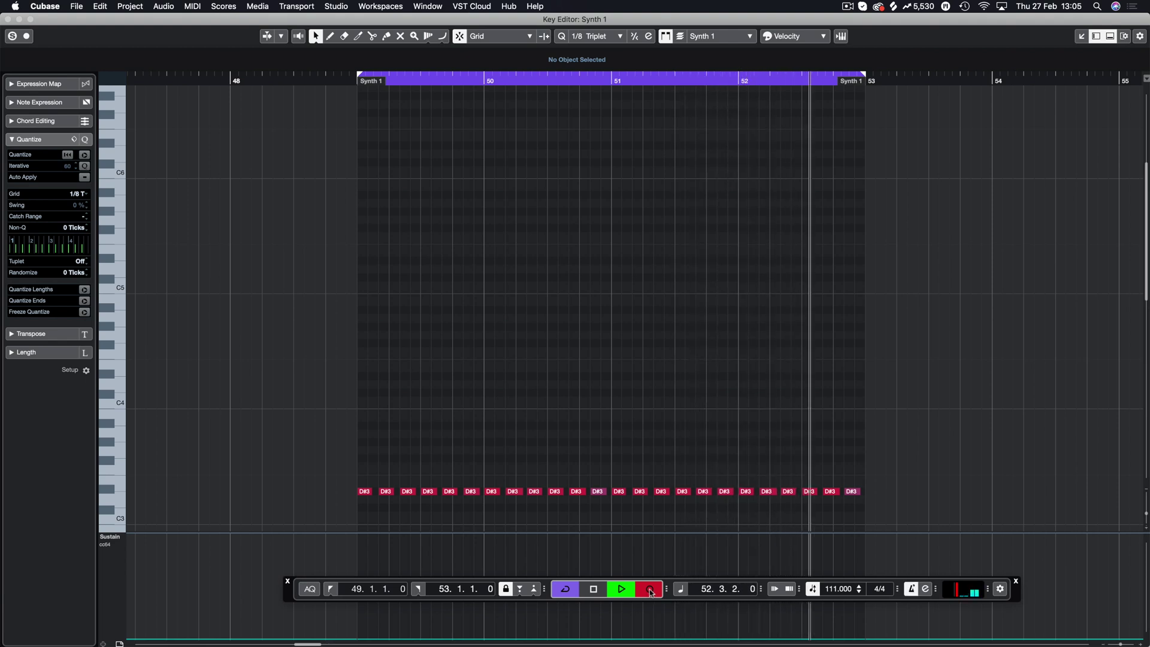
key("space")
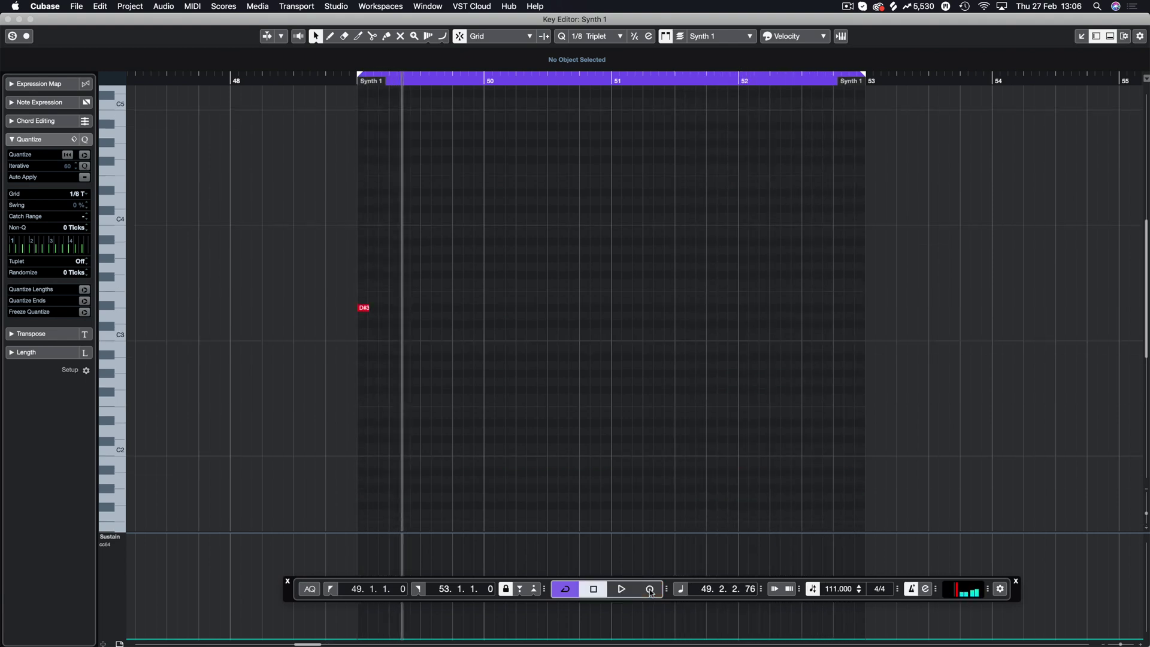
key("Return")
key("KP_1")
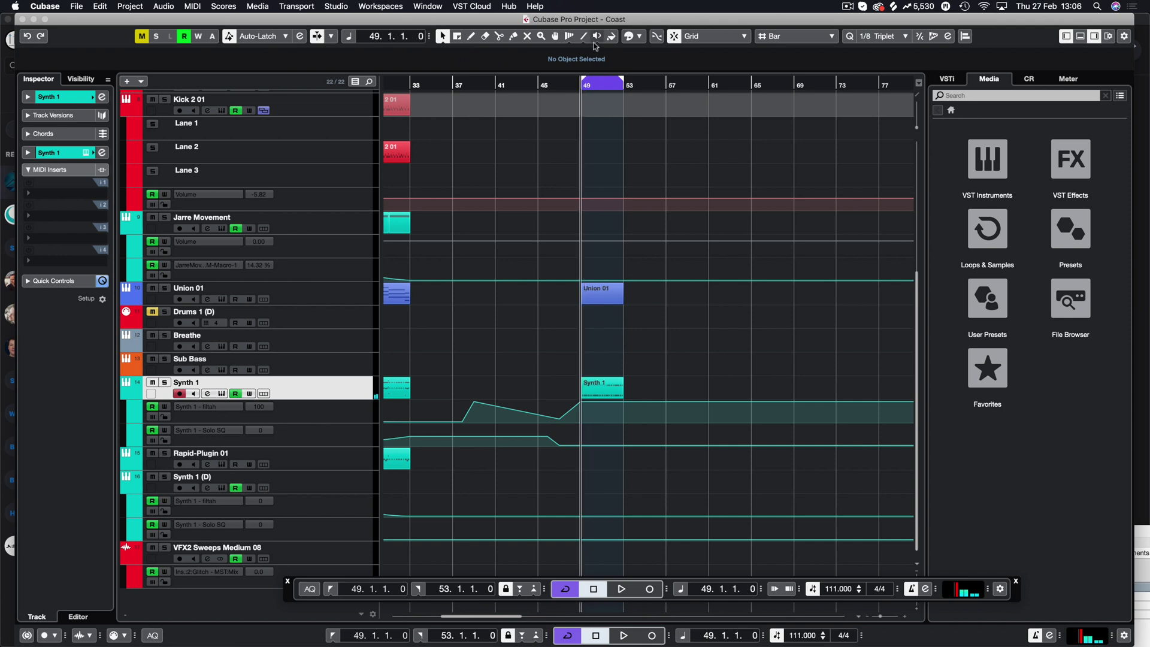
Step: Try recording a melody on Synth 1 from bar 51 in the Project window
left_click(602, 85)
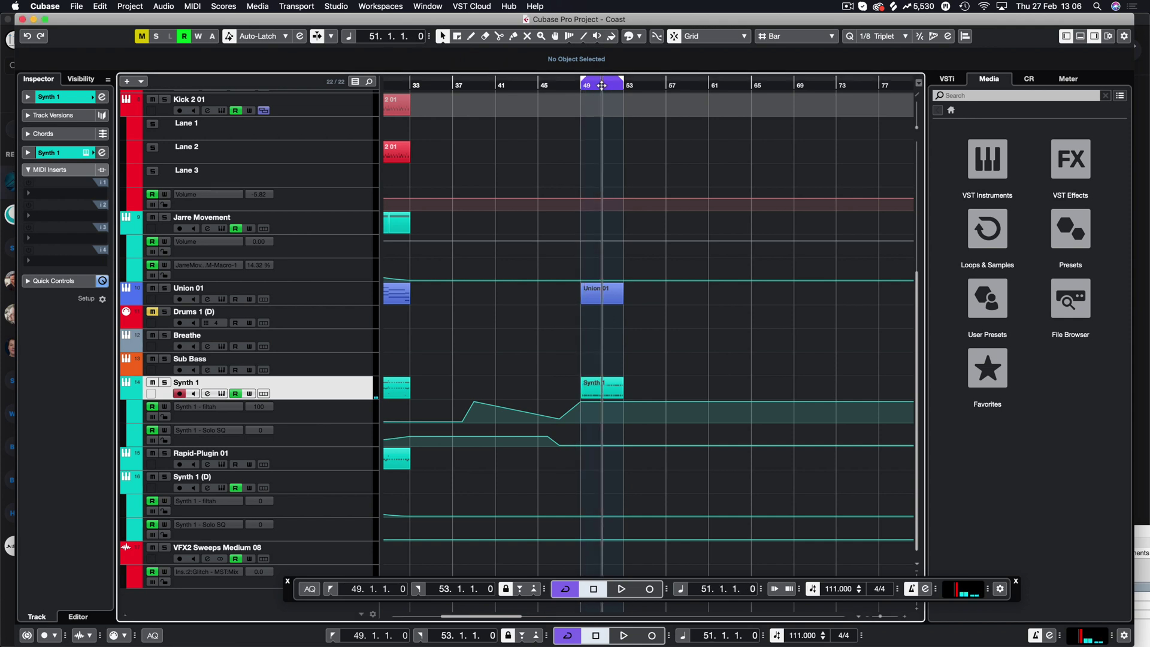
left_click(650, 638)
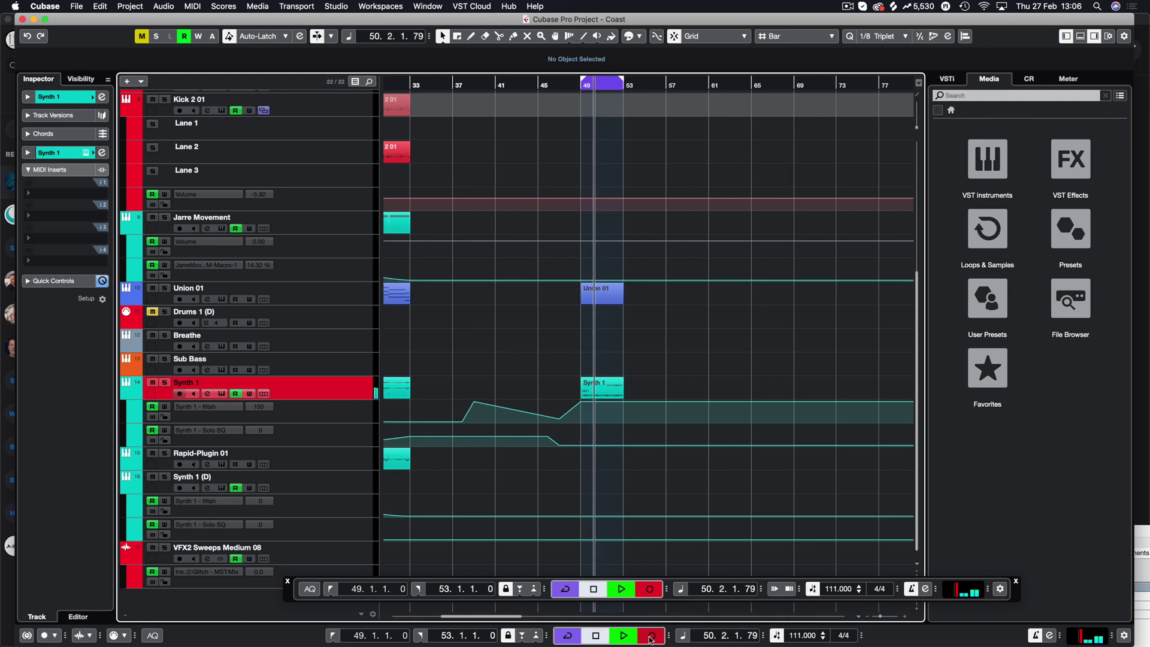
left_click(651, 640)
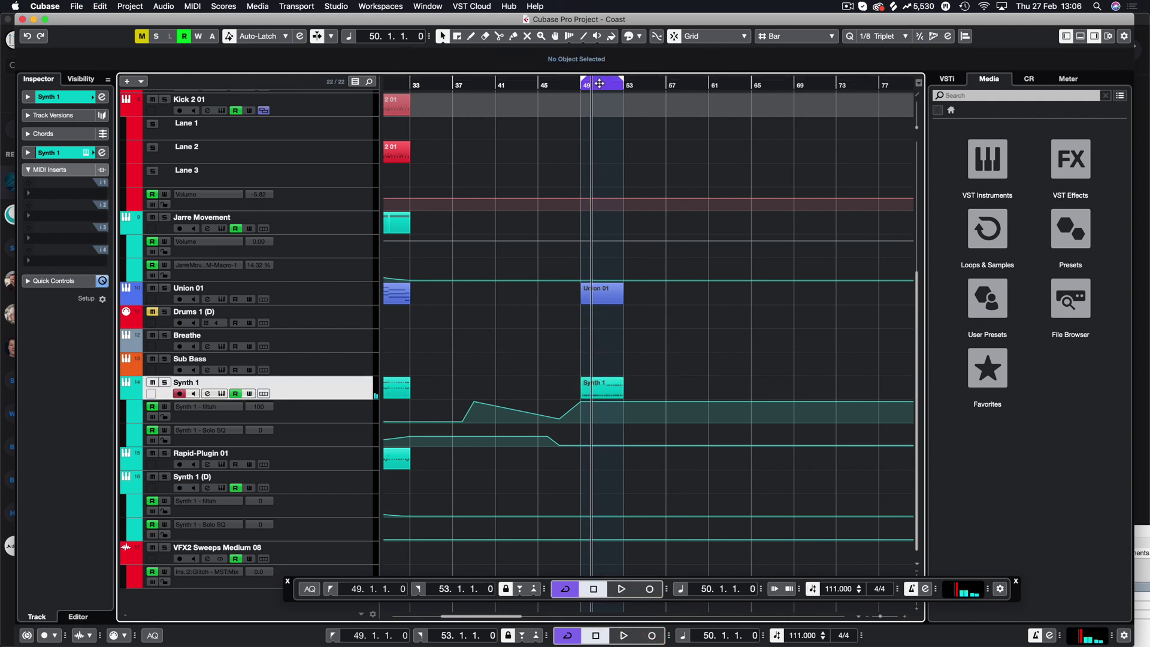
Step: Record a melody on Synth 1 within the cycle between bars 49 and 53, over the existing triplet part
left_click(603, 83)
left_click(652, 636)
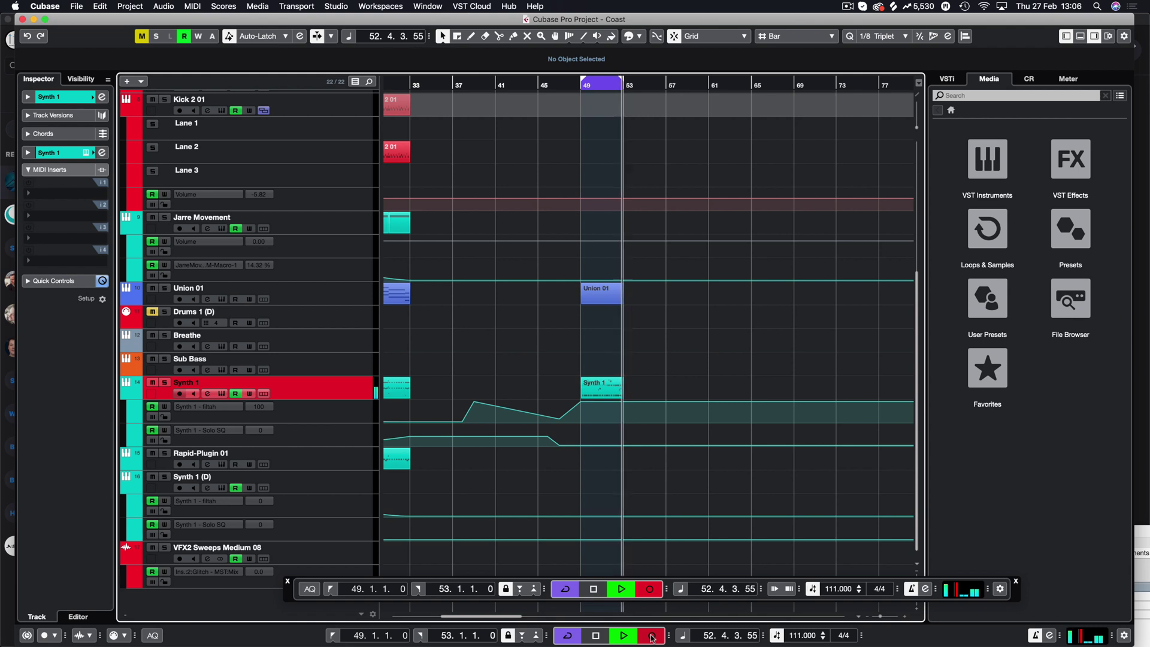
left_click(653, 638)
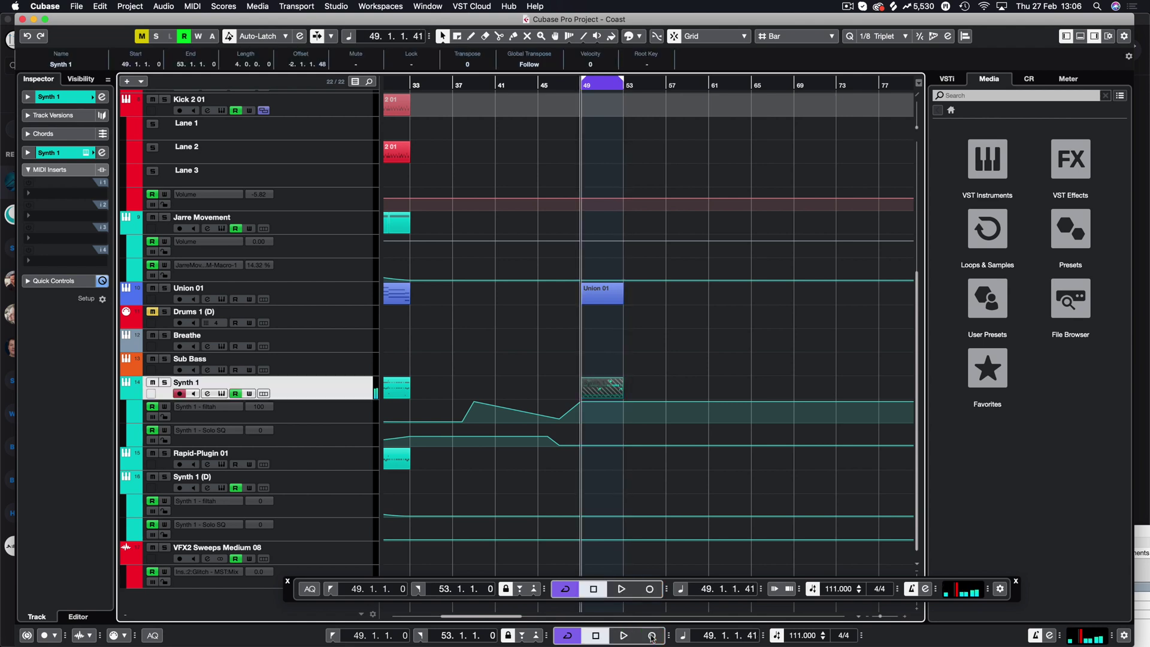
Step: Glue the overlapping Synth 1 parts between bars 49 and 53, and return to the Object Selection tool
left_click(513, 36)
left_click(584, 314)
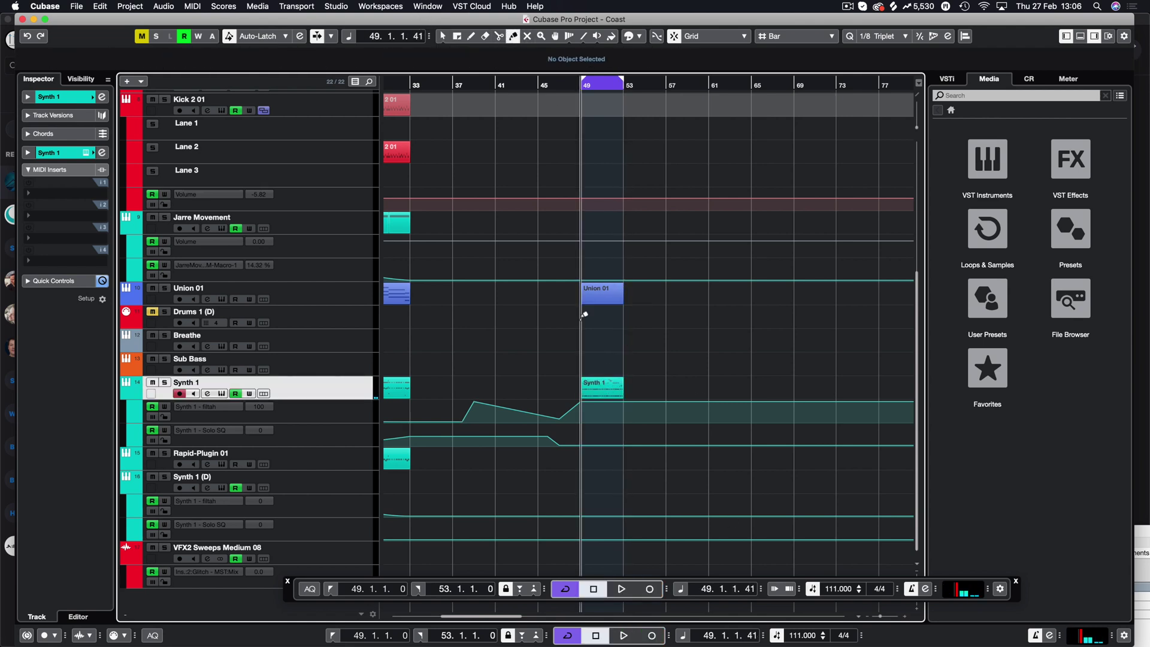
left_click(442, 36)
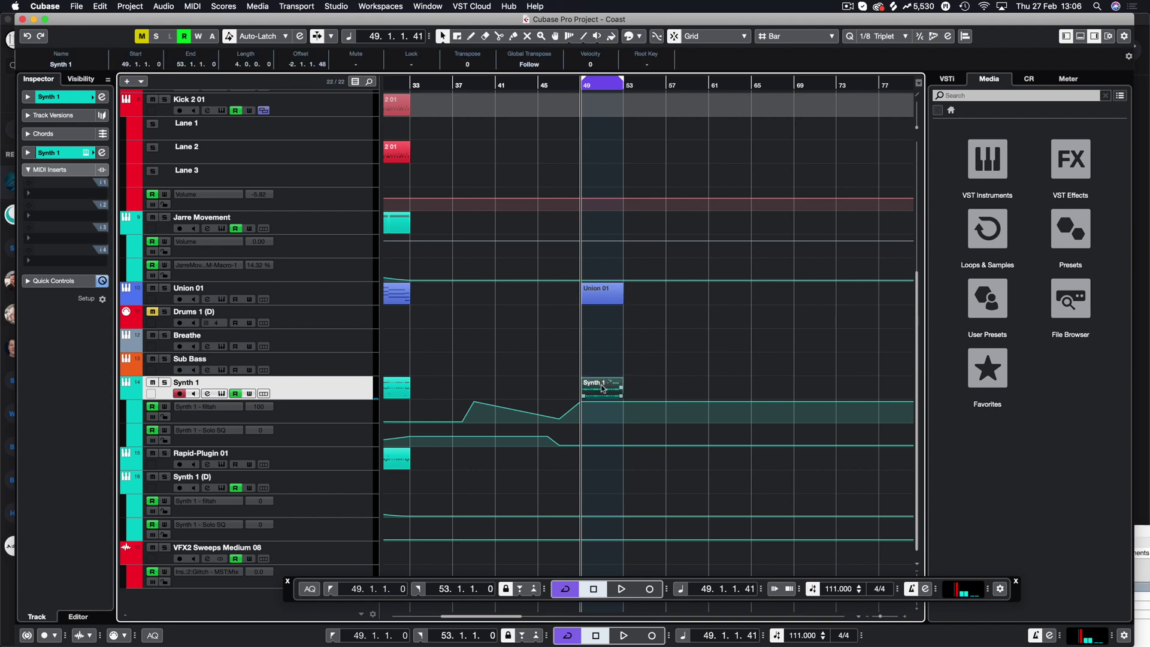
Step: Open the glued Synth 1 part in the Key Editor and quantize the recorded melody notes to 1/8 Triplet
double_click(601, 380)
left_click_drag(716, 123, 148, 300)
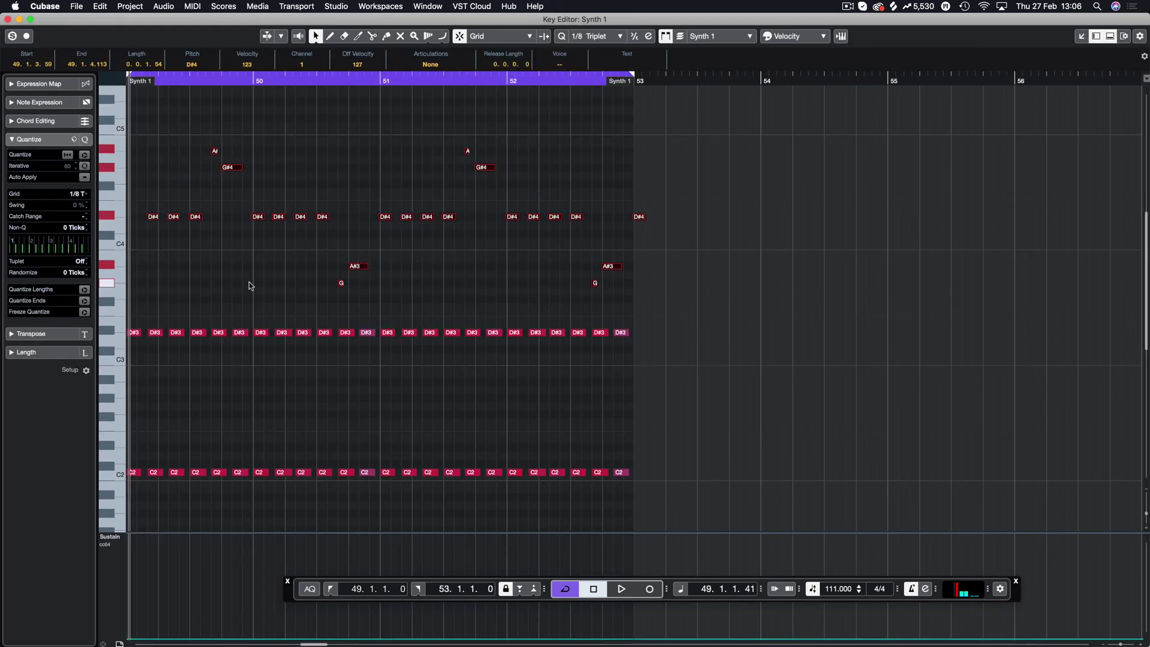
left_click(627, 210)
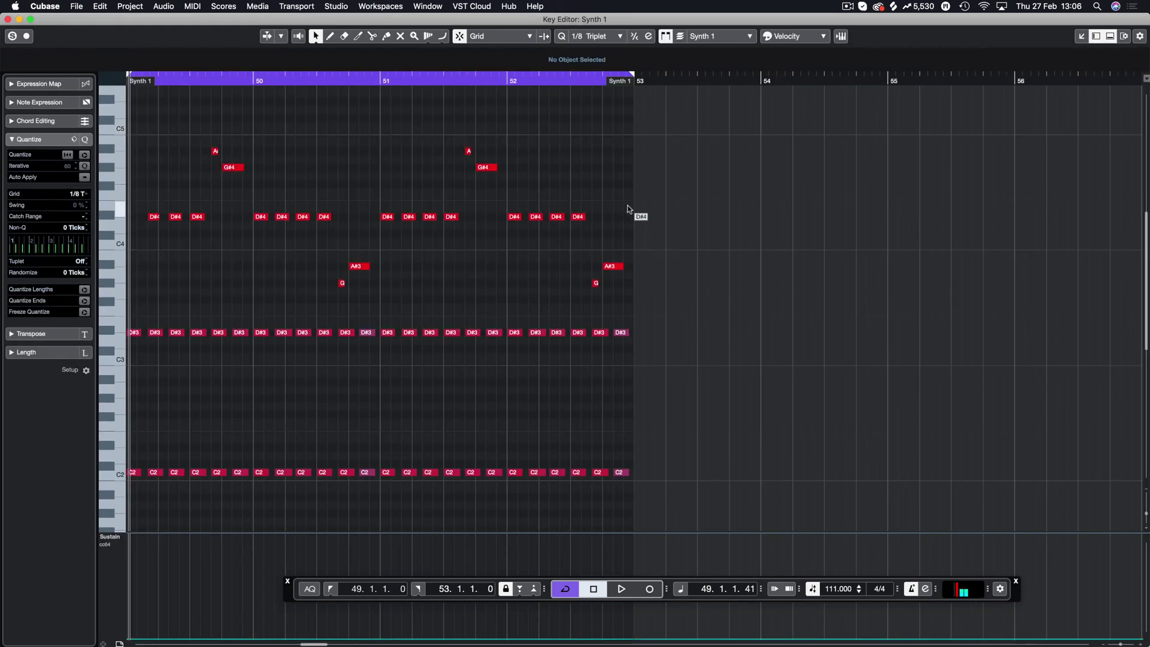
Step: Move the stray D#4 note from bar 53 to the start of bar 49, and play the full pattern
left_click(641, 217)
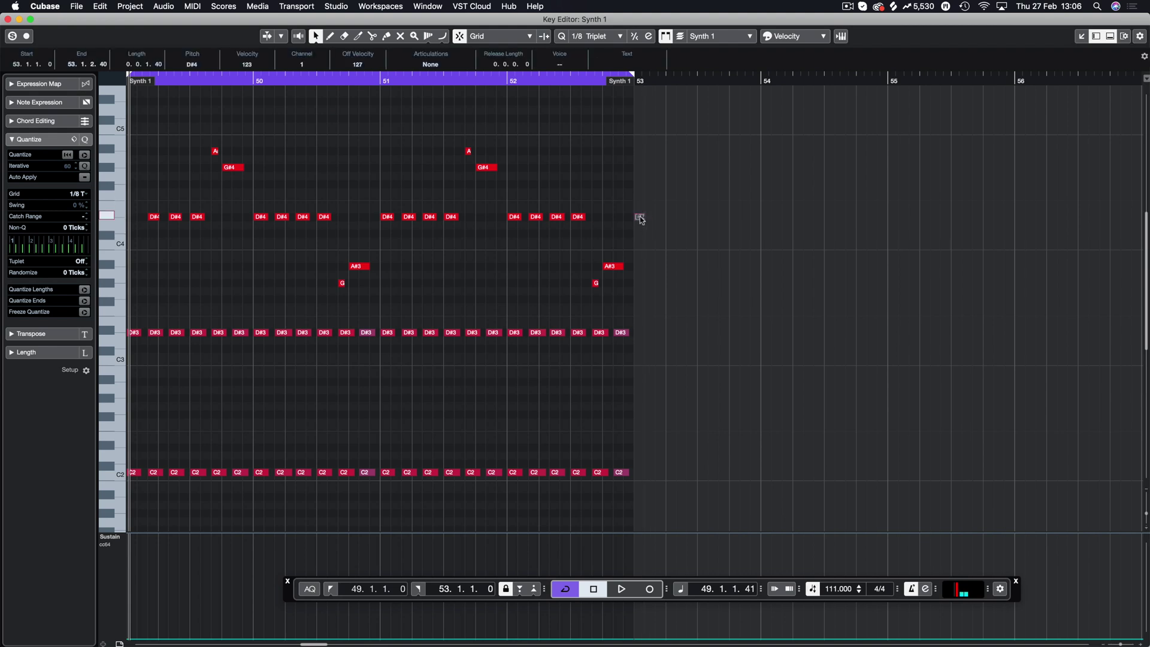
left_click_drag(641, 218, 145, 218)
left_click(167, 193)
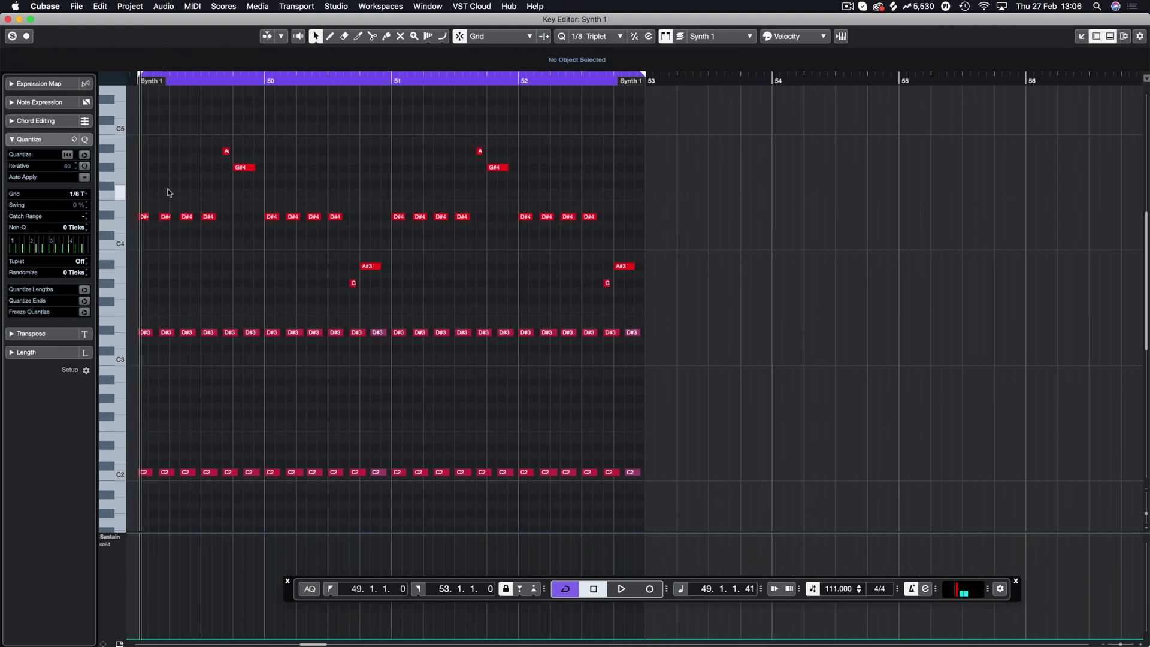
key("space")
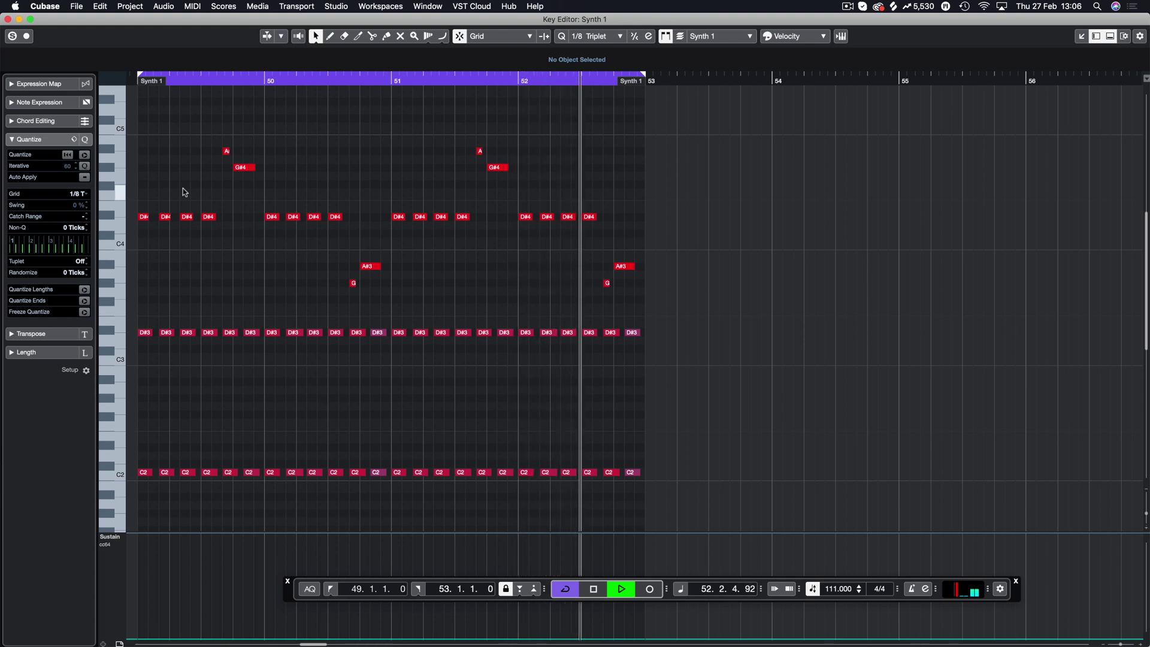
key("space")
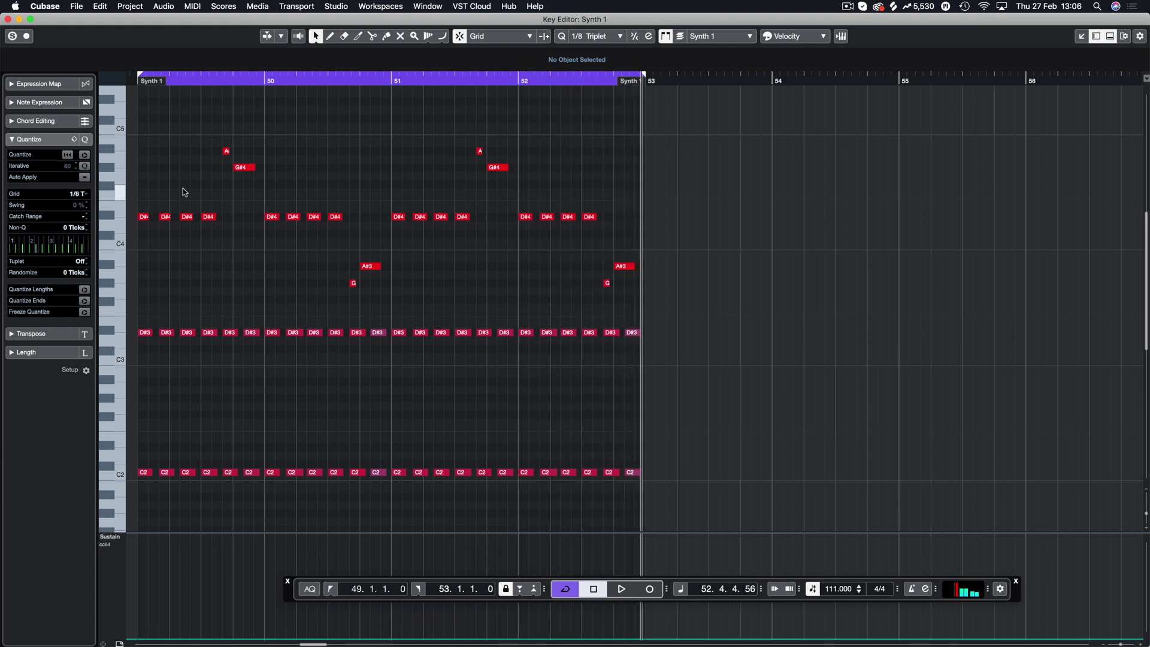
key("KP_1")
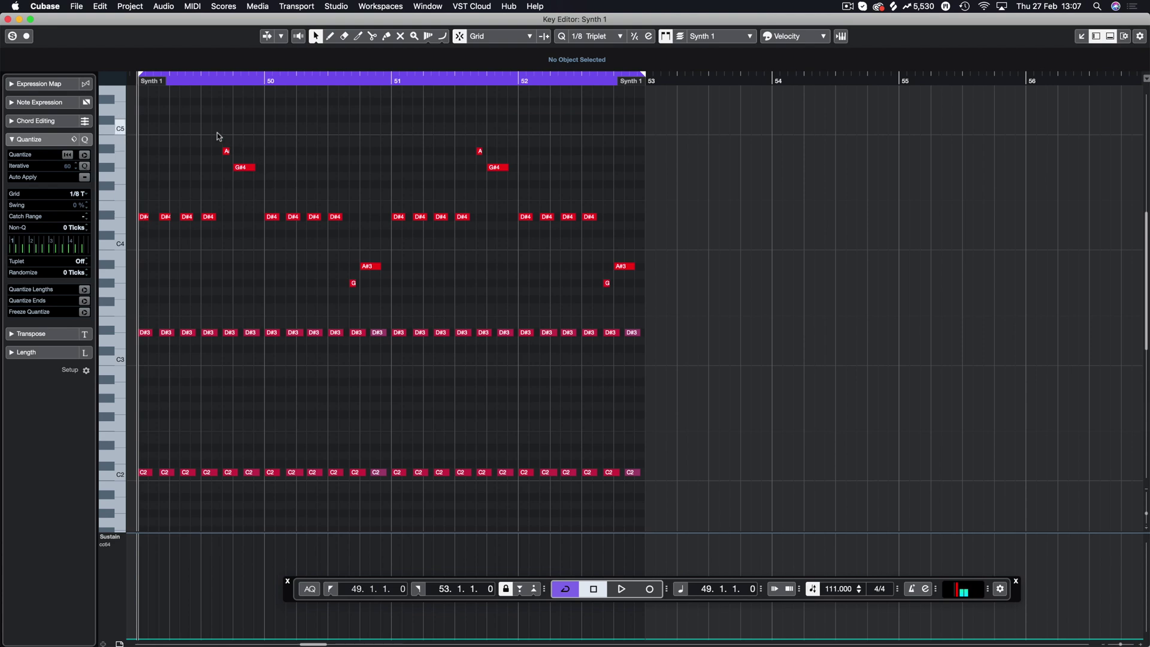
Step: Compare the A#4–G#4 phrase in bar 49 with the G#3–A#3 phrase in bar 50, and play the pattern from bar 49
left_click_drag(218, 134, 276, 185)
left_click(326, 264)
left_click_drag(326, 265, 406, 296)
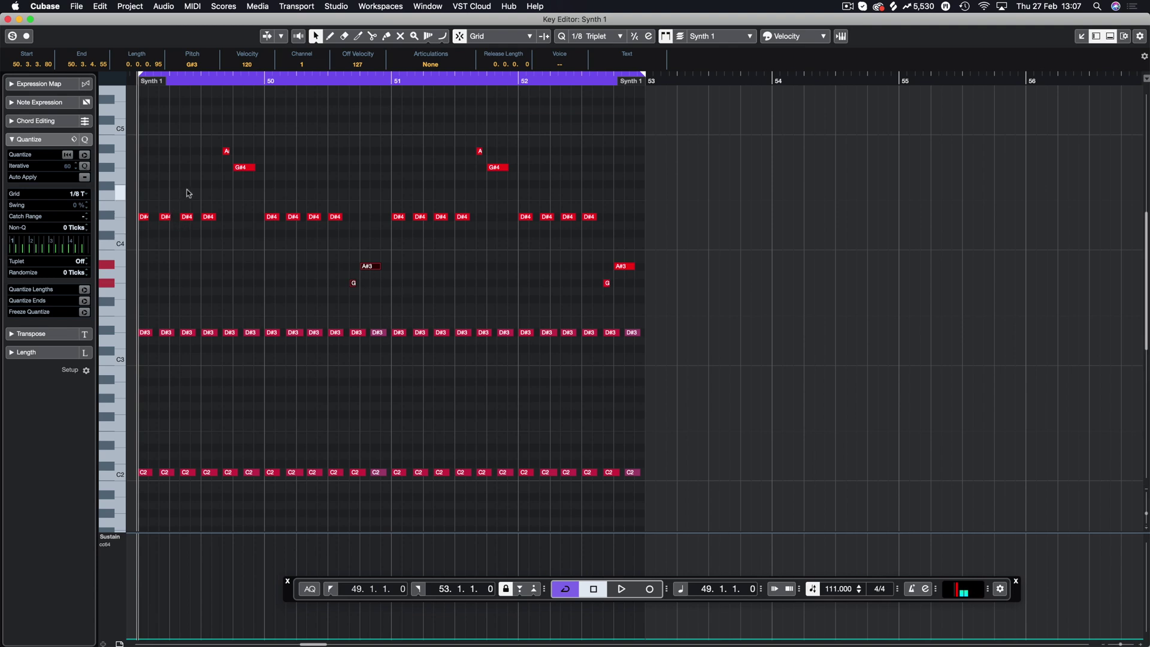
left_click(219, 144)
left_click_drag(233, 157, 266, 187)
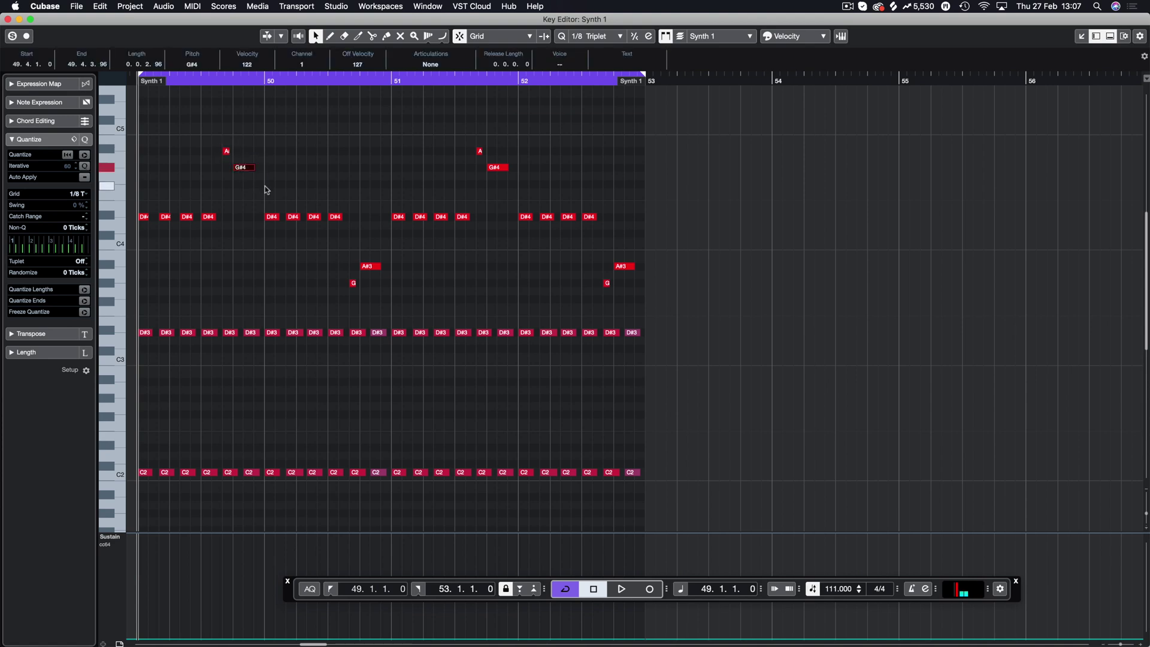
left_click_drag(329, 273, 359, 293)
left_click(367, 266)
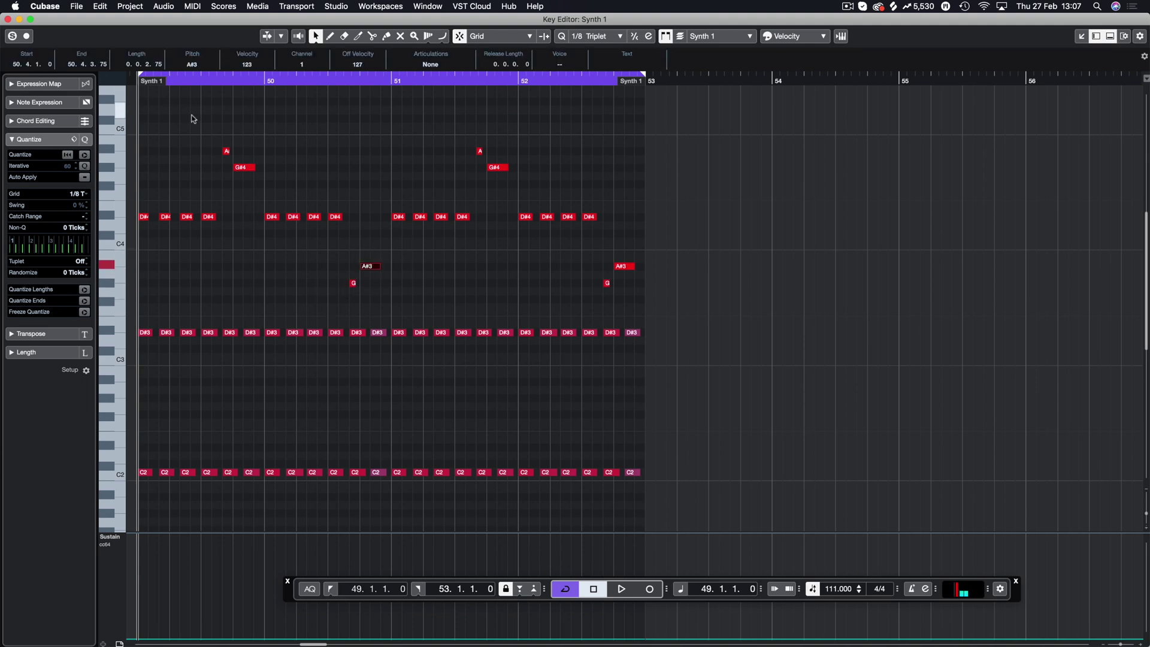
left_click_drag(193, 118, 284, 183)
left_click_drag(318, 249, 388, 304)
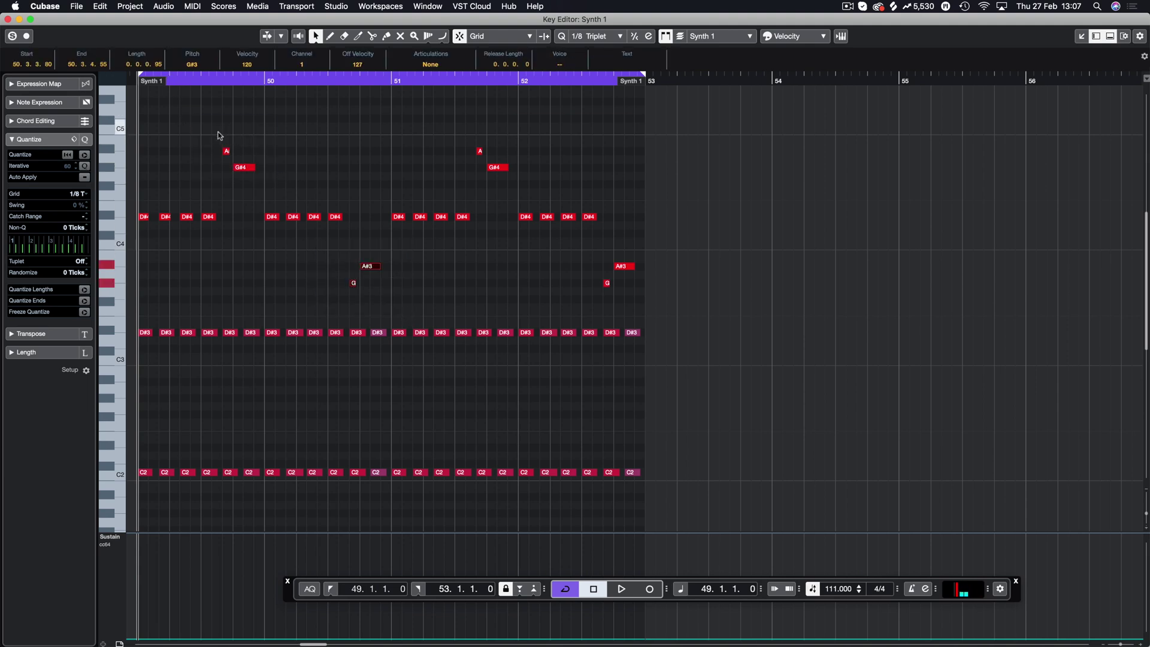
left_click_drag(218, 132, 284, 187)
left_click_drag(323, 256, 421, 310)
left_click_drag(211, 102, 278, 160)
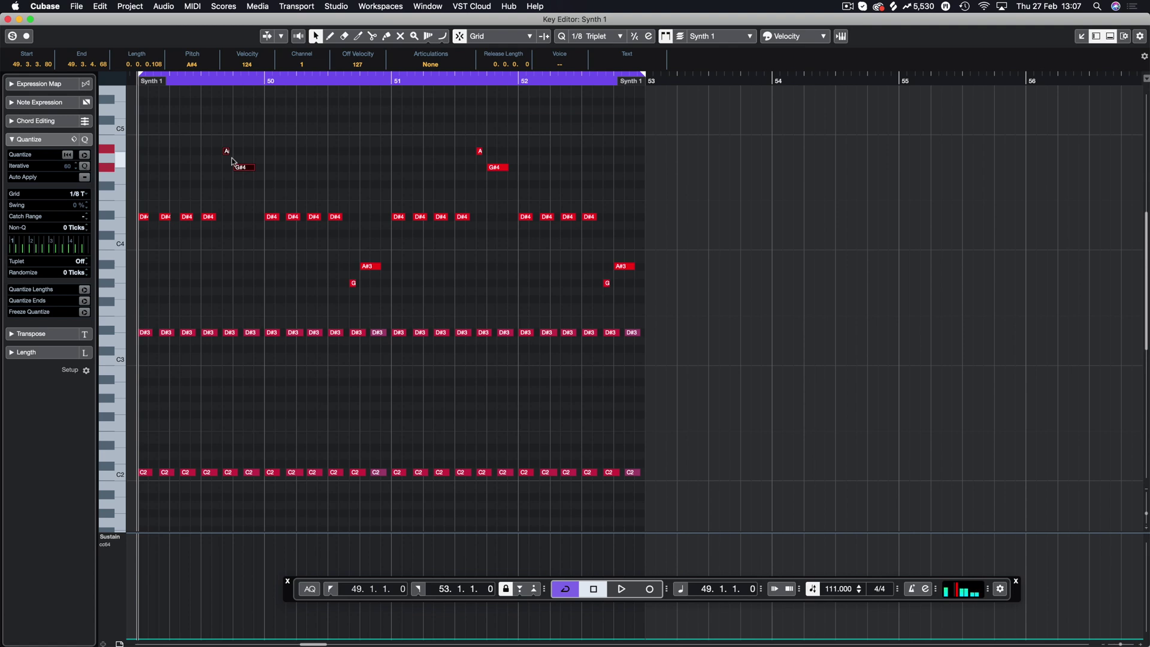
key("space")
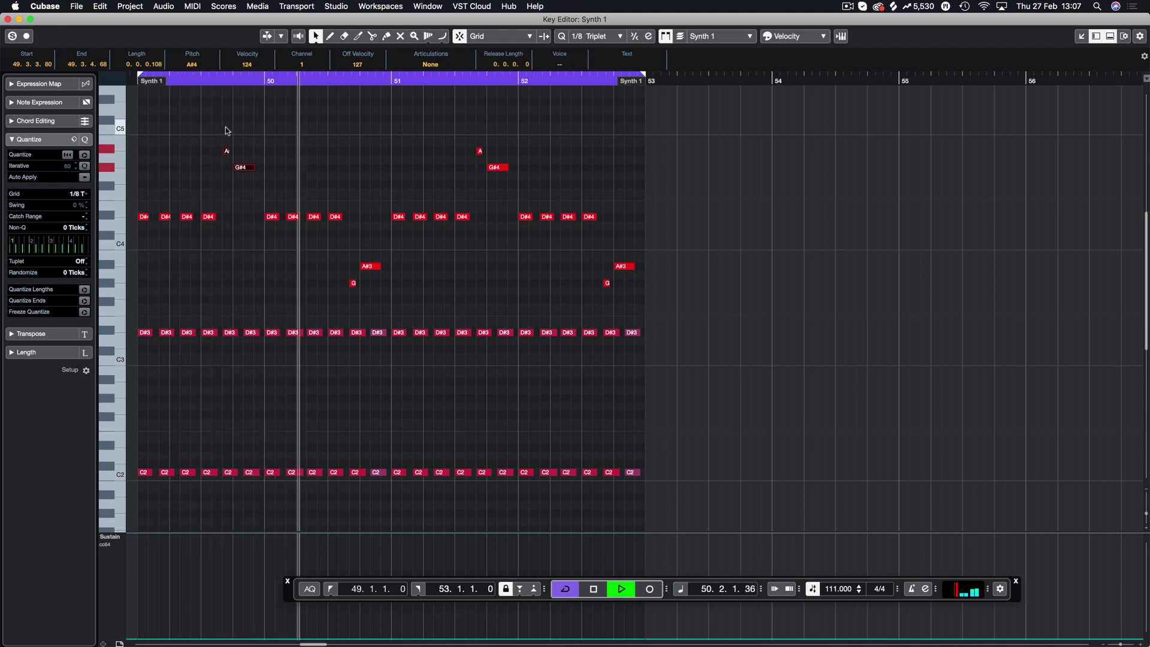
Step: Duplicate the bar 49 Synth 1 part to bar 53, and open the copy in the Key Editor with its range looped
key("space")
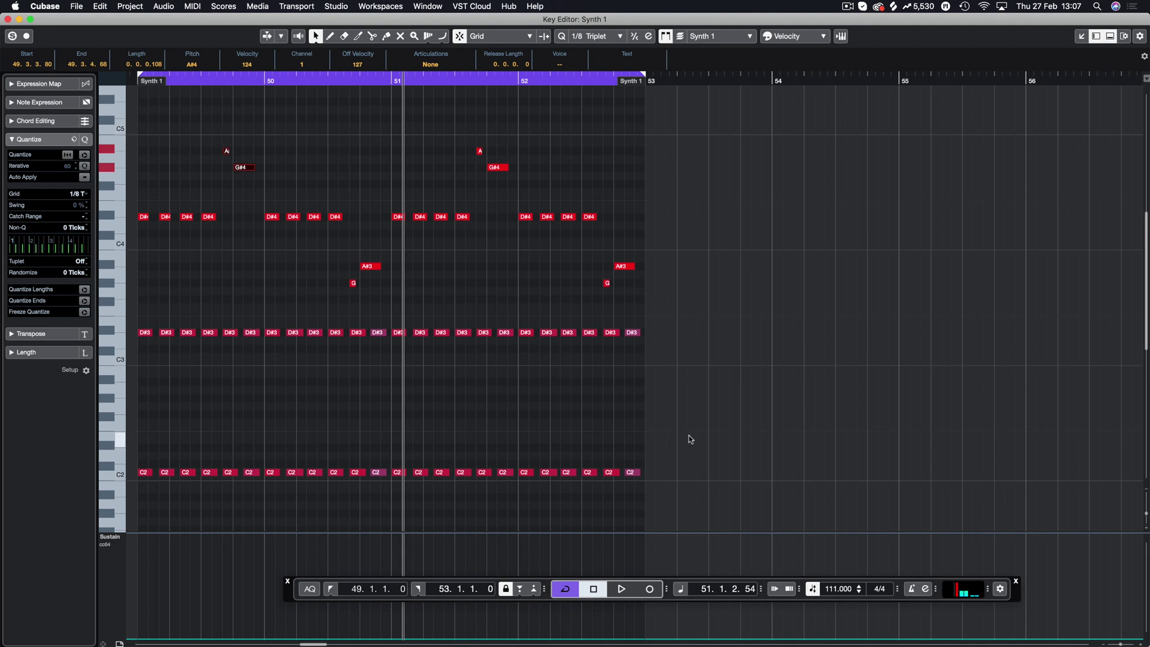
left_click_drag(690, 437, 240, 481)
key("Return")
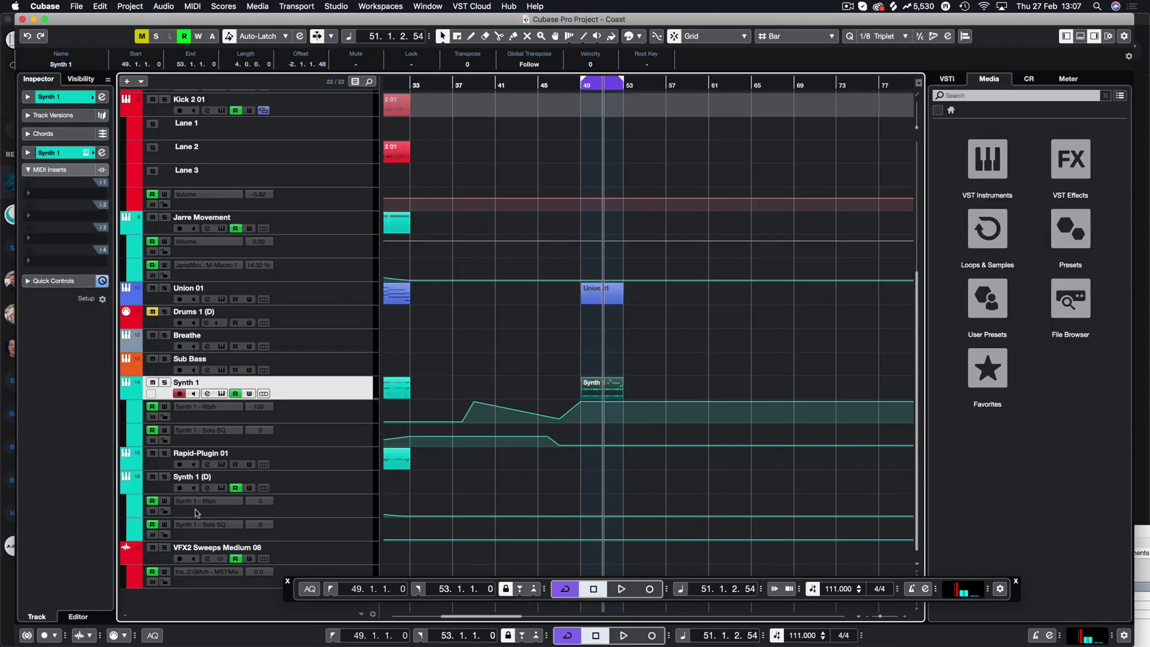
key("super+d")
key("p")
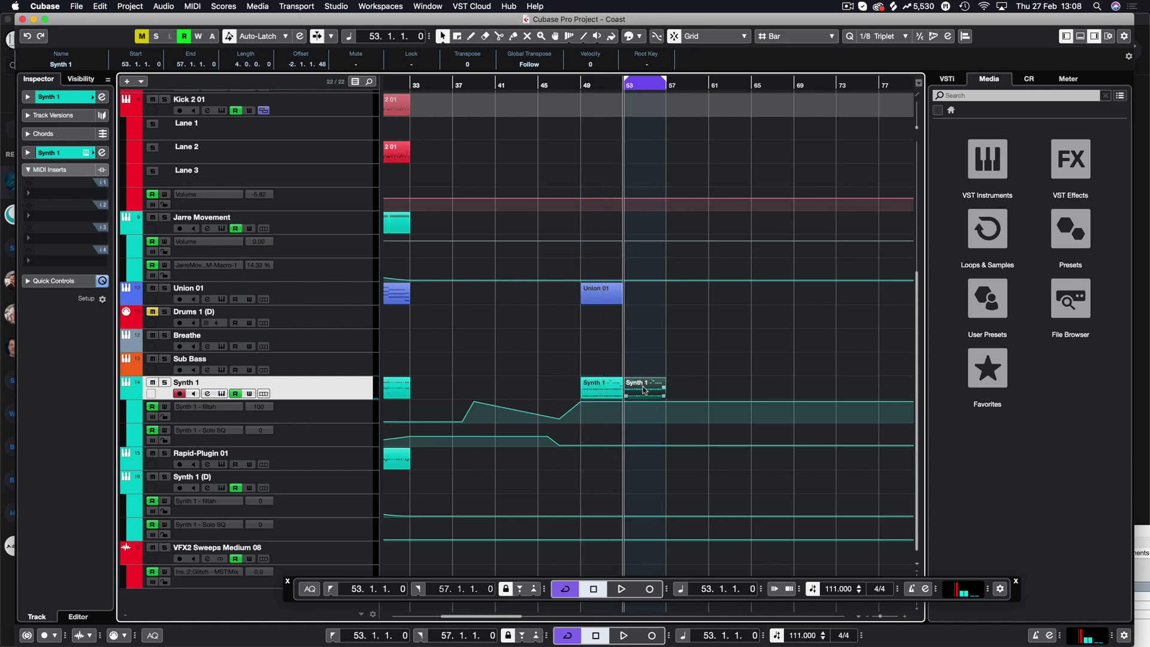
double_click(644, 390)
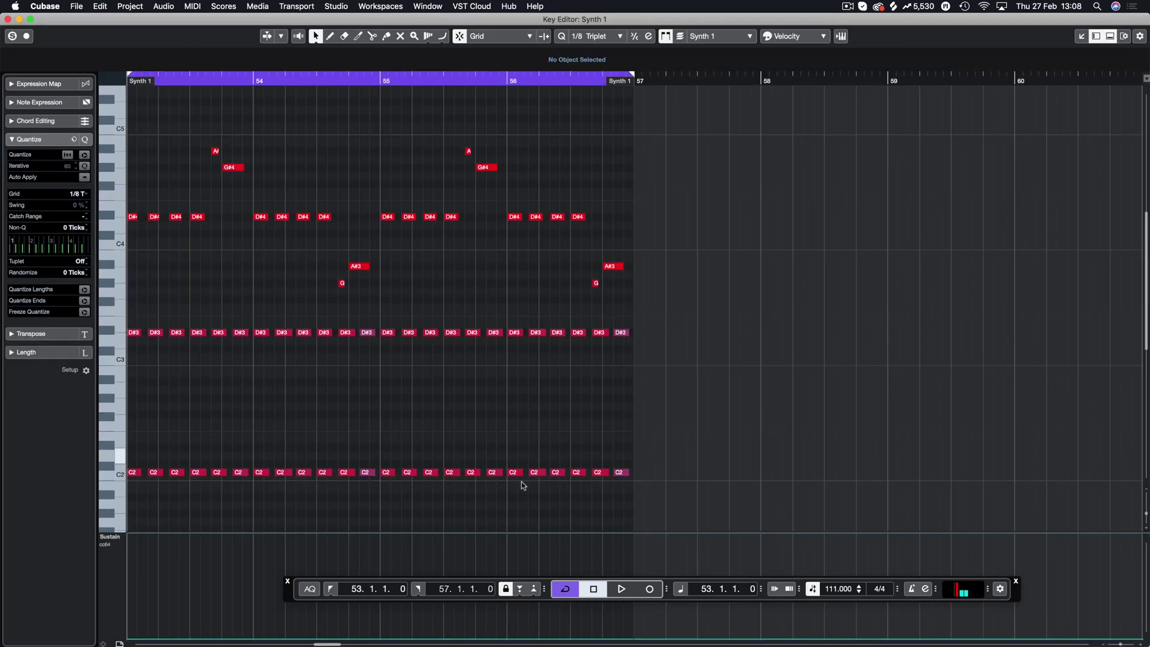
Step: Transpose the C2 bass notes from bar 54 onward up to G#2, and play the pattern from bar 53
left_click_drag(666, 455, 257, 488)
key("Up")
key("Up")
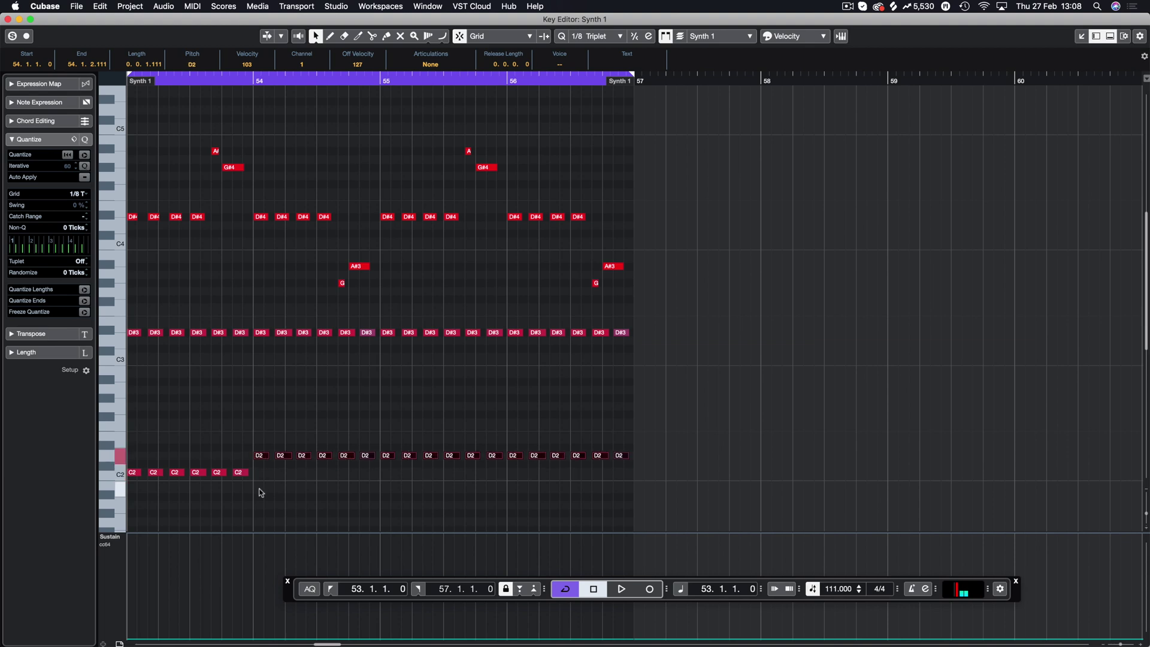
key("Up")
key("Up")
key("Up")
key("Up")
key("Up")
key("Up")
key("space")
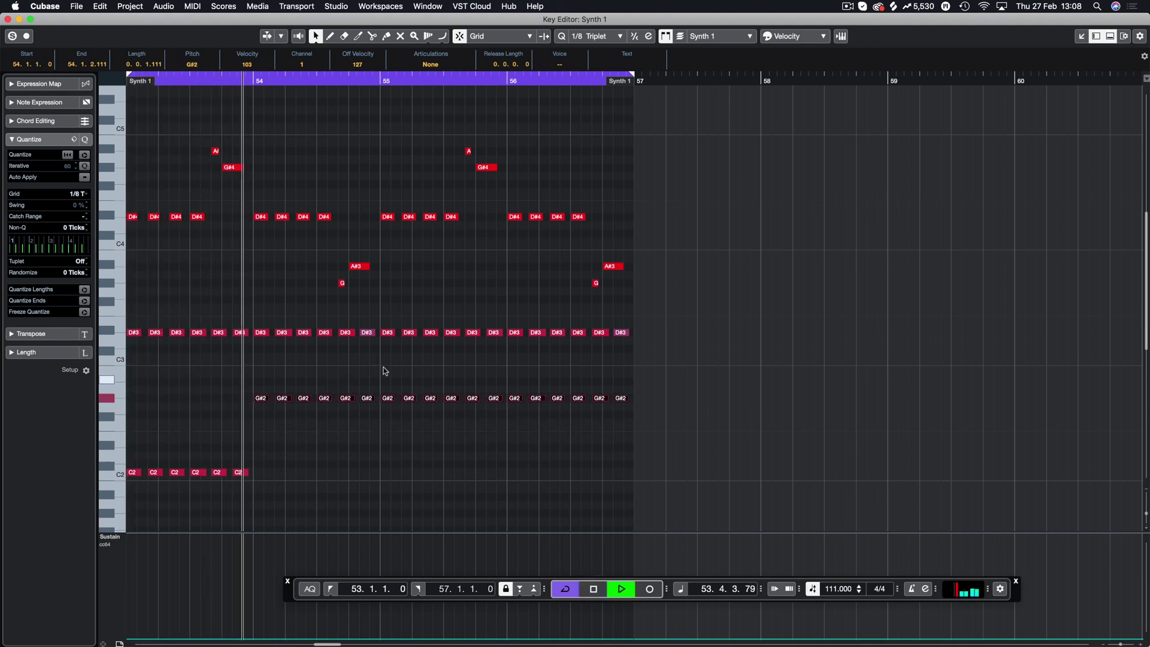
Step: Lower the G#2 bass notes from bar 55 onward to D#2
left_click_drag(675, 387, 391, 415)
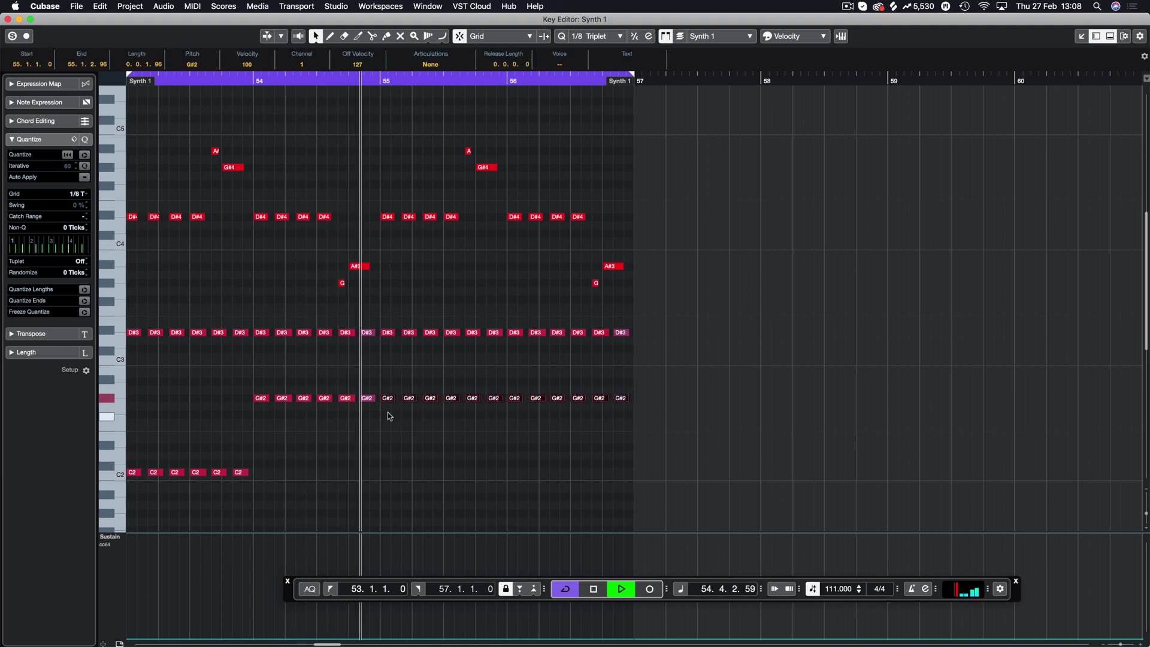
key("space")
key("Down")
key("Down")
key("Down")
key("Down")
key("Down")
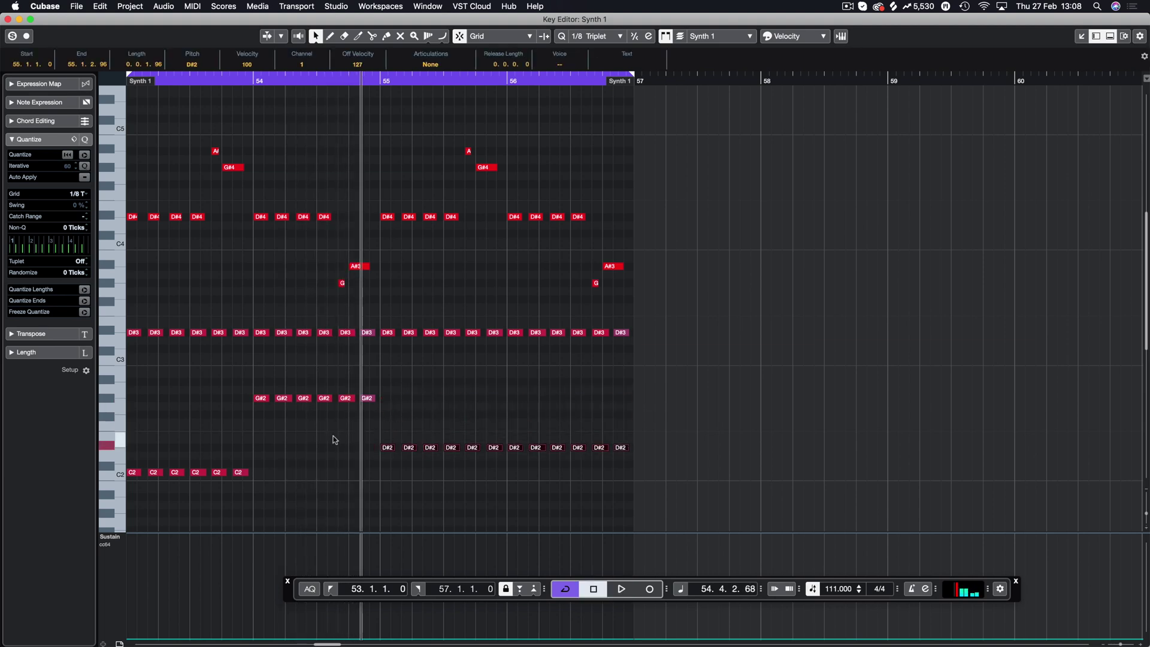
Step: Raise the bass notes in bar 56 to F2, and play the four-bar pattern
left_click_drag(335, 440, 713, 483)
left_click_drag(724, 407, 518, 471)
key("Up")
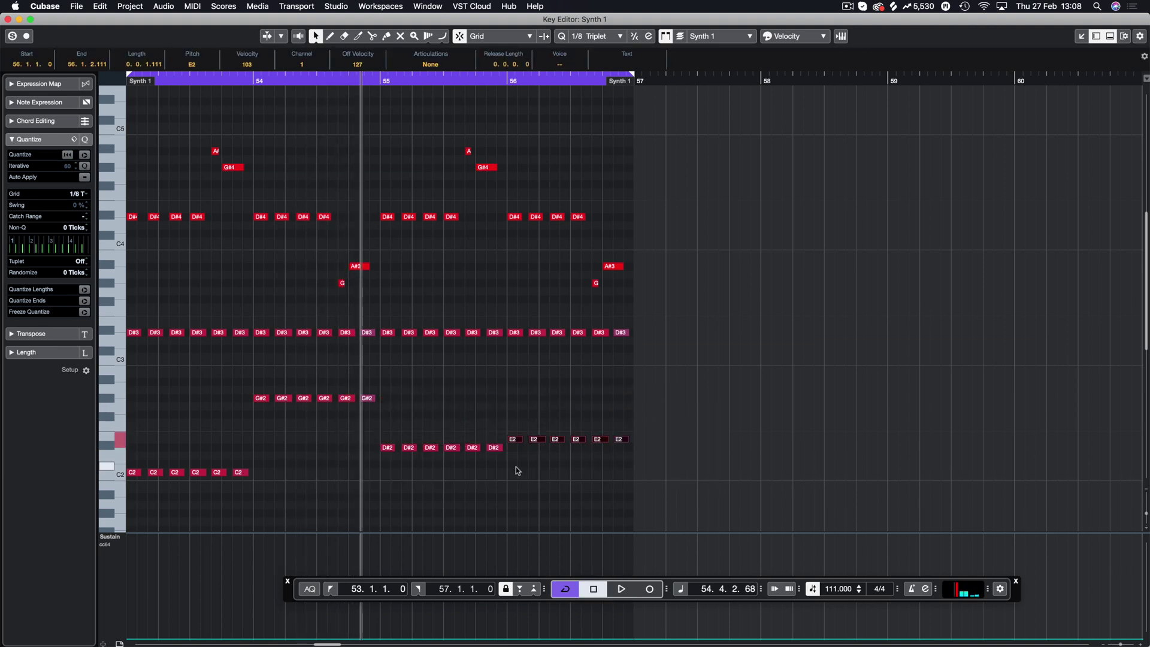
key("Up")
key("Up")
key("Down")
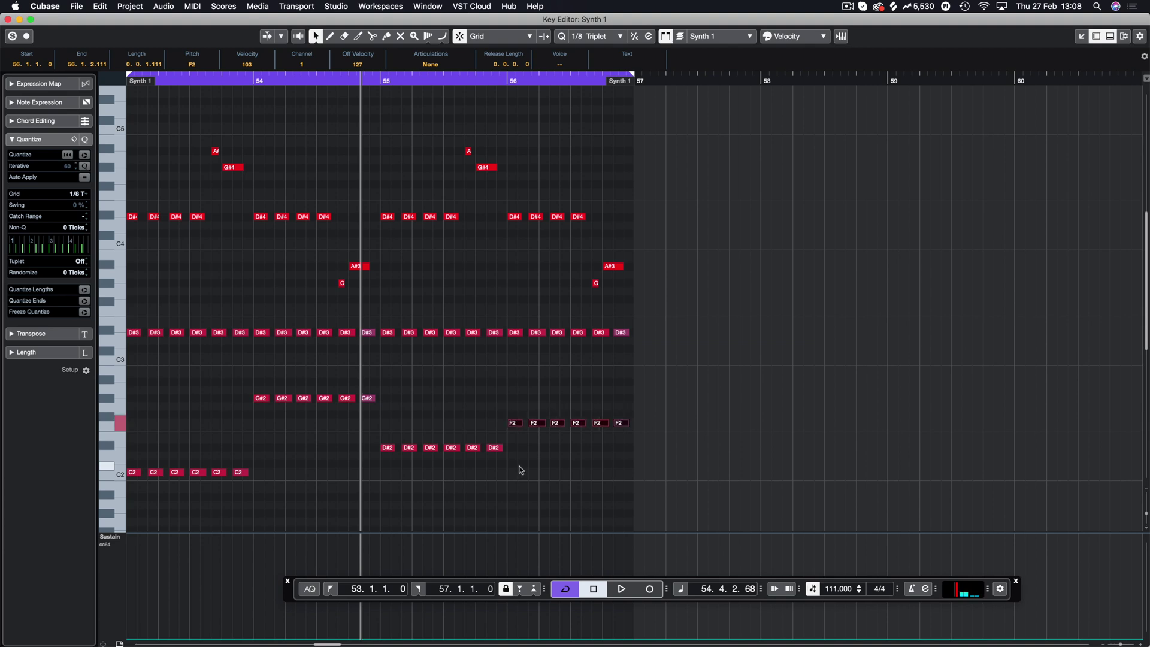
key("space")
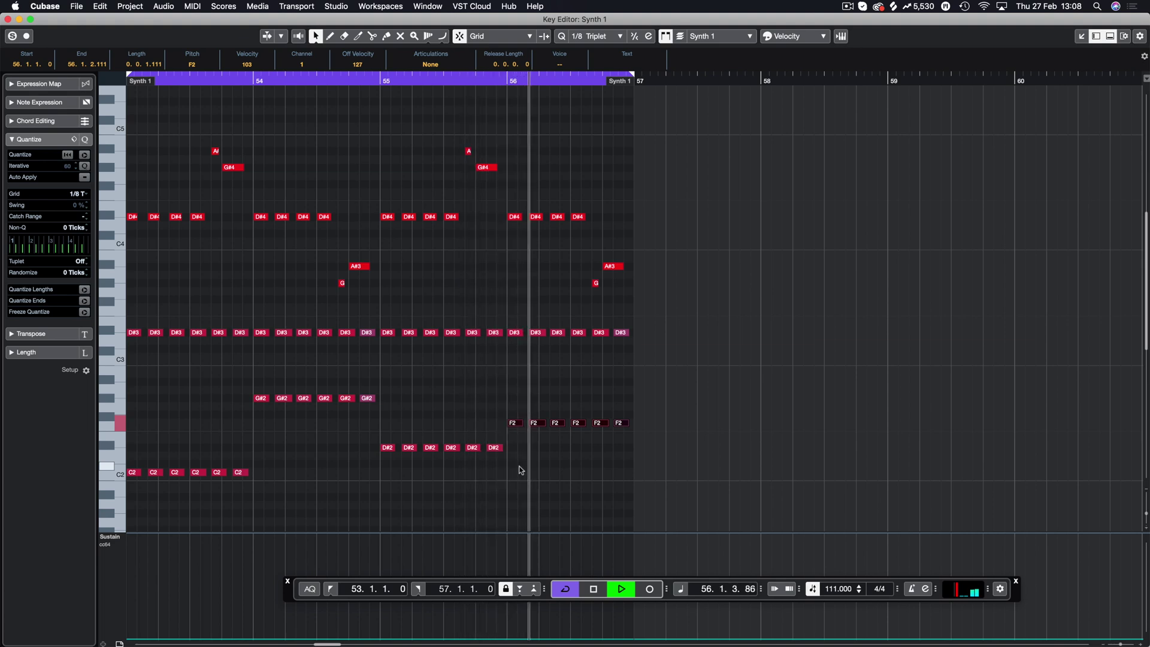
Step: Duplicate the edited Synth 1 part to bar 57, and reopen the part at bar 53 in the Key Editor
key("space")
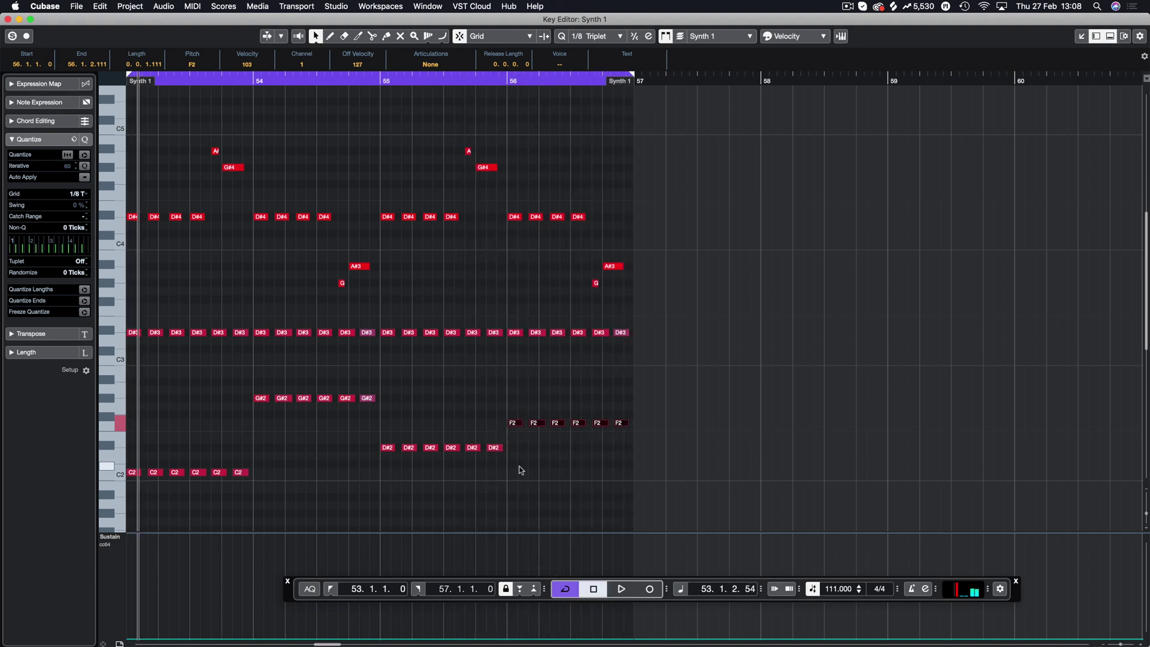
key("Return")
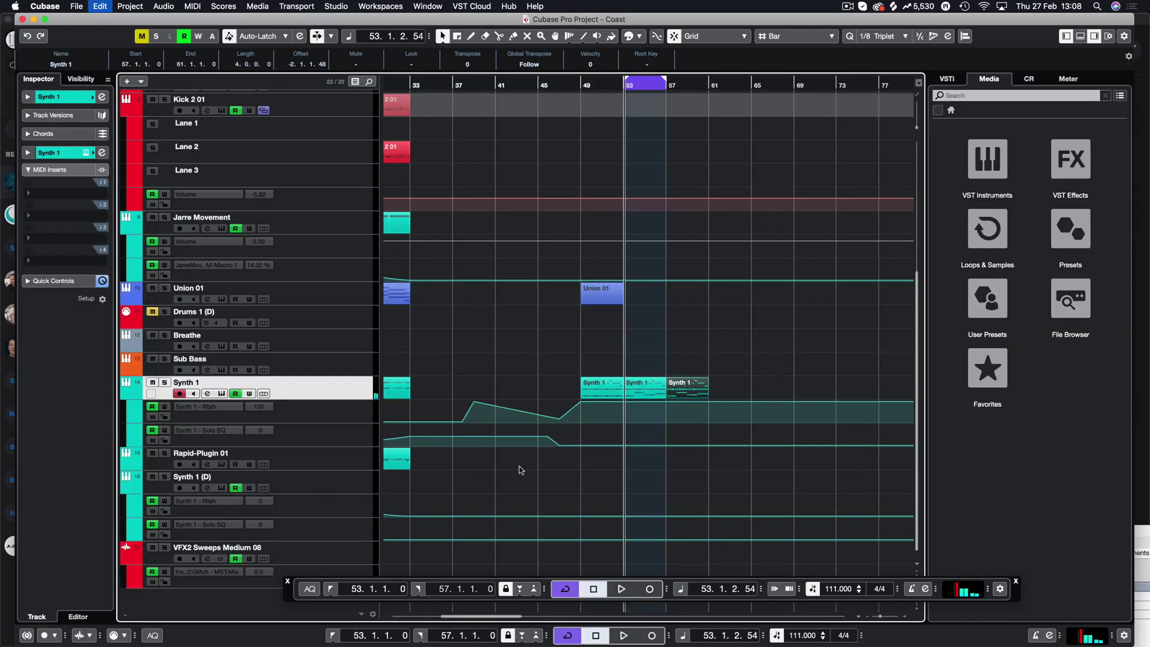
double_click(647, 392)
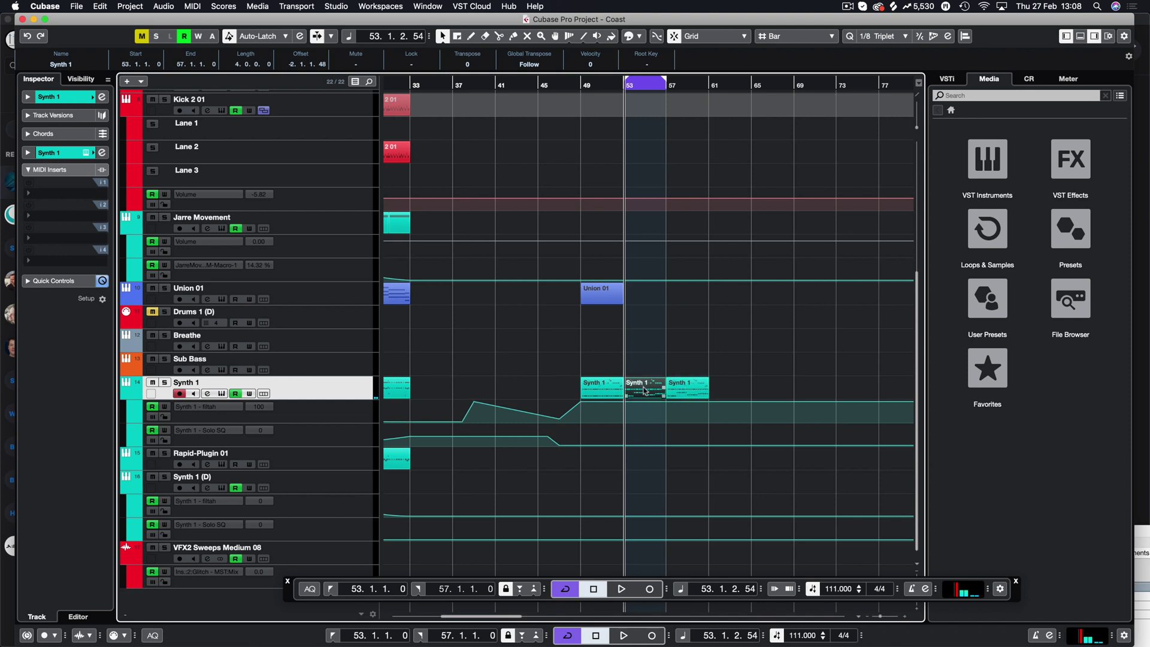
Step: Raise the F2 bass notes in bar 56 to A#2, and play the changed progression
left_click_drag(653, 430, 503, 419)
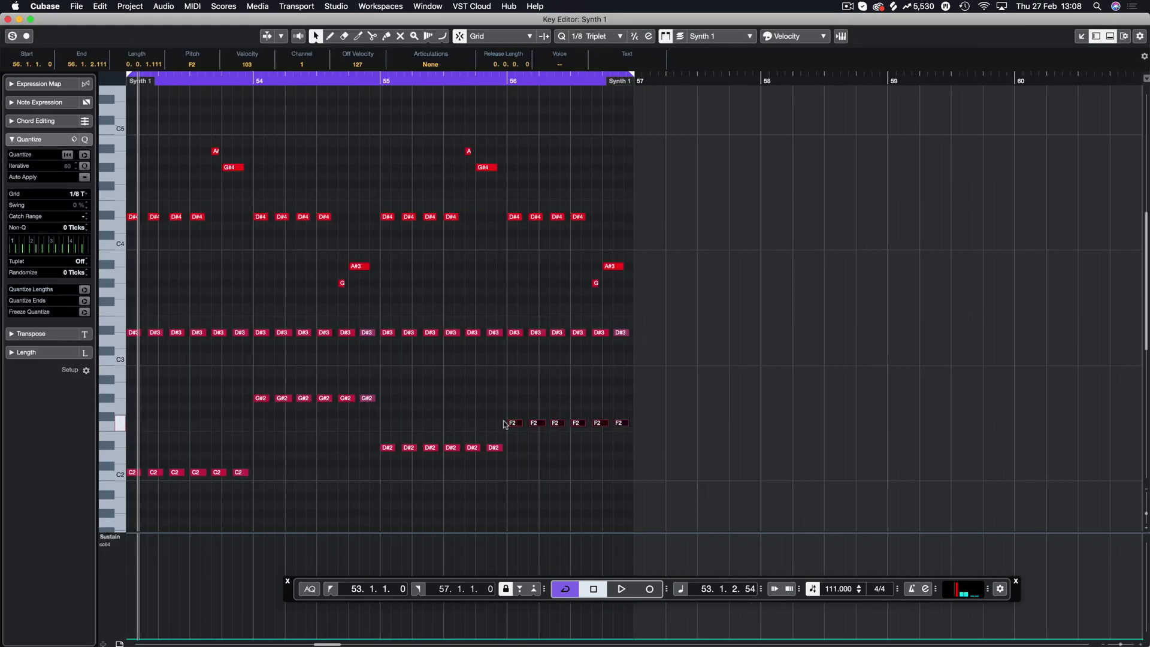
key("Up")
key("Up")
key("Up")
key("Up")
key("Up")
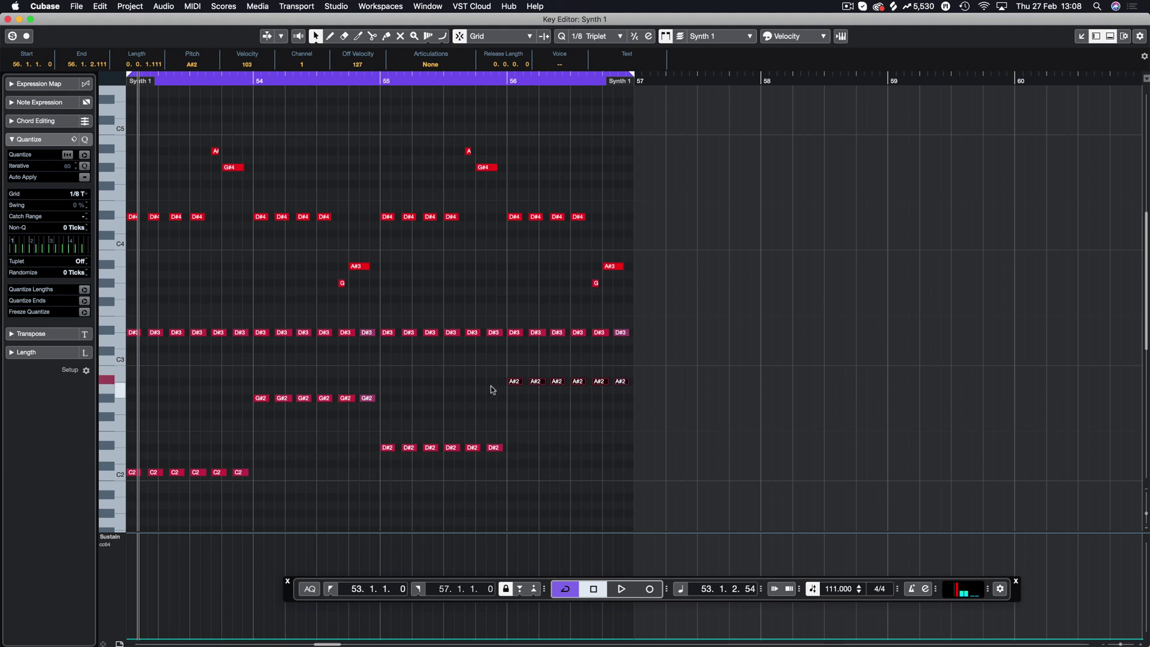
key("space")
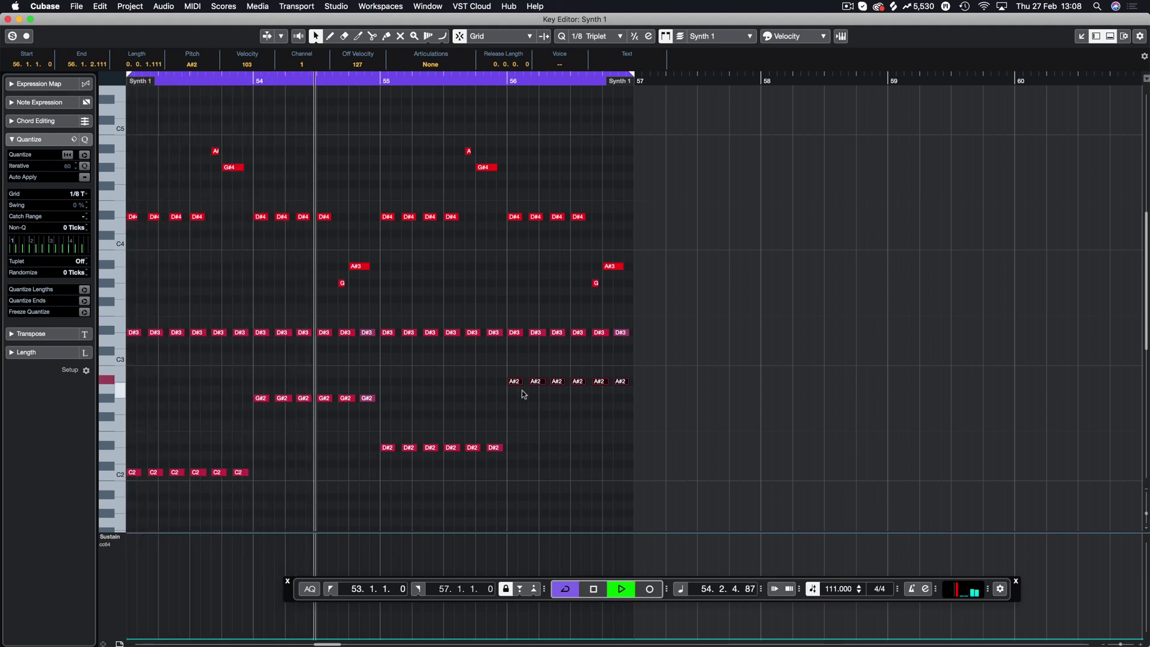
Step: Loop the two Synth 1 parts over bars 53–61, and open them together in the Key Editor
key("Return")
left_click_drag(680, 362, 656, 392)
key("p")
double_click(649, 382)
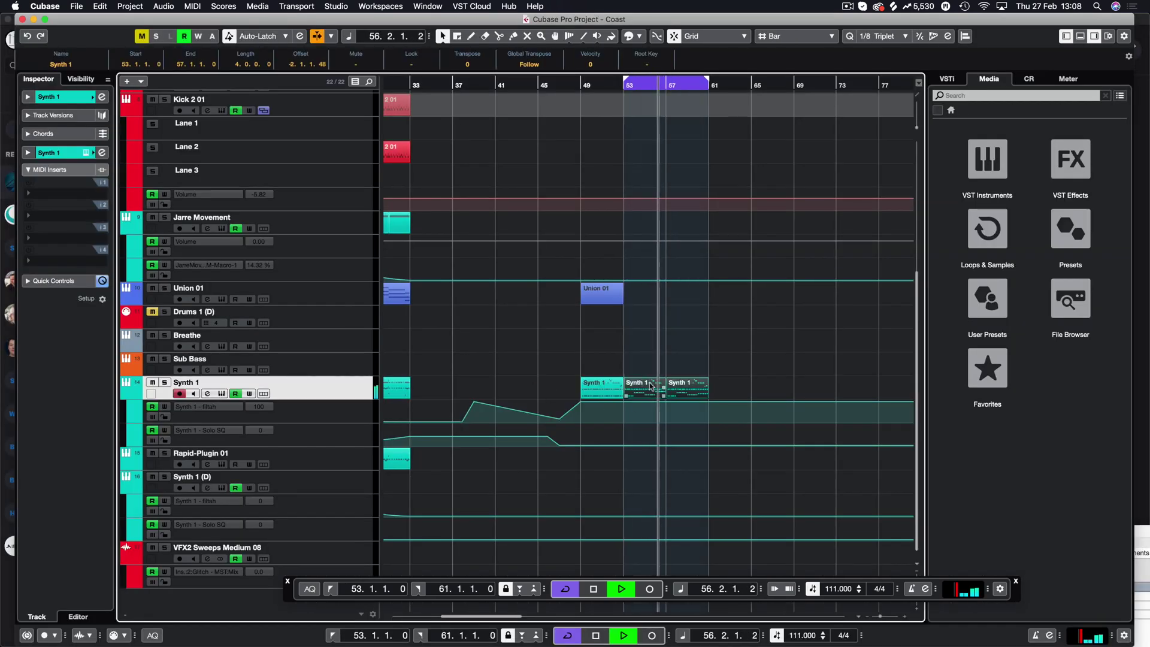
key("g")
key("g")
key("g")
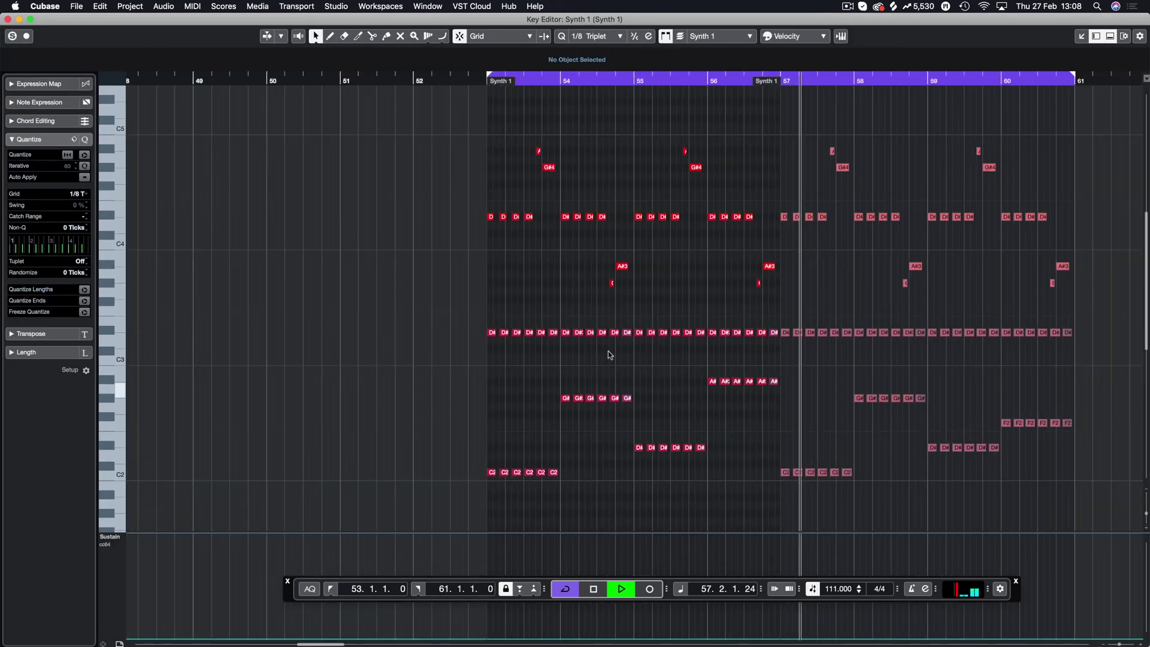
scroll(603, 323, "right", 5)
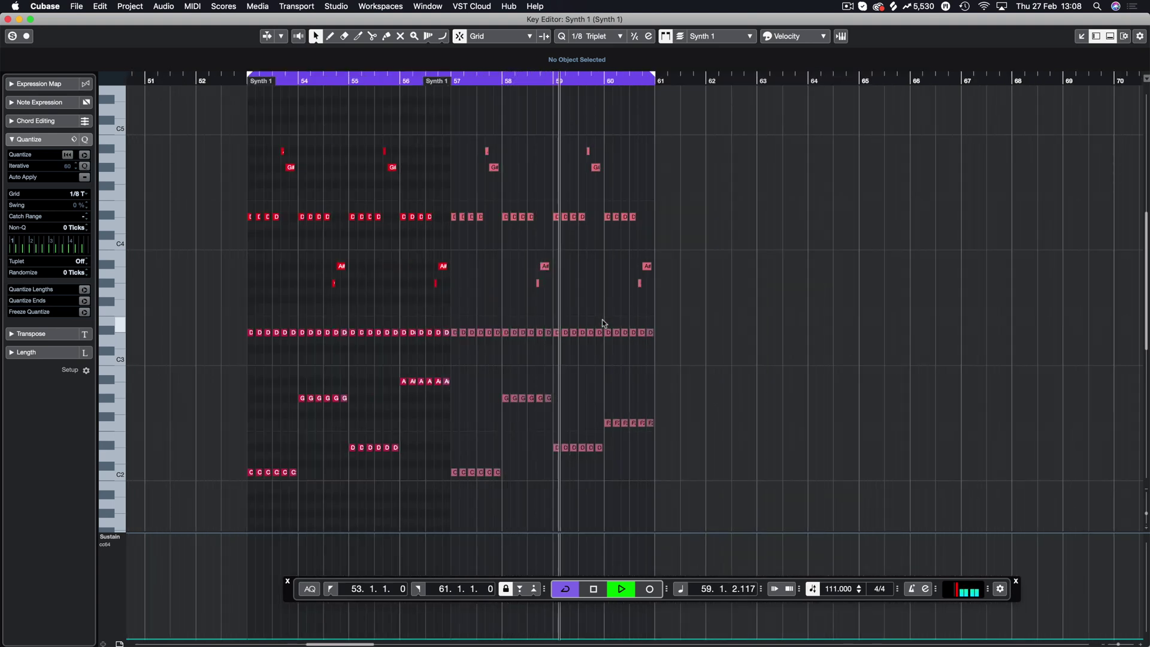
Step: Review the repeated D#3 pulse across both parts during playback, and return to the project arrangement
left_click_drag(687, 328, 245, 335)
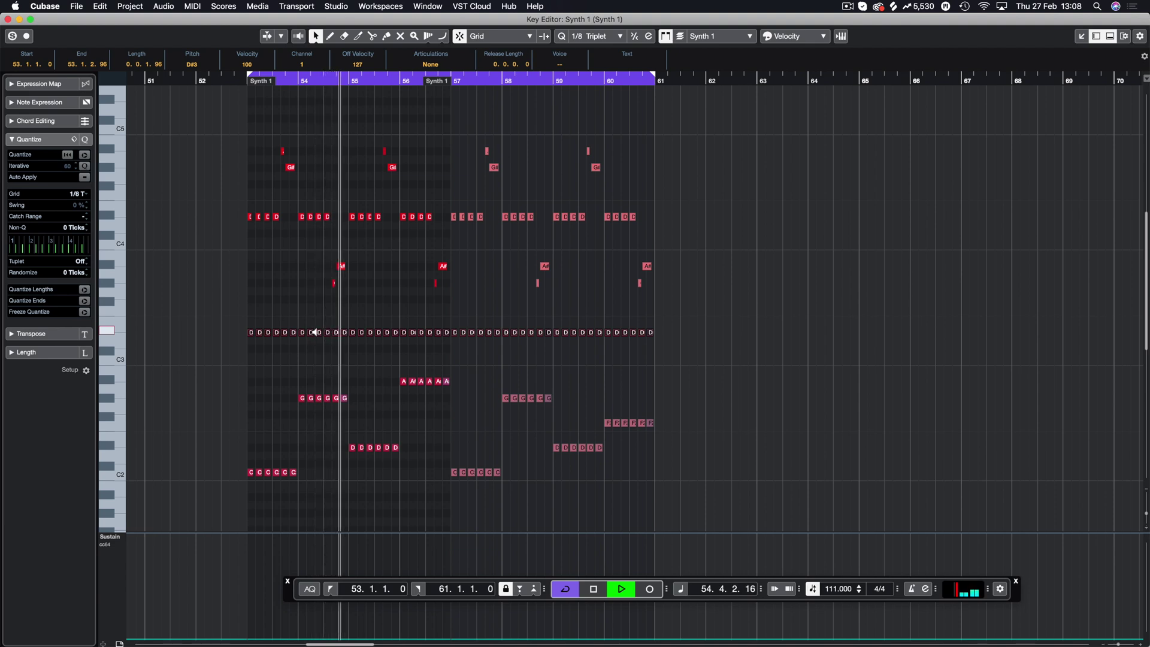
key("space")
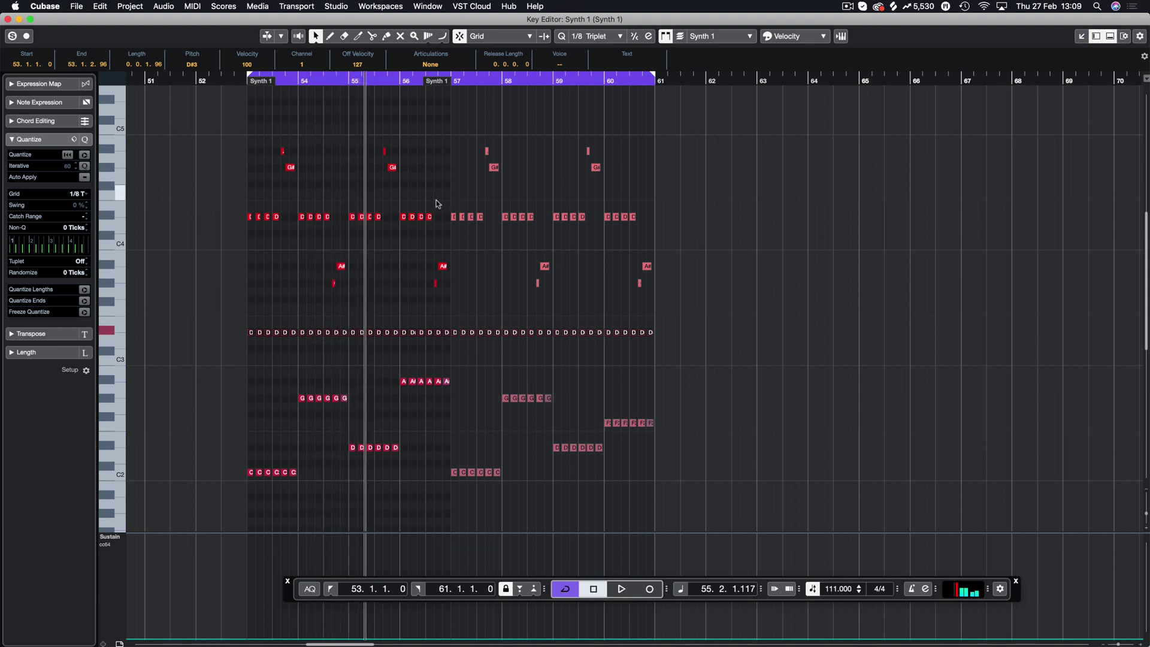
key("Return")
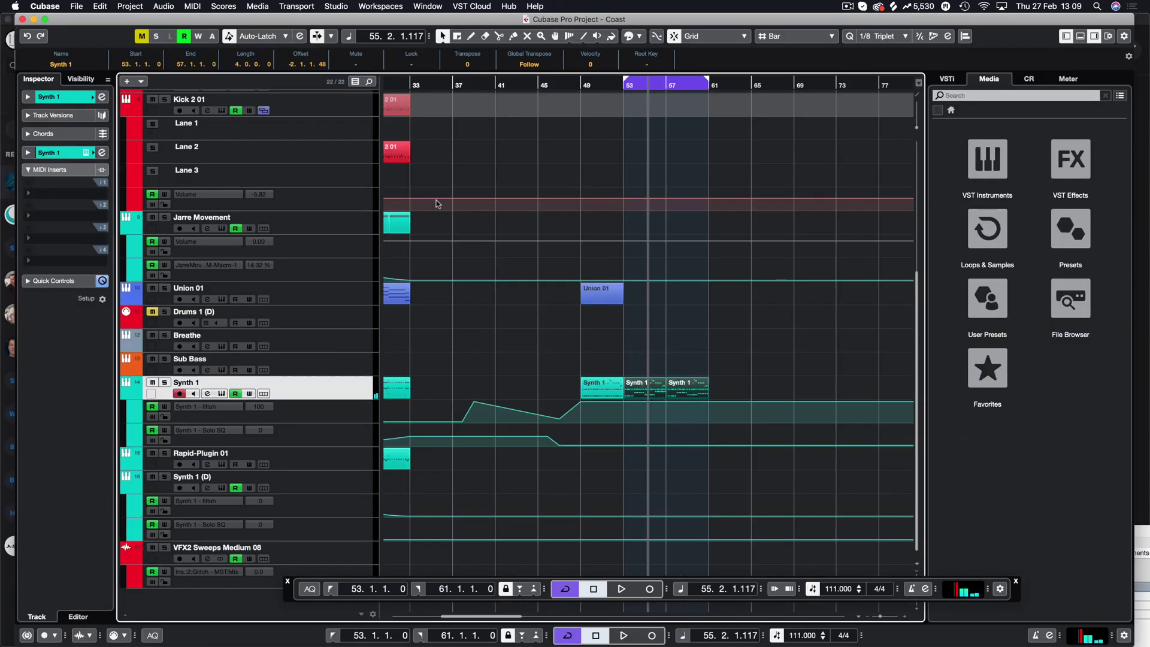
Step: Glue the two Synth 1 parts between bars 53 and 61, and return to the Object Selection tool
left_click(703, 359)
left_click(687, 390)
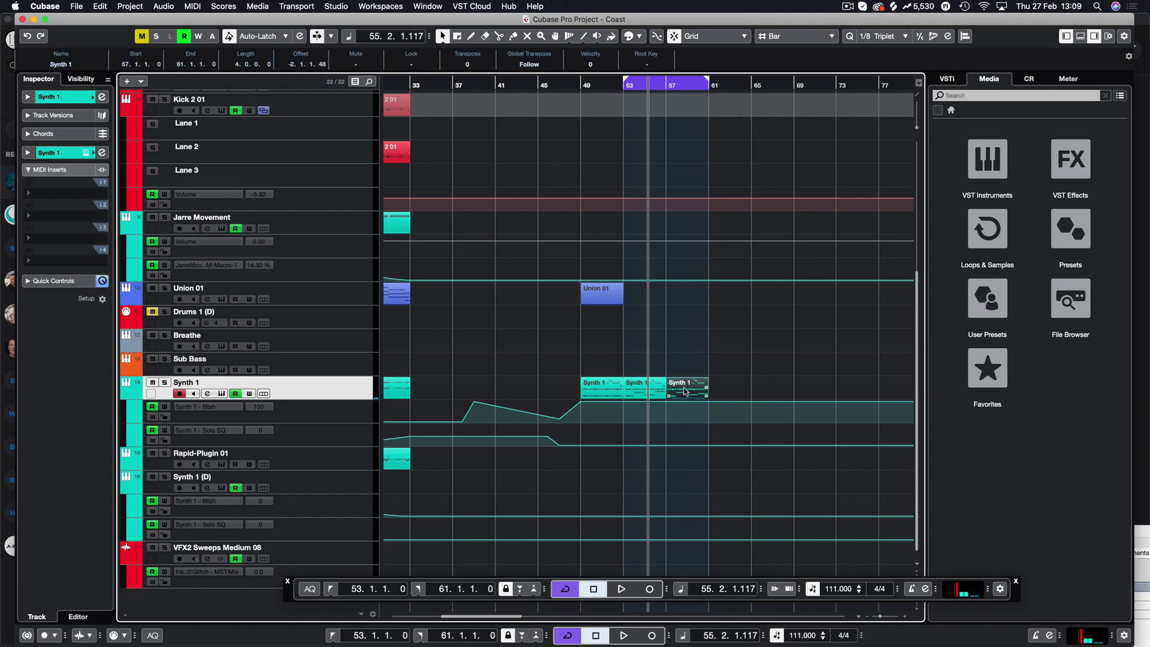
left_click_drag(712, 391, 656, 387)
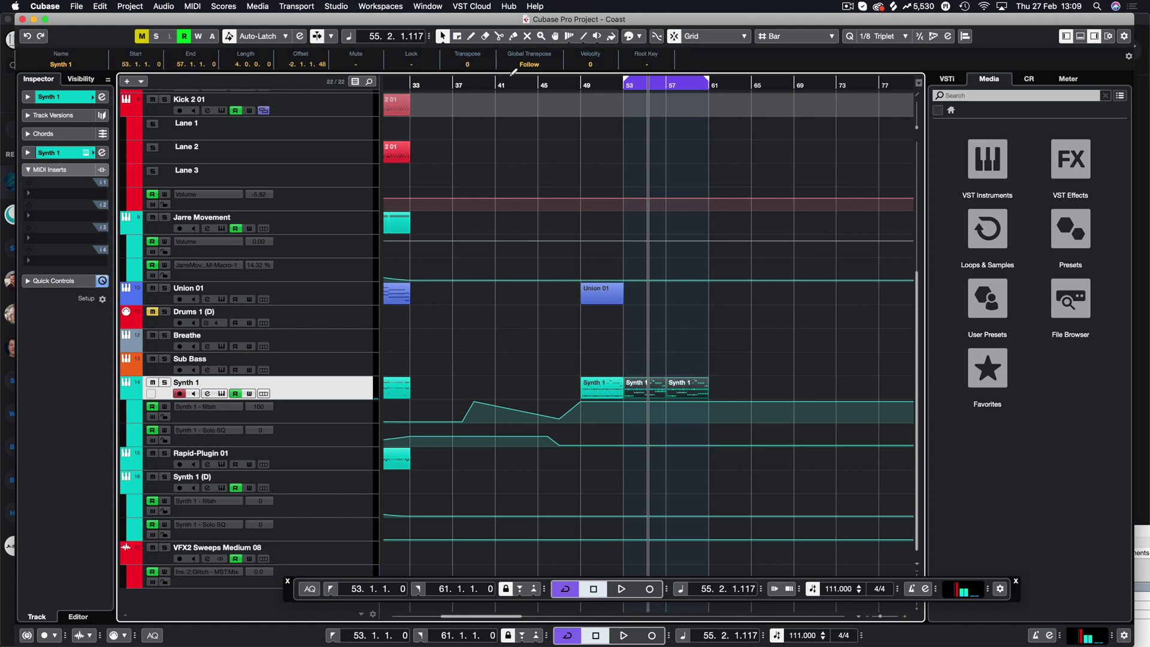
left_click(514, 36)
left_click(648, 387)
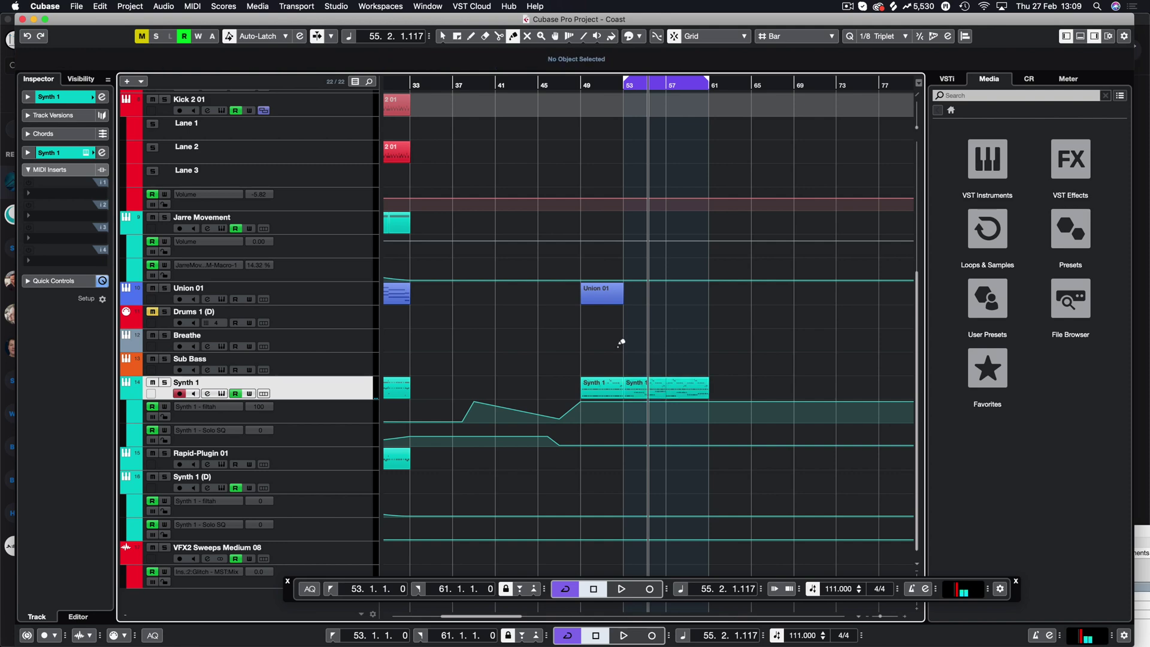
left_click(444, 36)
Step: Duplicate the glued eight-bar Synth 1 part to bar 61, and open the copy in the Key Editor
left_click(667, 383)
key("super+d")
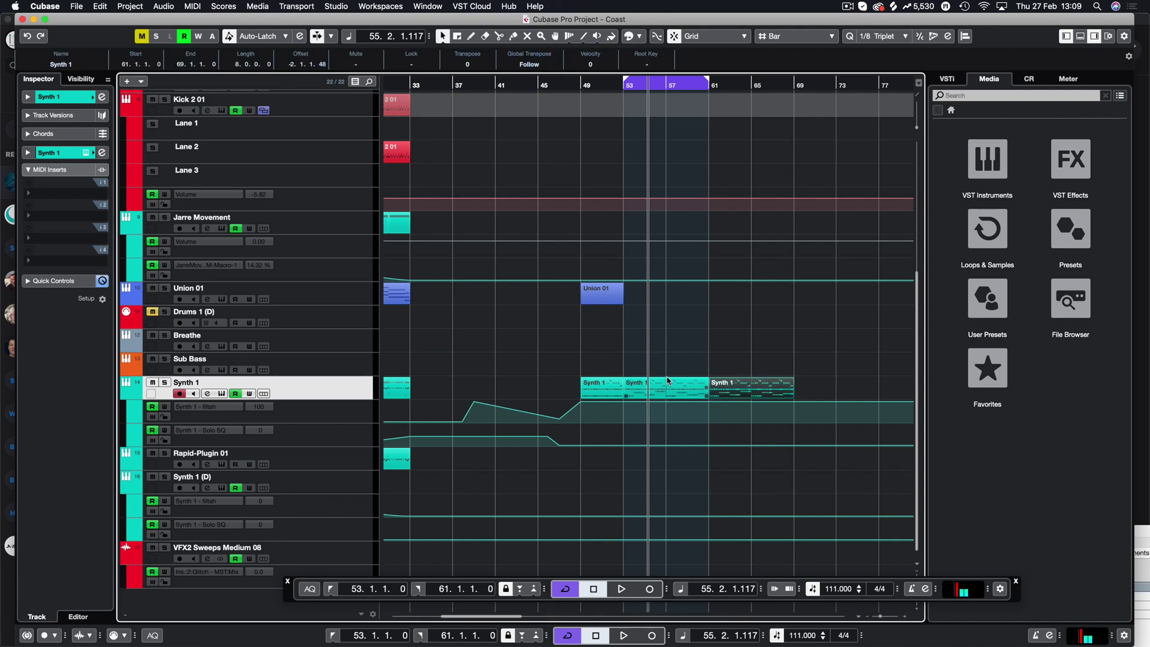
double_click(668, 381)
Step: Delete the melody notes and the D#3 pulse from the bar 61 part, keeping only the bass notes
left_click_drag(575, 107, 225, 308)
key("Delete")
left_click_drag(687, 295, 143, 350)
key("Delete")
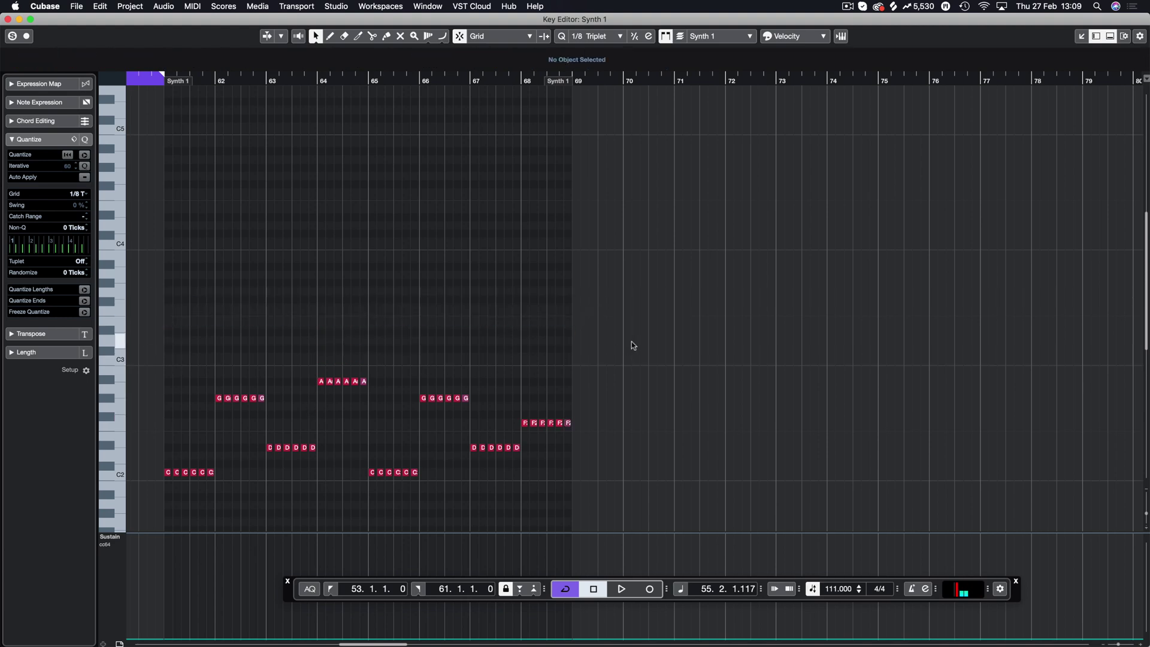
Step: Set the loop range to bars 61–69 with the cursor at bar 61, and reopen the bass-only part in the Key Editor
left_click_drag(634, 346, 156, 489)
key("h")
key("h")
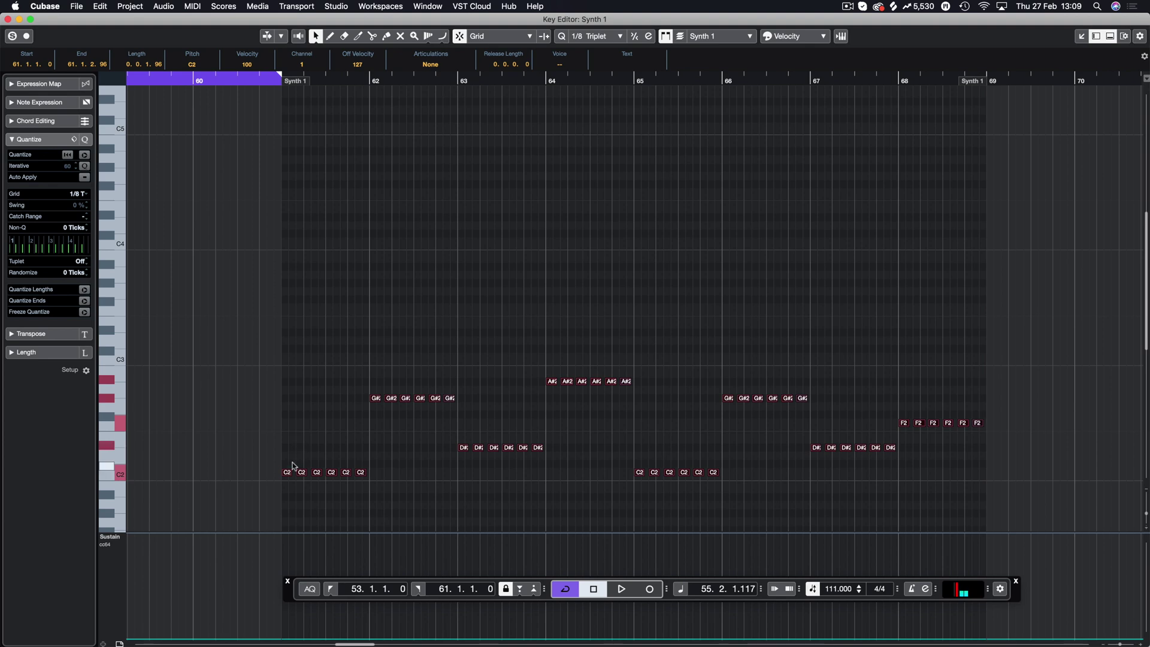
key("Return")
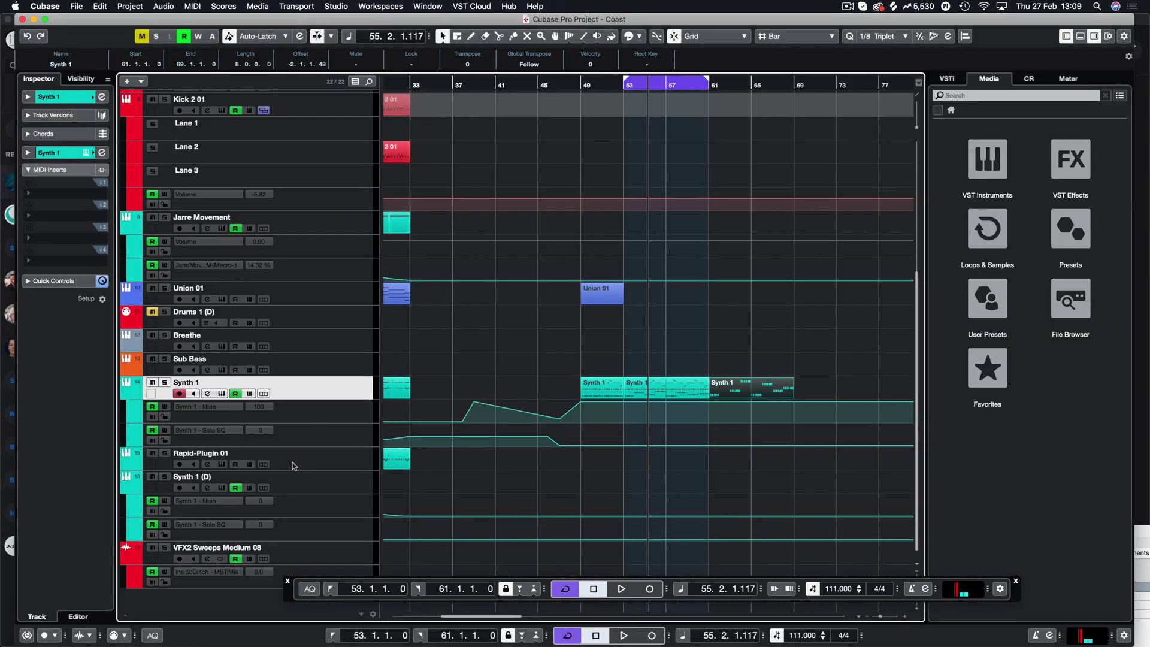
key("p")
key("Return")
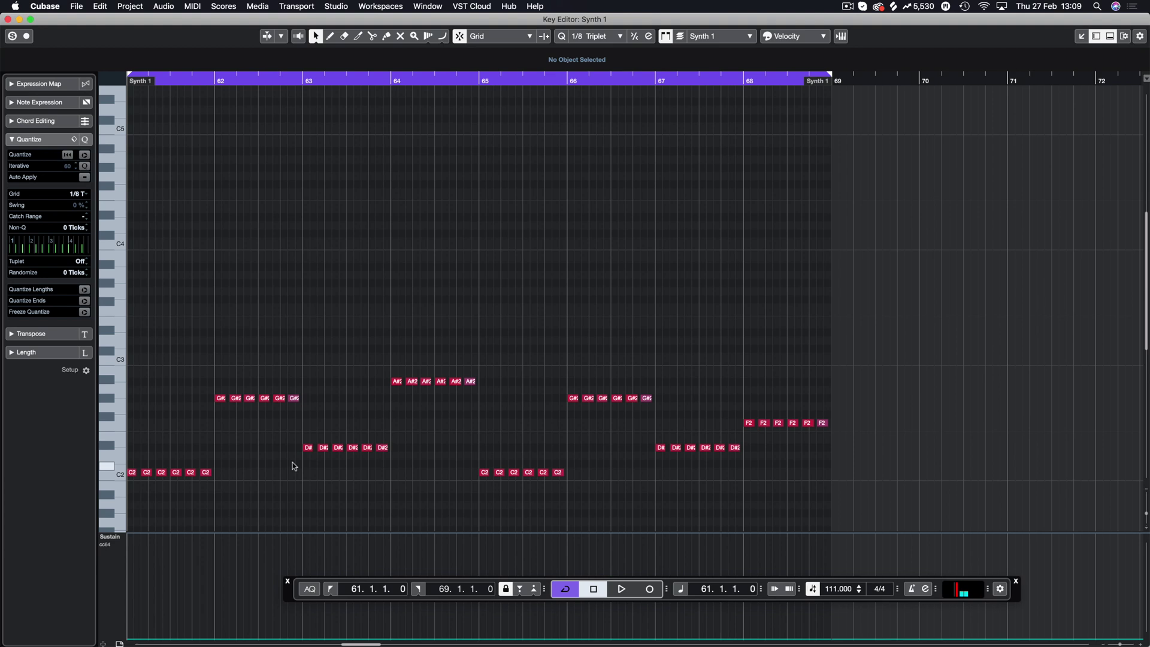
Step: Copy all bass notes in bars 61–69, paste them at bar 61, and transpose the pasted notes up two octaves
key("super+a")
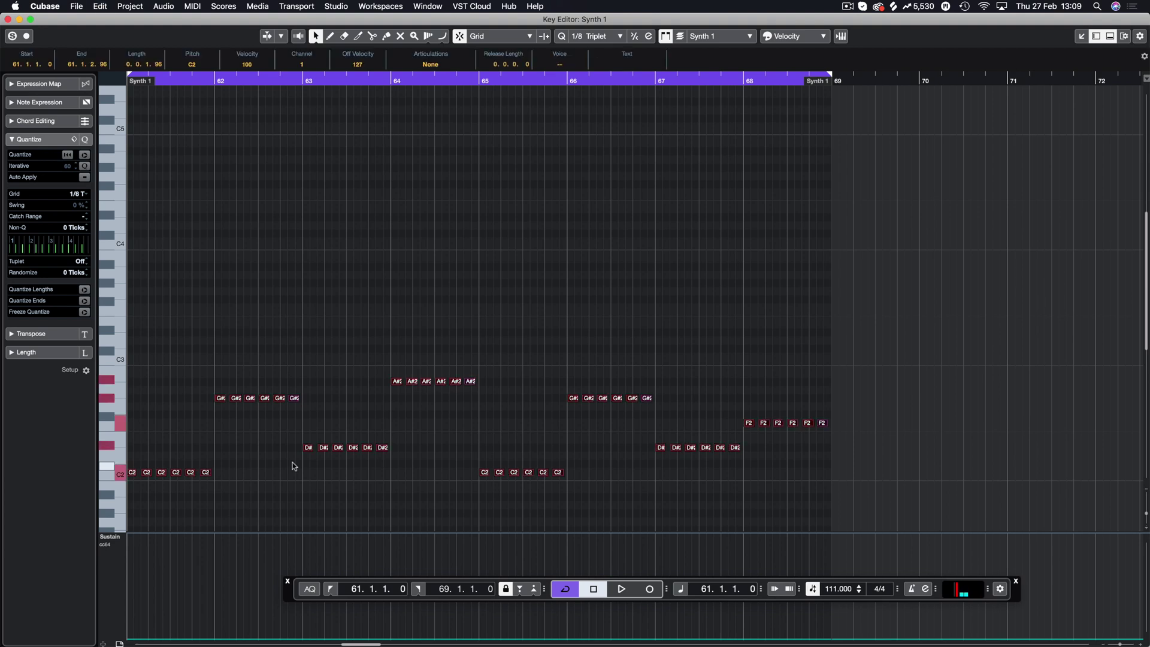
key("super+v")
key("shift+Up")
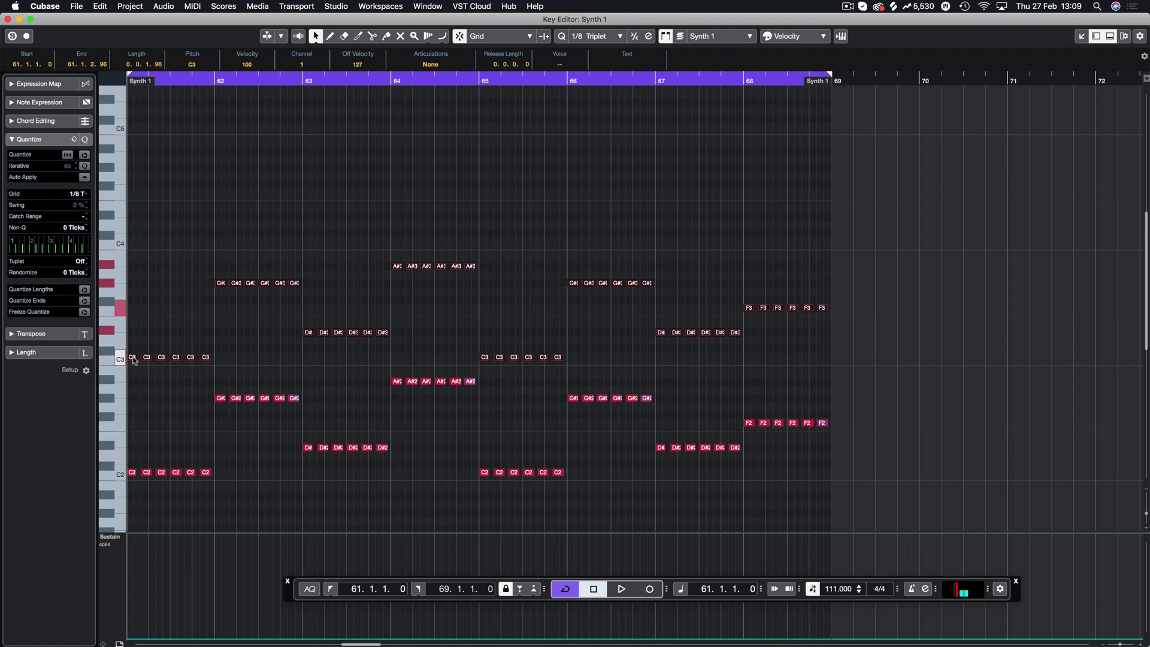
key("shift+Up")
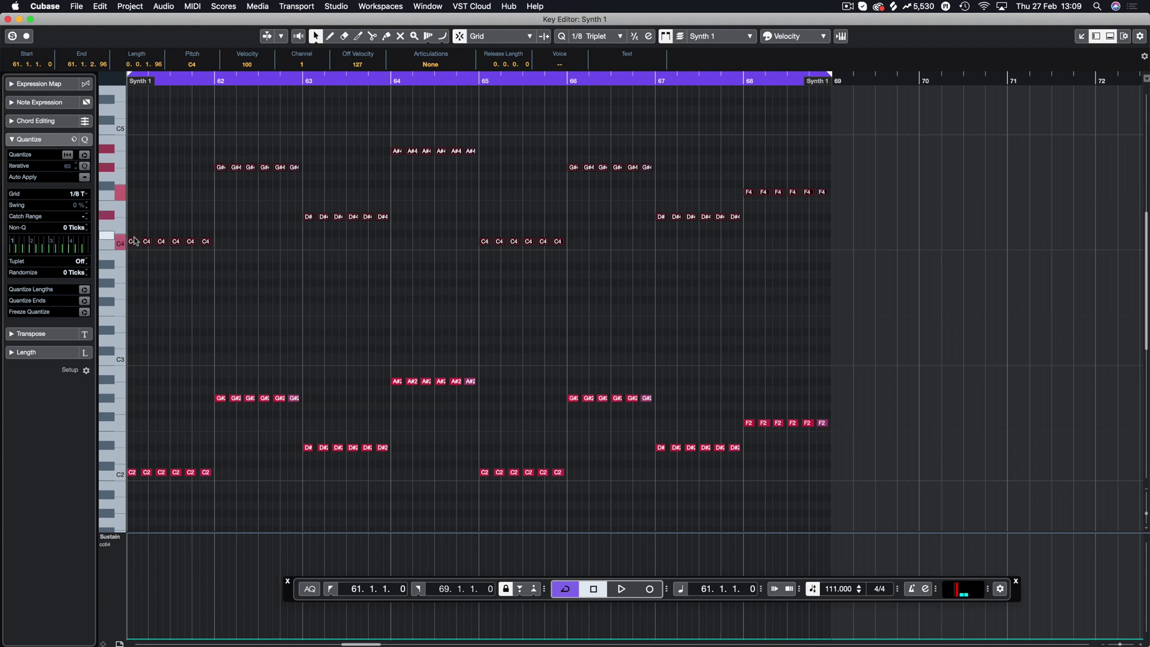
scroll(134, 241, "up", 3)
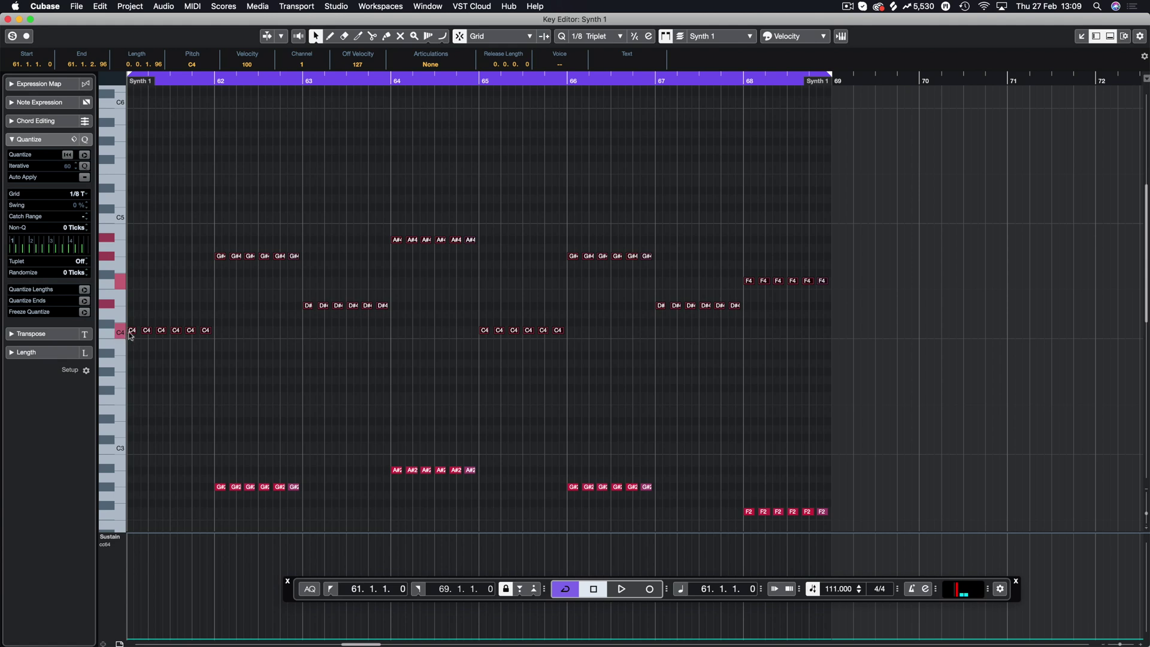
Step: Duplicate the upper note layer in bars 61–69 three semitones higher, so the copy starts on D#4
left_click_drag(130, 333, 229, 312)
left_click(229, 311)
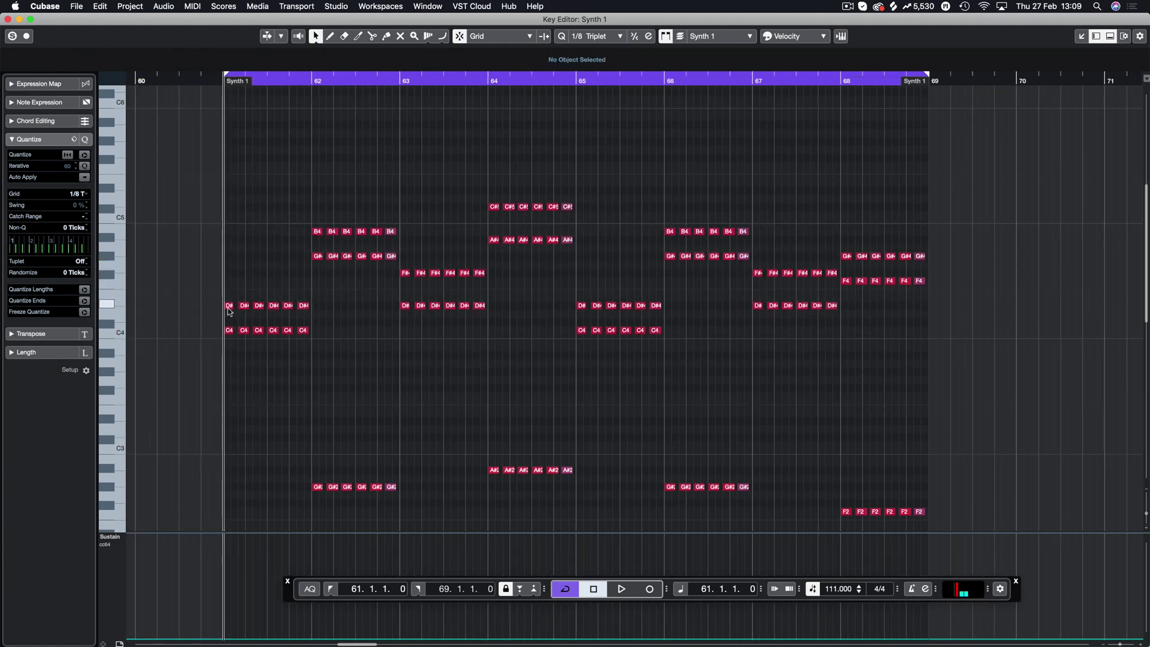
left_click_drag(329, 309, 173, 301)
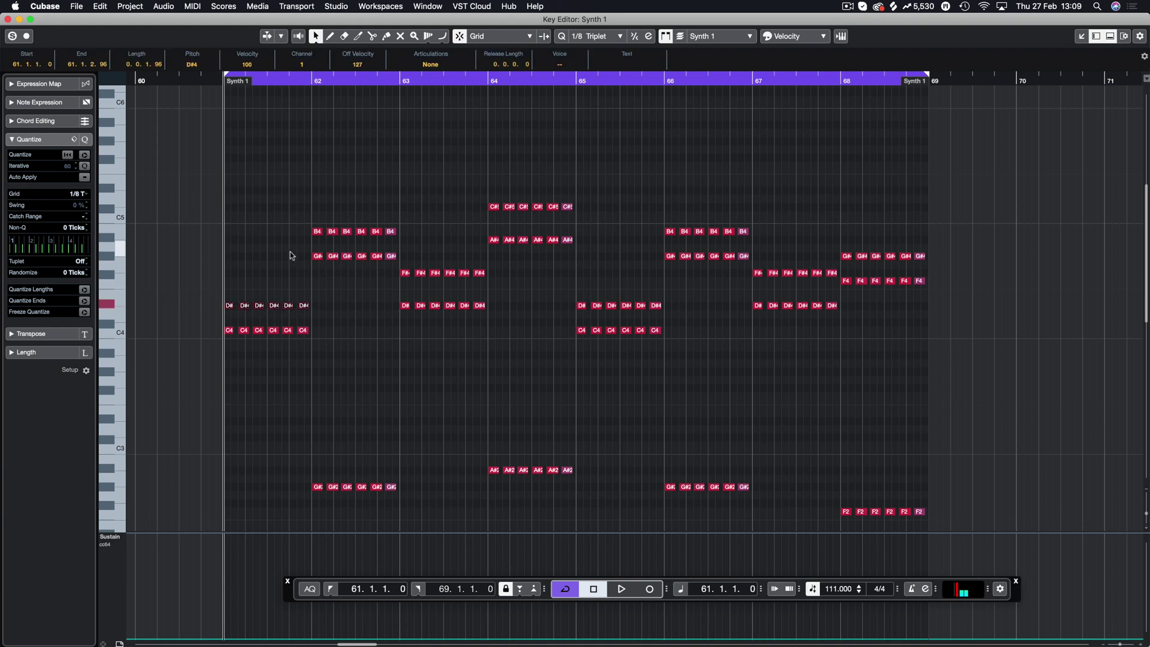
Step: Transpose the top harmony notes in bar 62 to C5
left_click_drag(292, 253, 411, 261)
left_click_drag(421, 226, 306, 234)
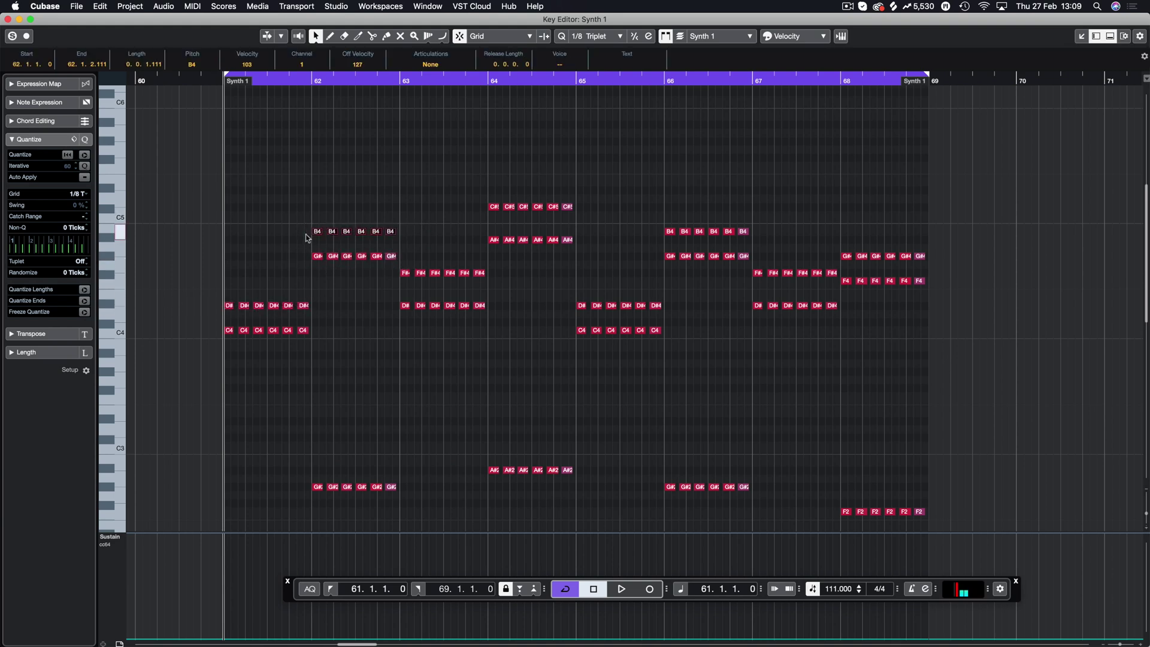
key("Down")
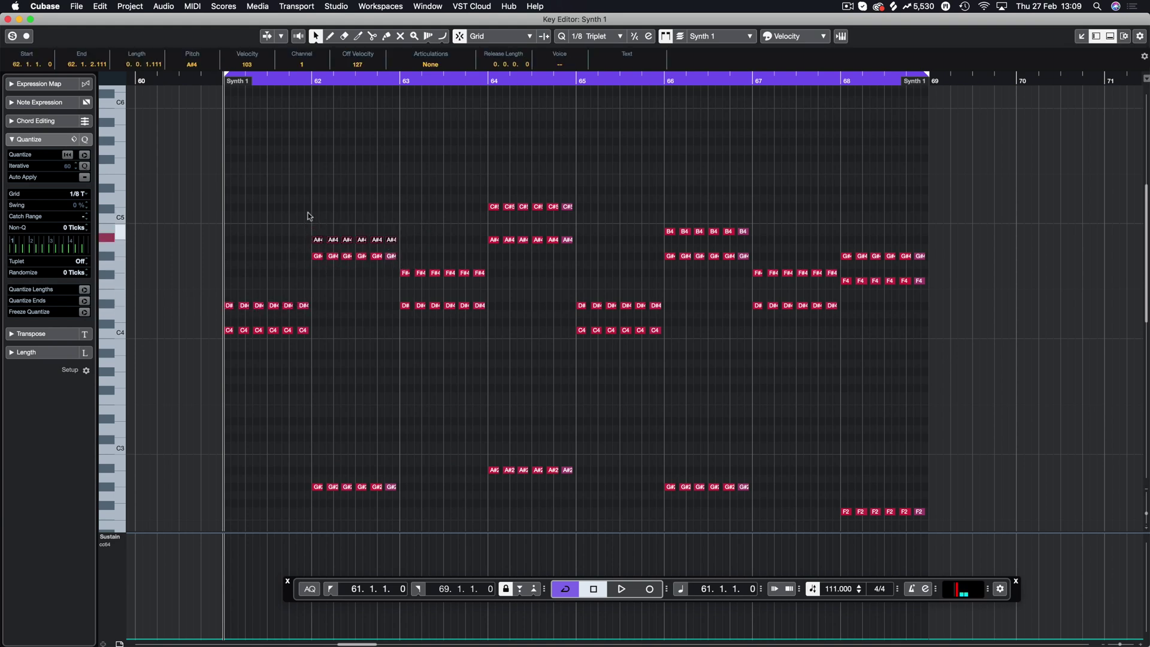
key("Up")
key("Up")
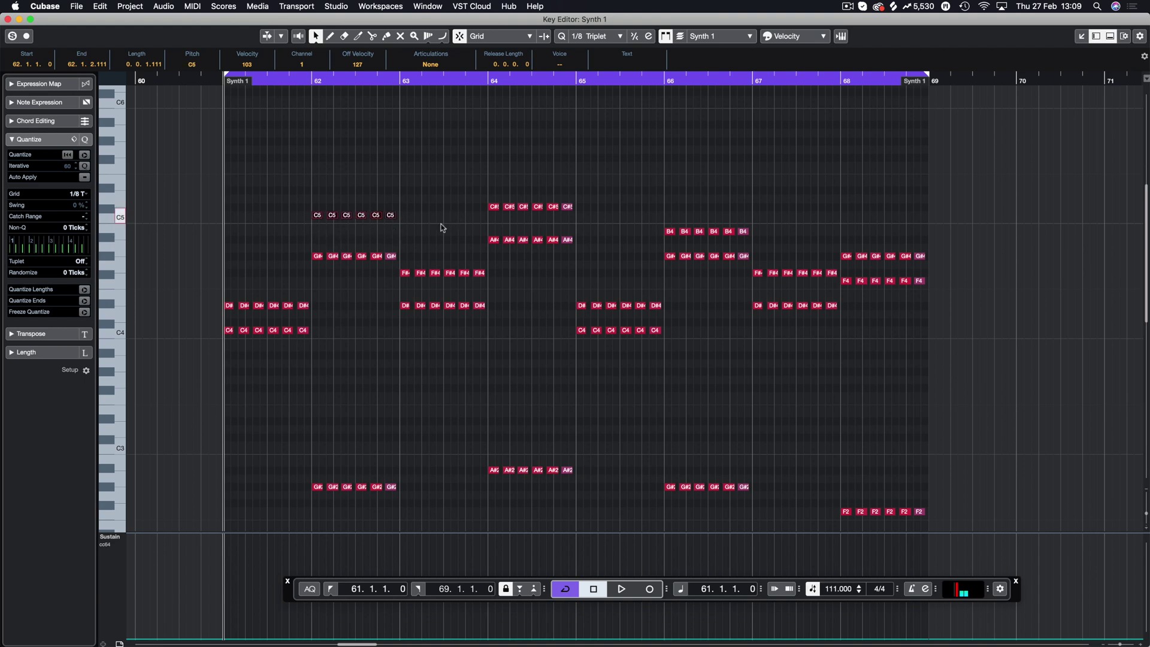
Step: Raise the top harmony notes to G4 in bar 63 and D5 in bar 64, and audition the loop
left_click_drag(527, 269, 392, 282)
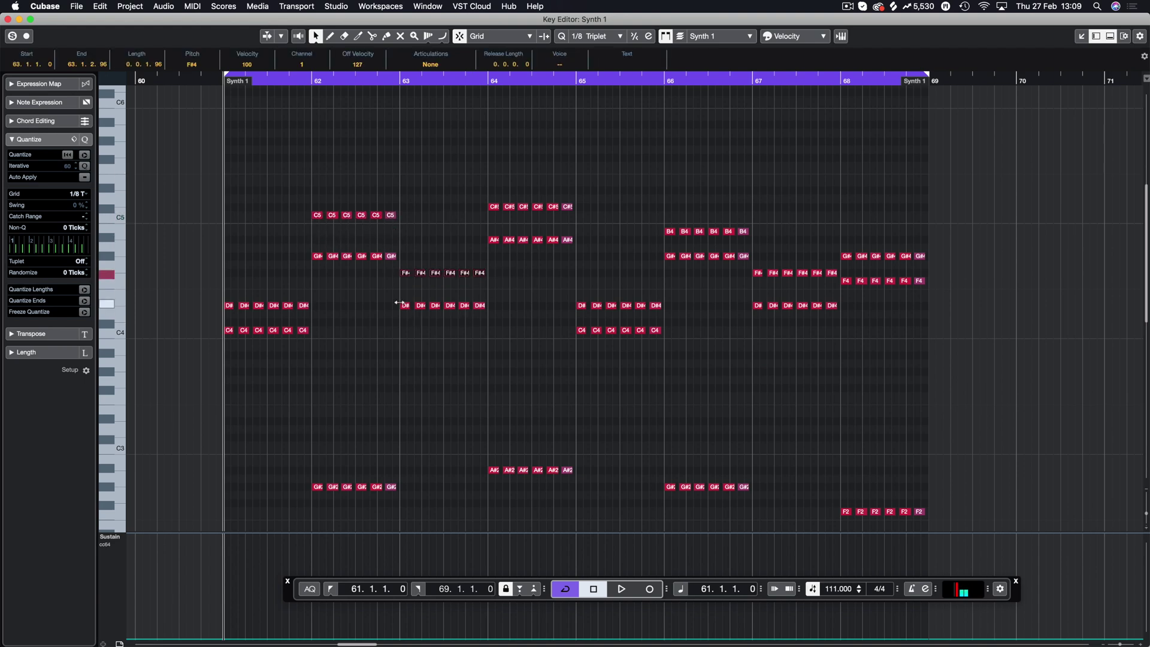
key("Up")
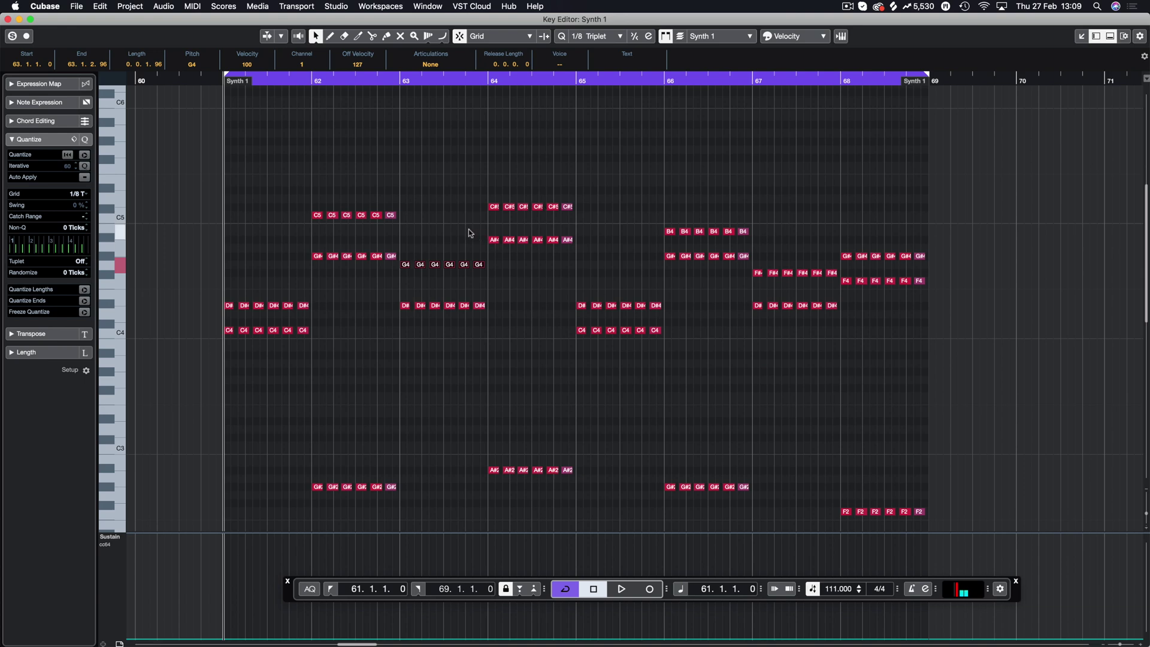
left_click_drag(623, 201, 487, 209)
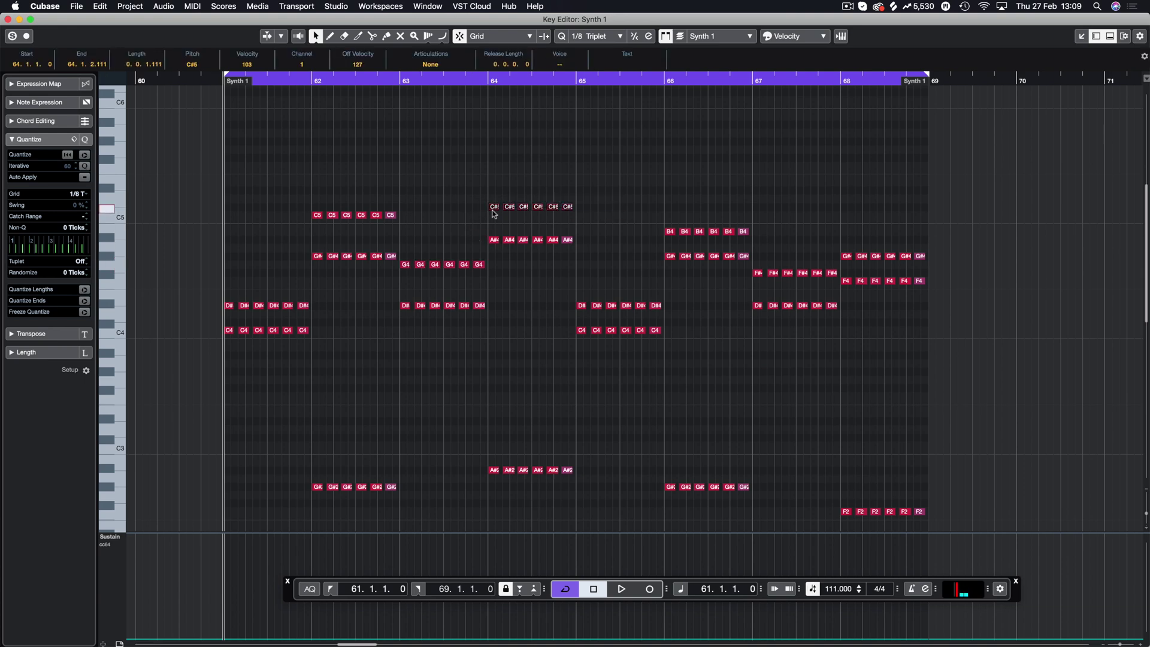
key("Up")
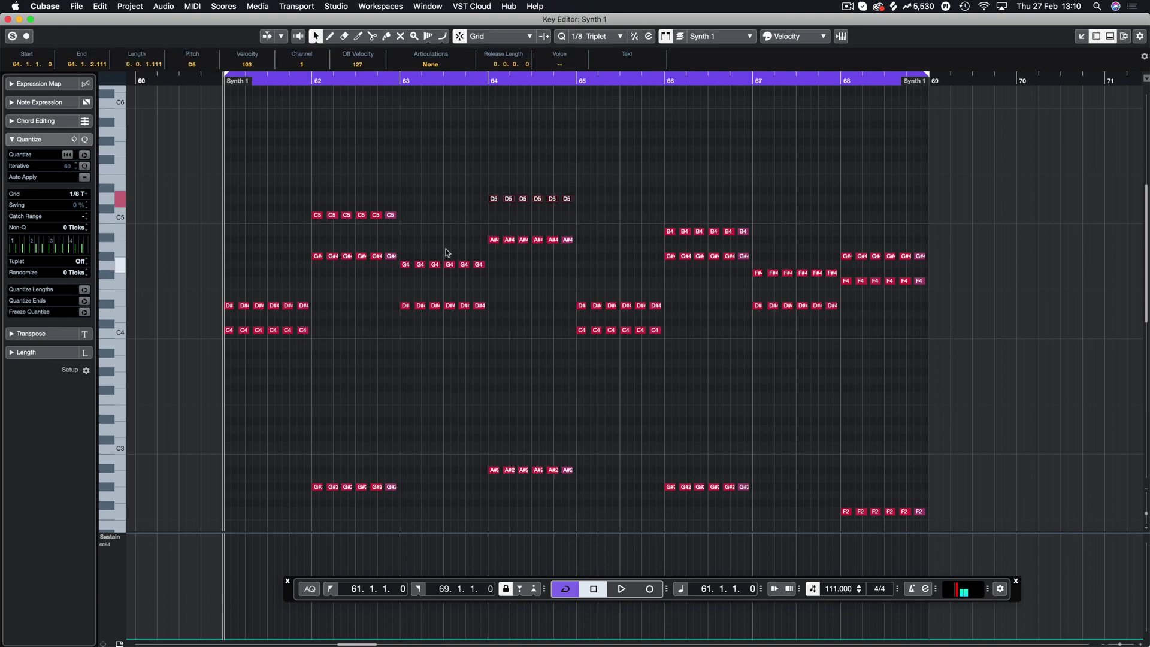
key("space")
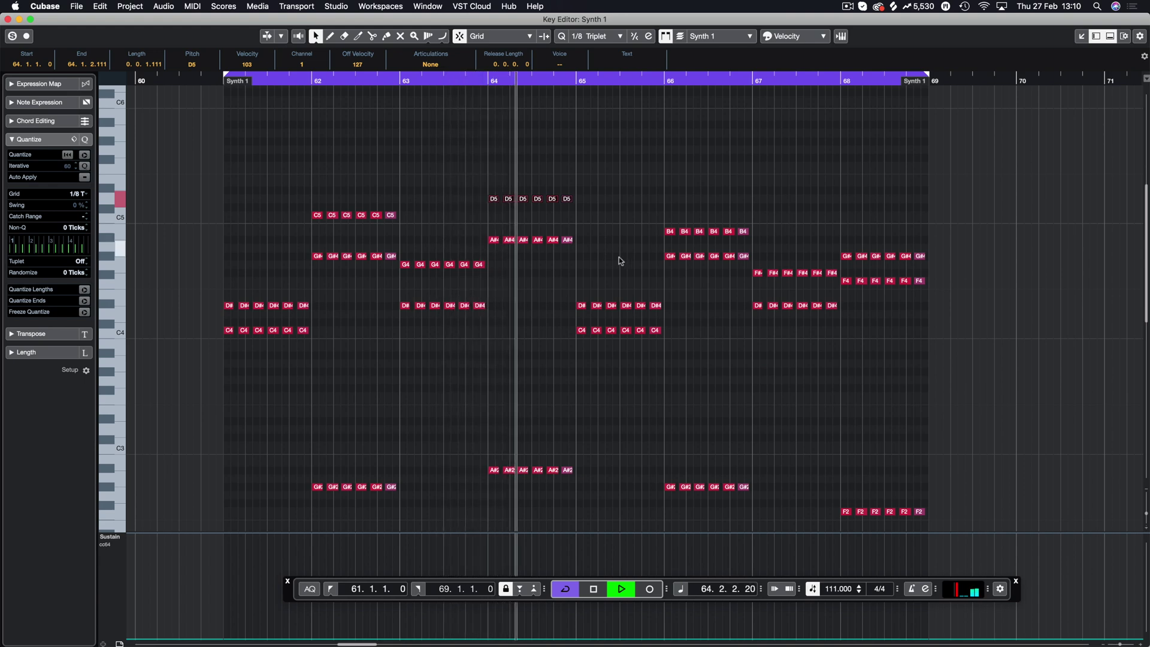
key("space")
Step: Raise the top harmony notes to C5 in bar 66 and G4 in bar 67, and play the loop from bar 61
left_click_drag(783, 218, 663, 238)
key("Up")
left_click_drag(832, 264, 757, 291)
key("Up")
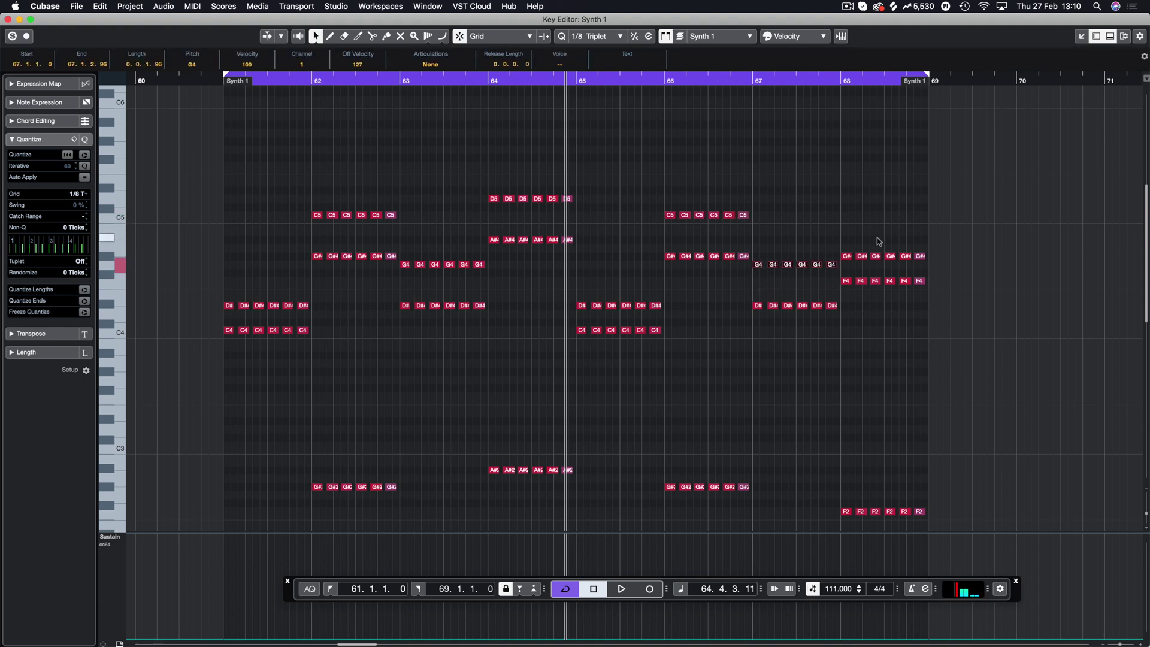
left_click_drag(955, 245, 847, 267)
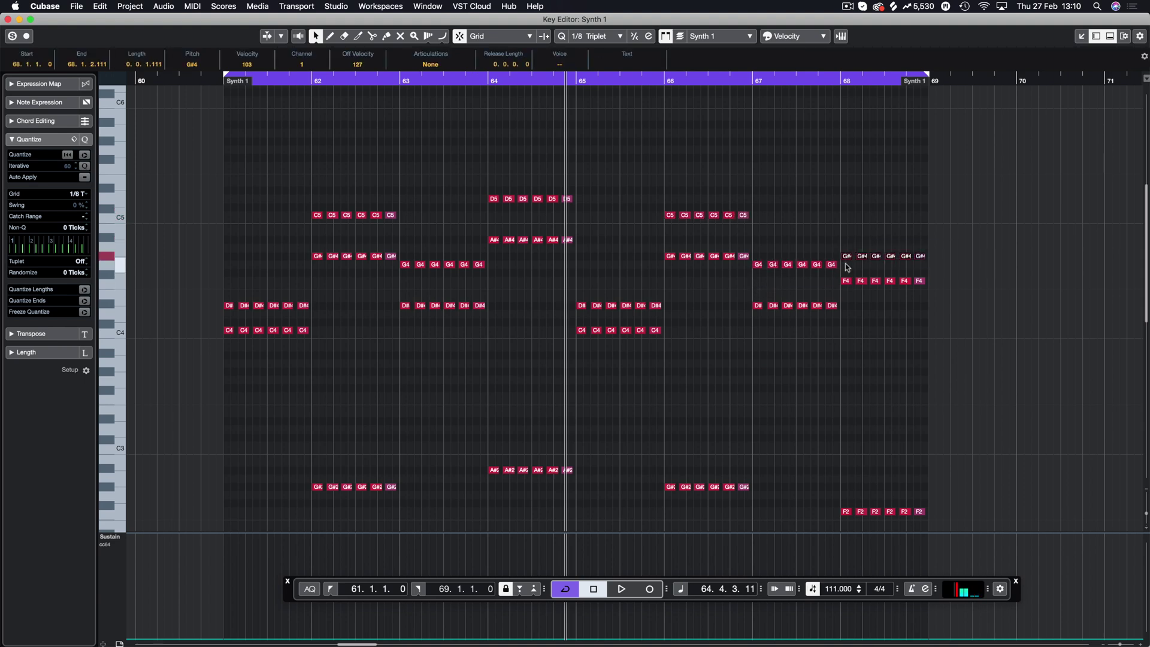
left_click(892, 193)
key("space")
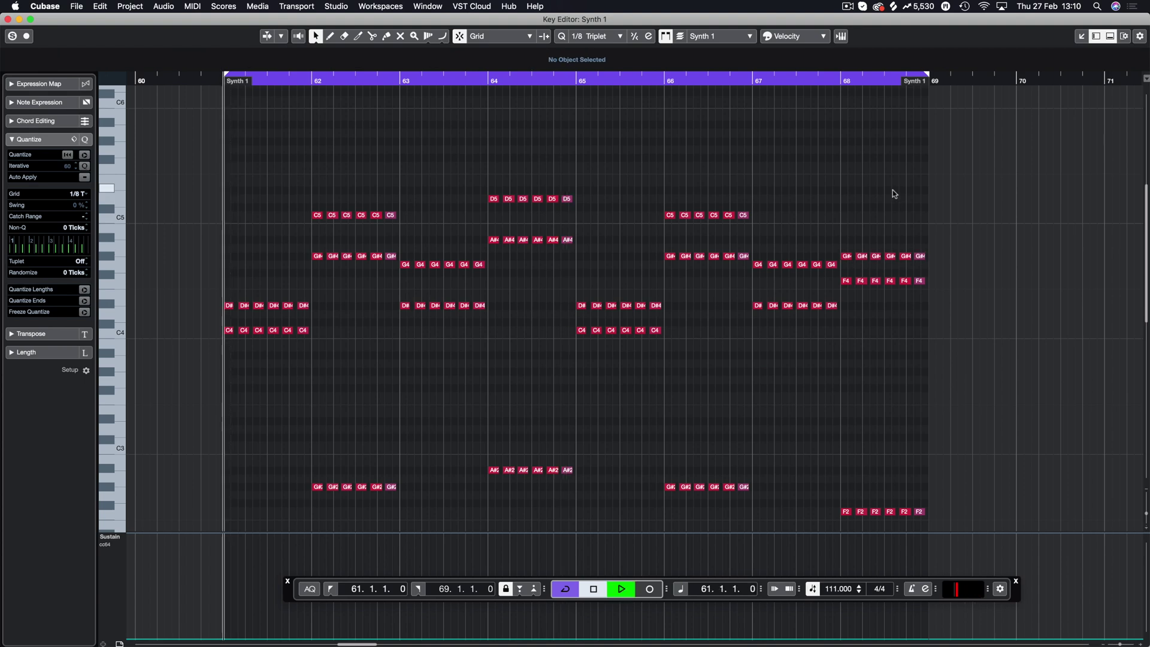
Step: Transpose both upper harmony layers across bars 61–69 down one octave and audition the loop
left_click_drag(1042, 165, 185, 341)
key("shift+Down")
key("space")
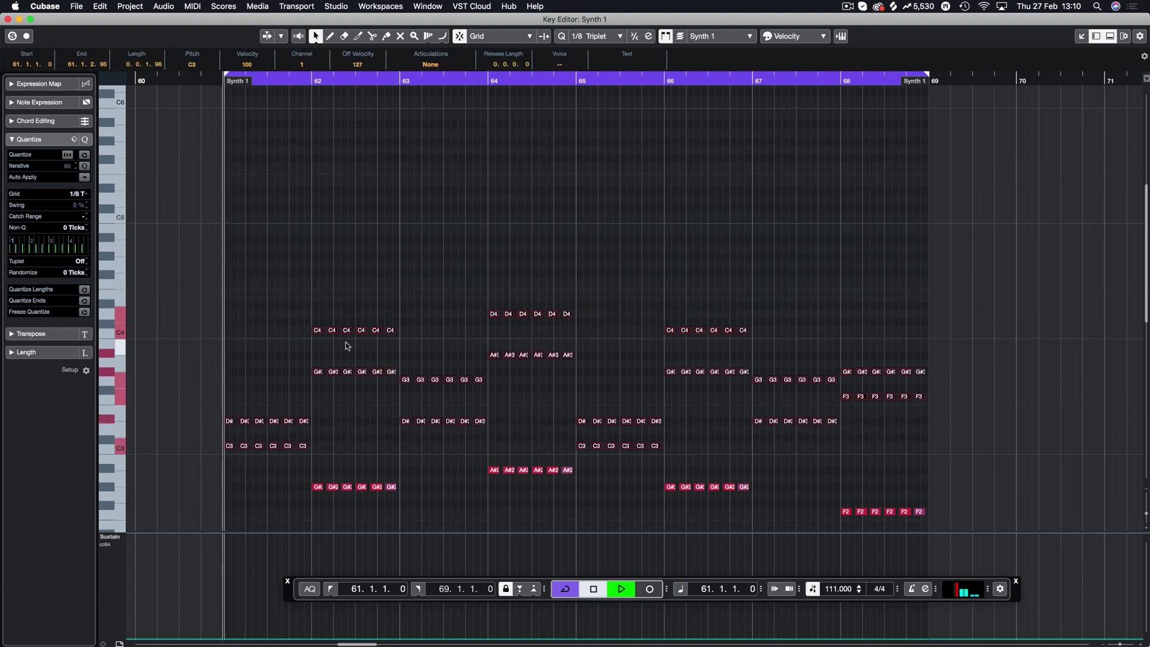
left_click(422, 285)
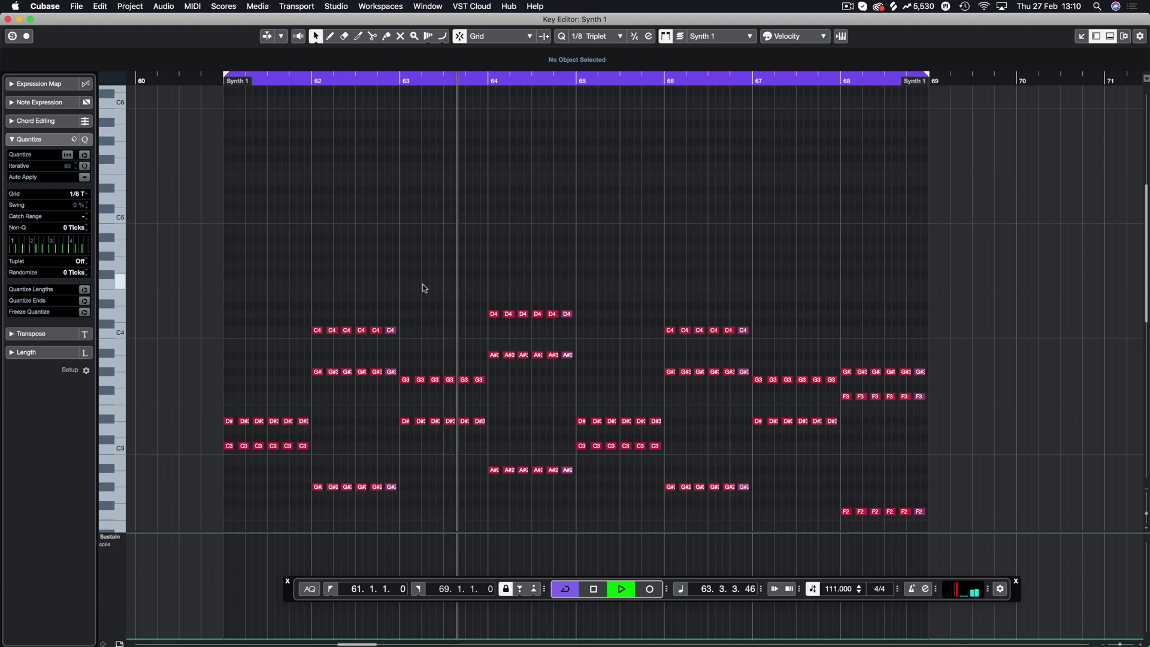
scroll(423, 285, "down", 3)
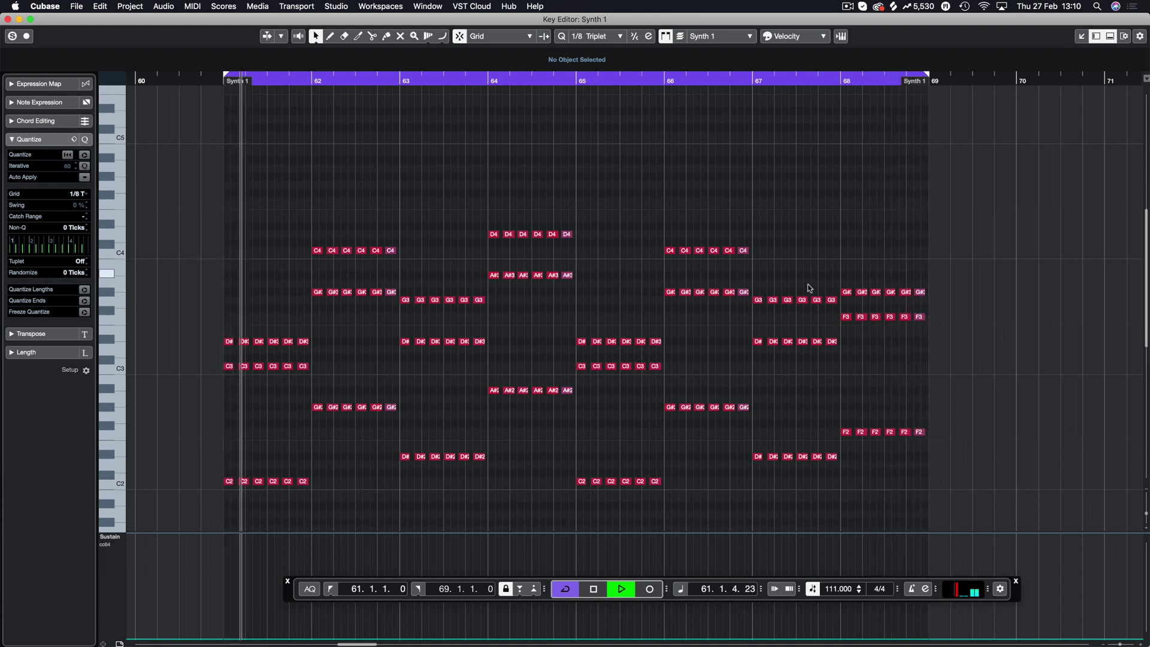
key("space")
Step: Try layering a G#4 copy of the G#3 notes in bar 68 during playback
left_click_drag(1001, 282, 848, 178)
left_click(788, 100)
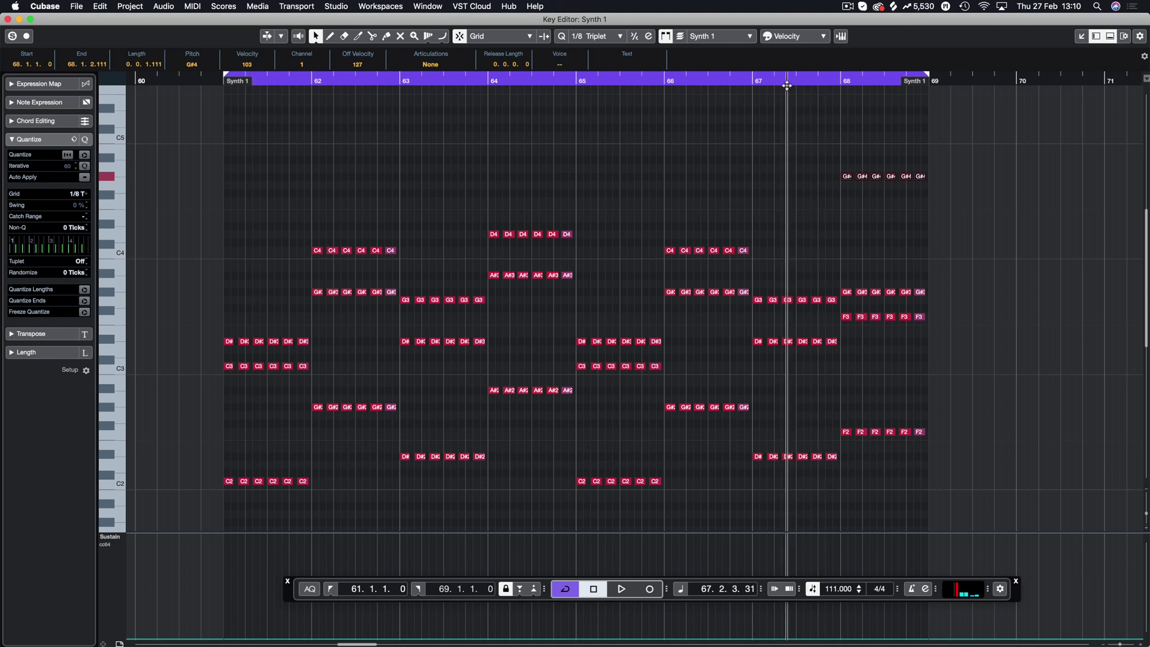
key("space")
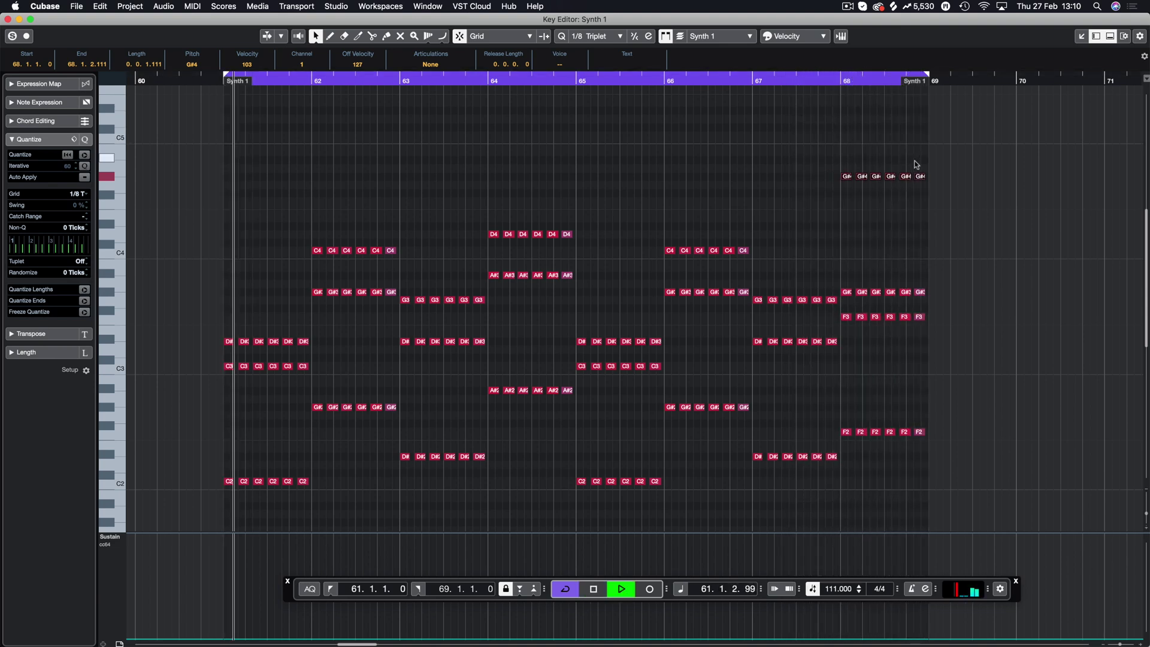
key("Delete")
key("space")
Step: Copy the melody notes above the D#3 pulse from the Synth 1 part at bar 53
key("Return")
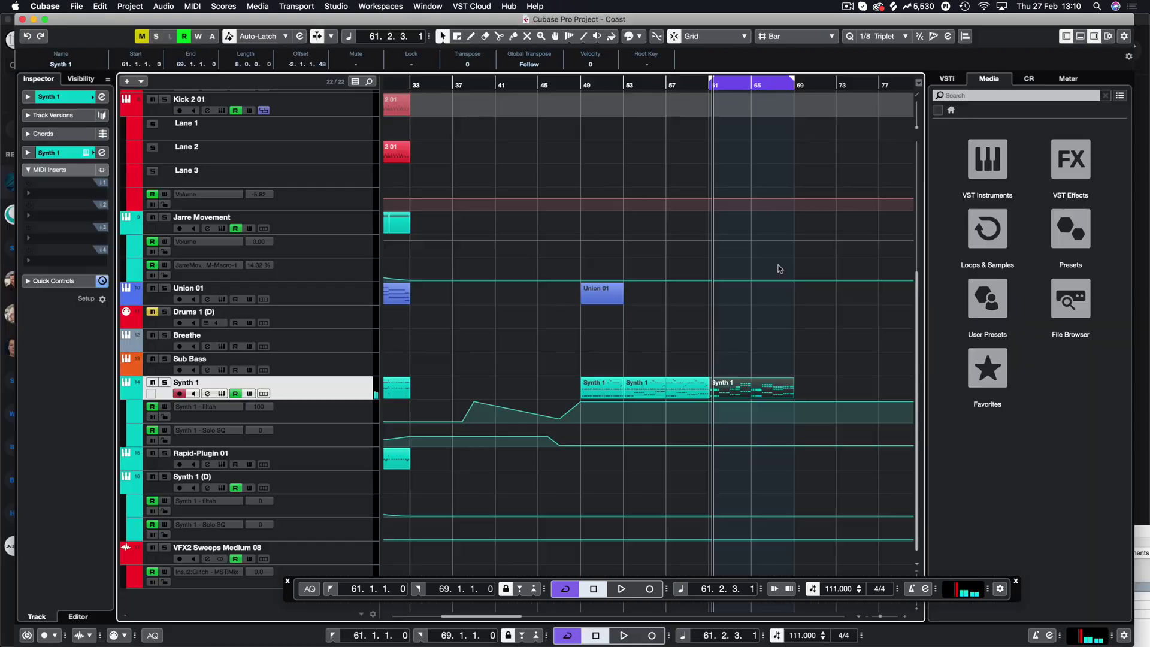
double_click(654, 387)
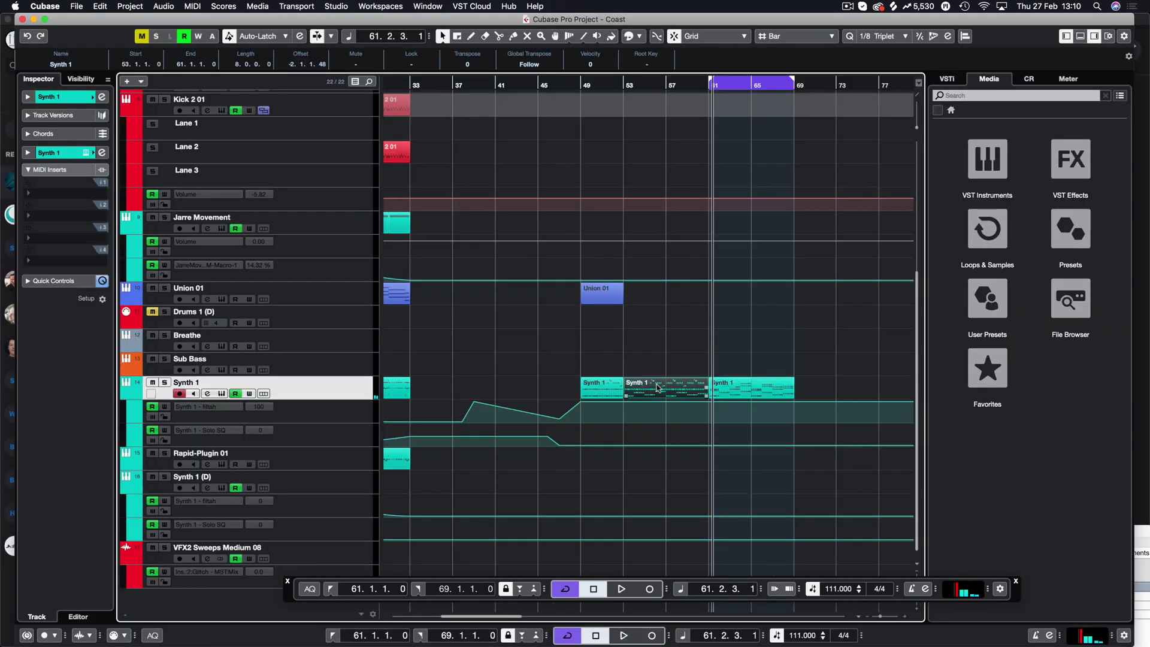
left_click_drag(843, 134, 266, 285)
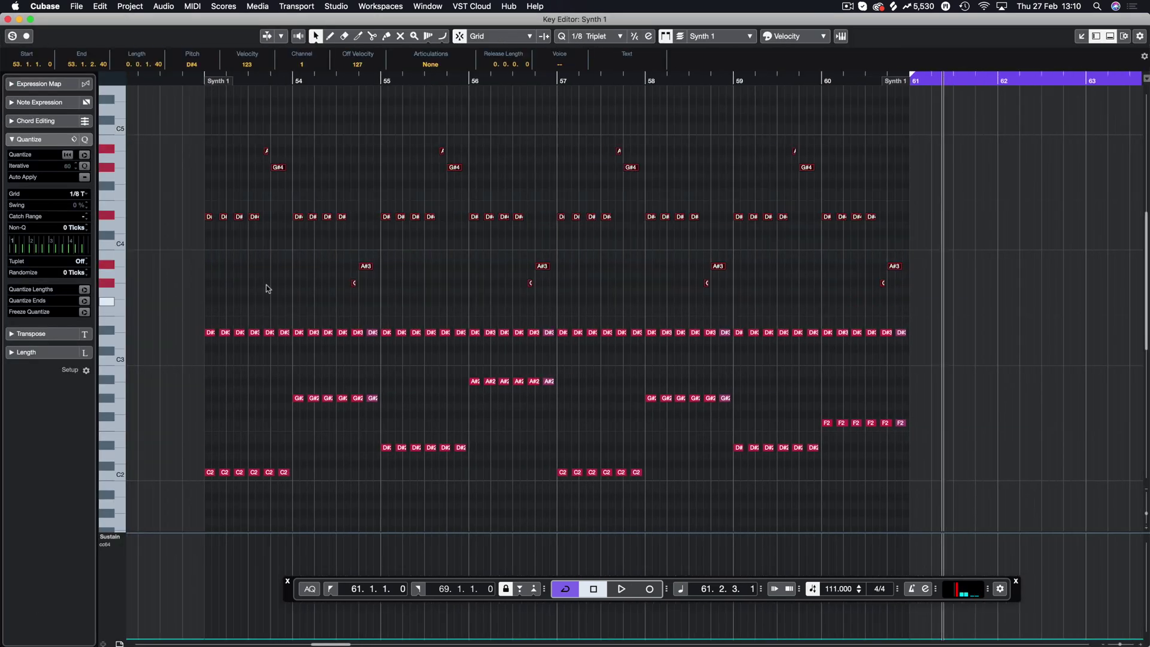
key("Return")
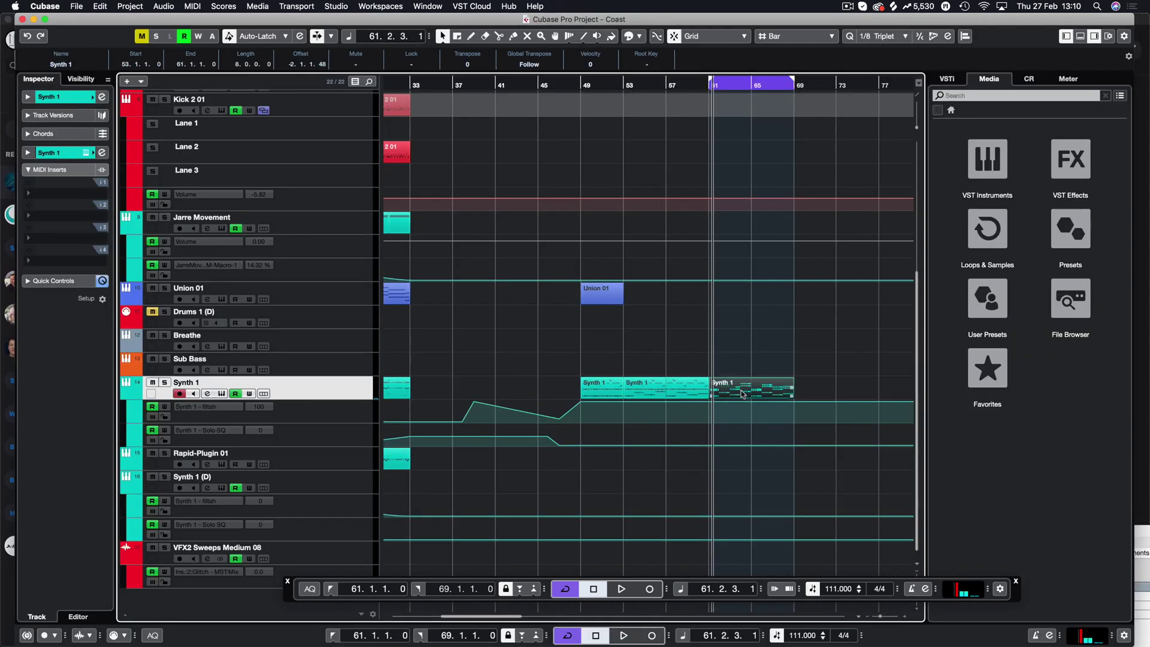
Step: Paste the melody into the Synth 1 part at bar 61, transpose it up one octave, and audition the loop
key("l")
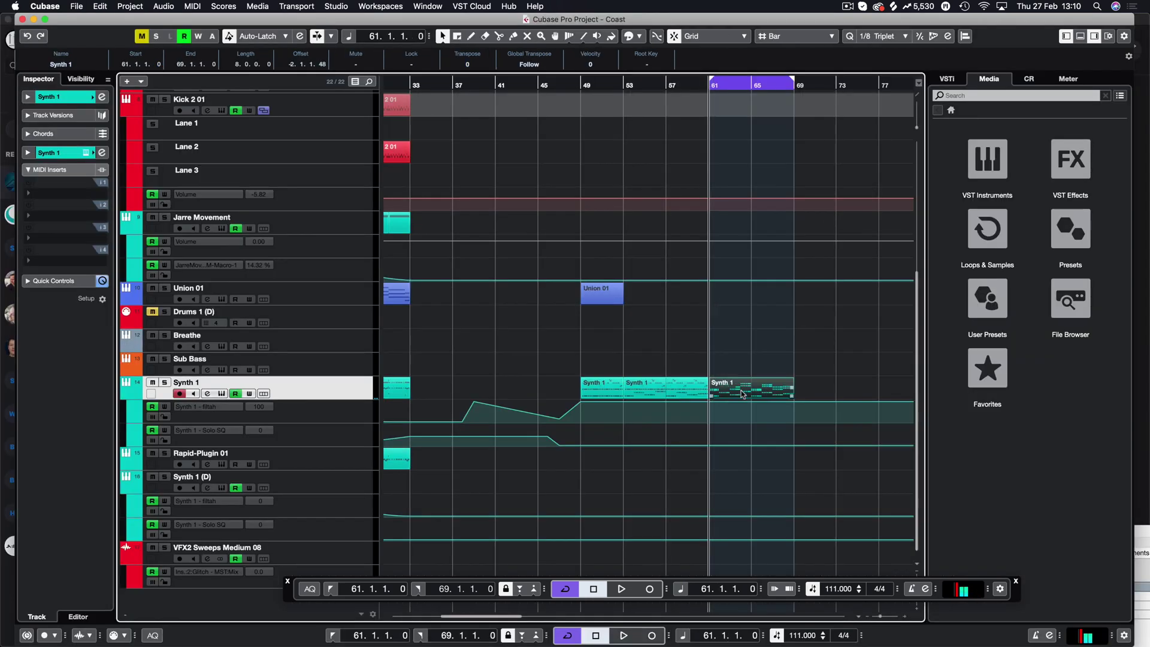
double_click(742, 393)
key("super+v")
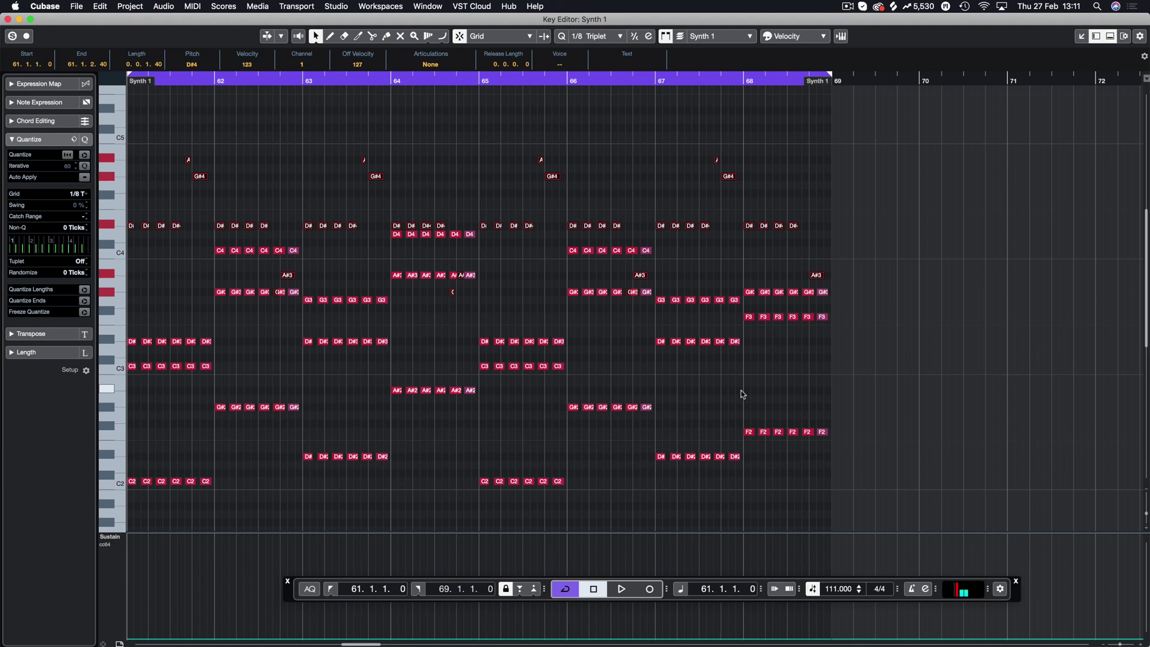
key("shift+Up")
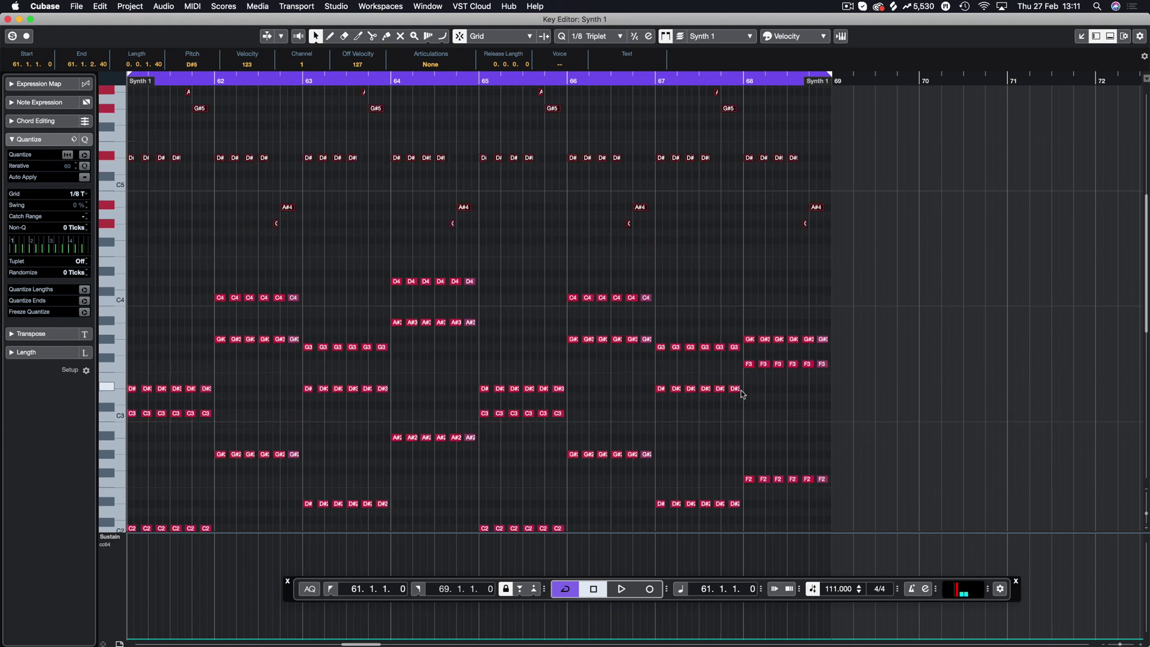
key("space")
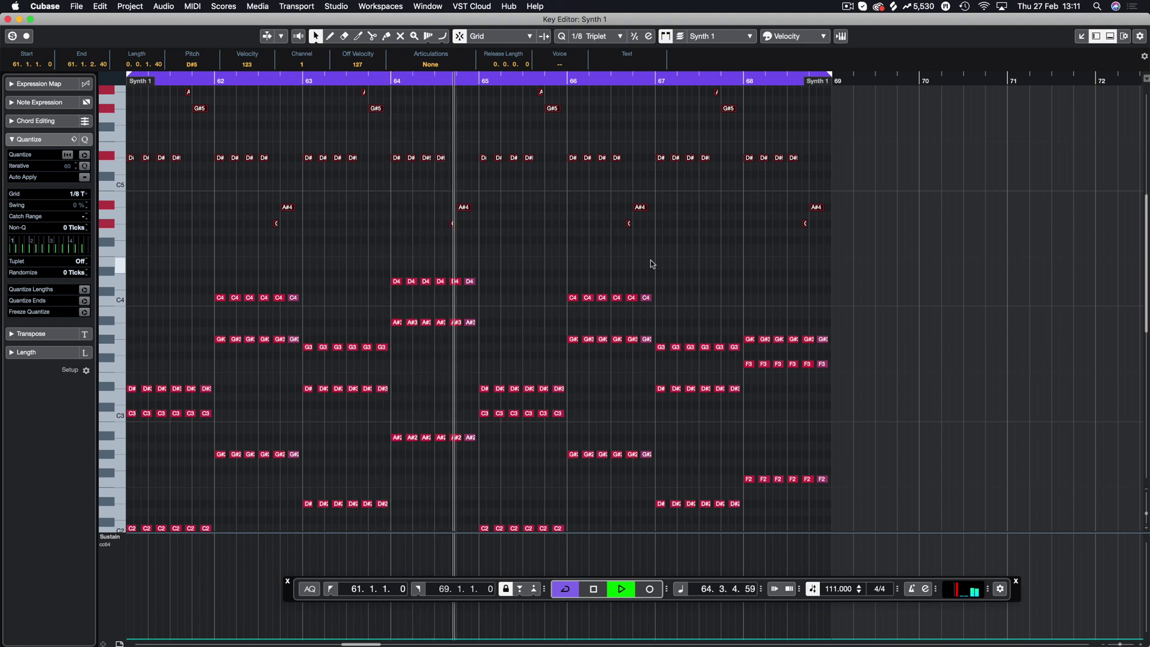
key("space")
Step: Raise the D4 harmony notes in bar 64 to D#4 and play the loop from bar 63
left_click_drag(462, 169, 381, 148)
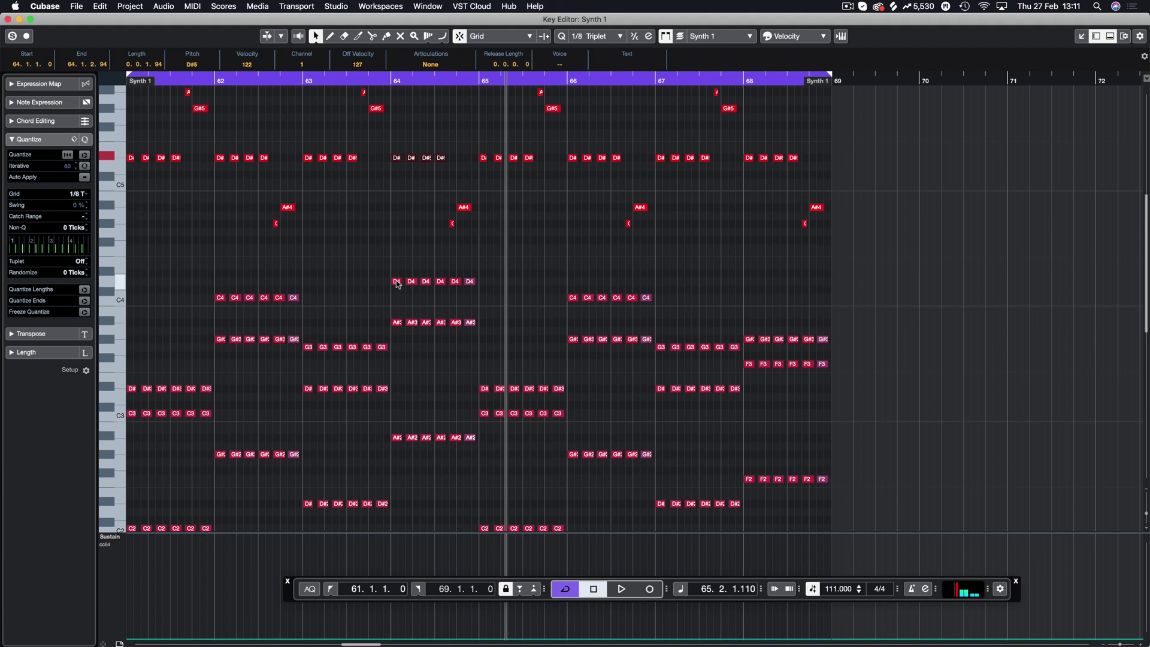
left_click_drag(399, 288, 496, 291)
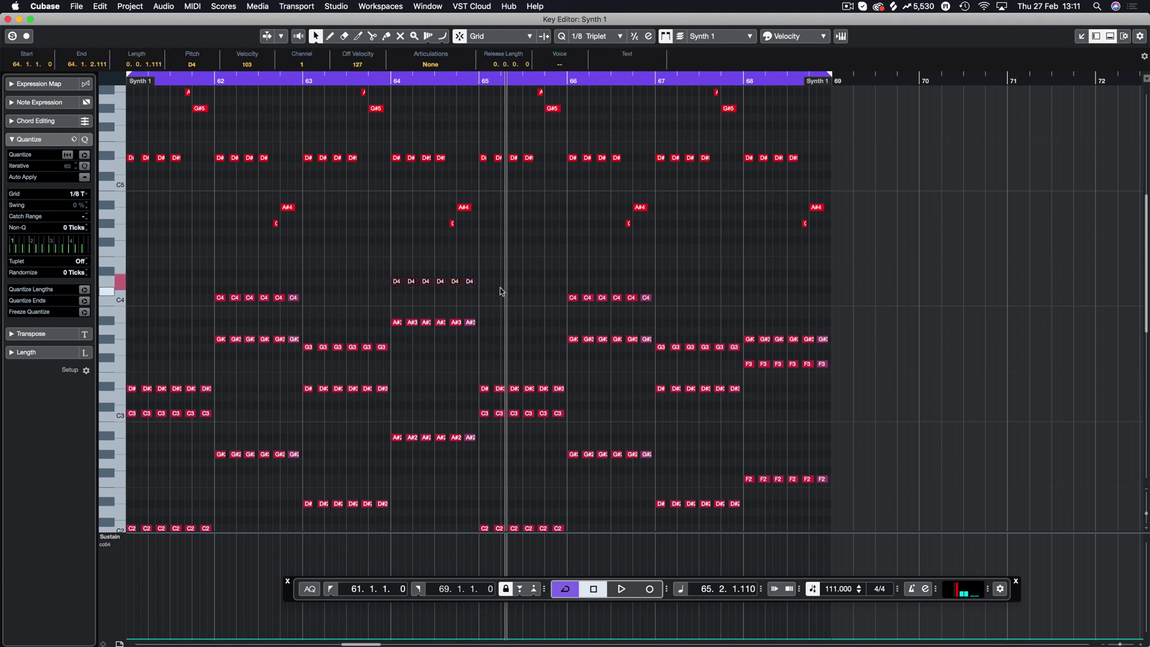
key("Up")
left_click(329, 82)
left_click(315, 82)
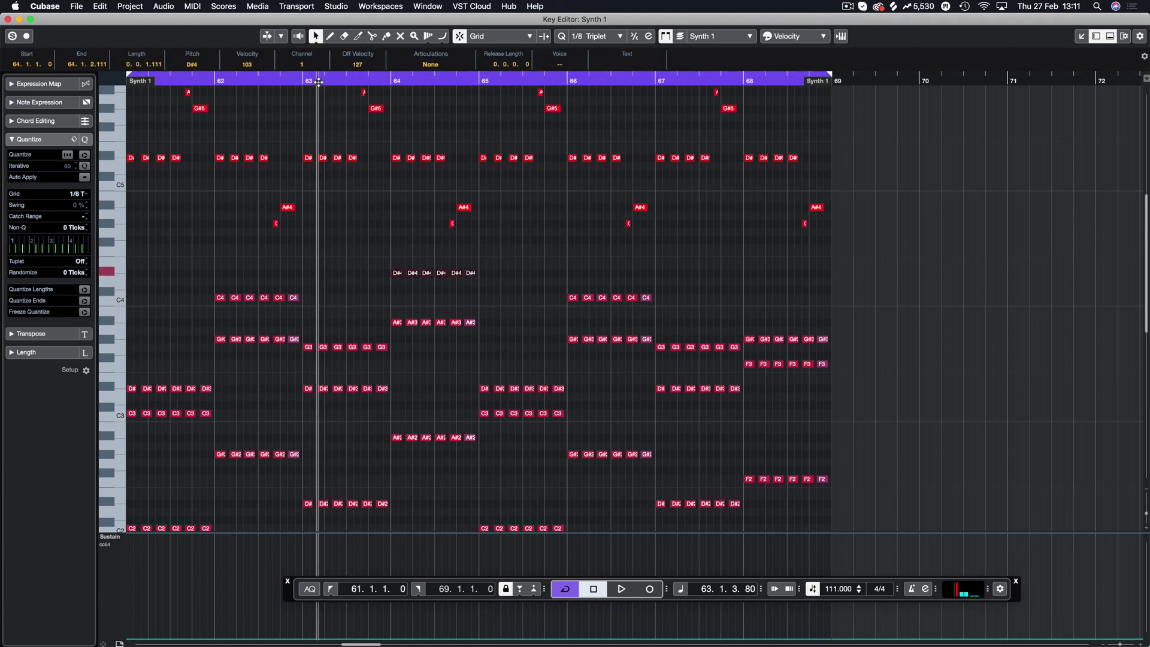
key("space")
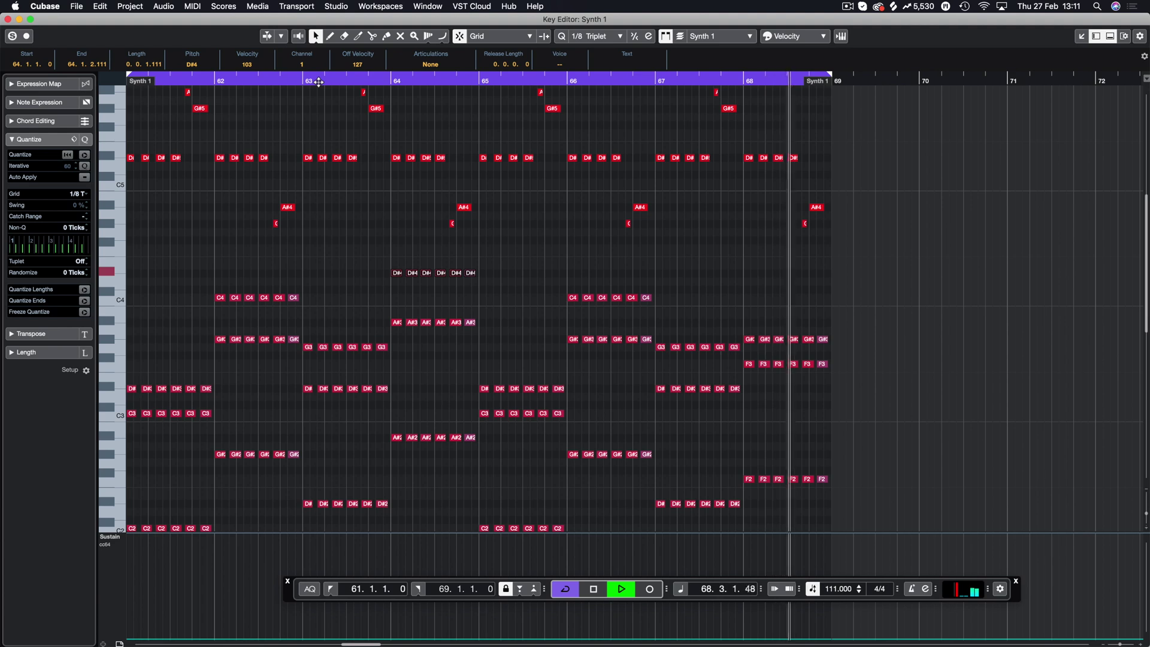
key("space")
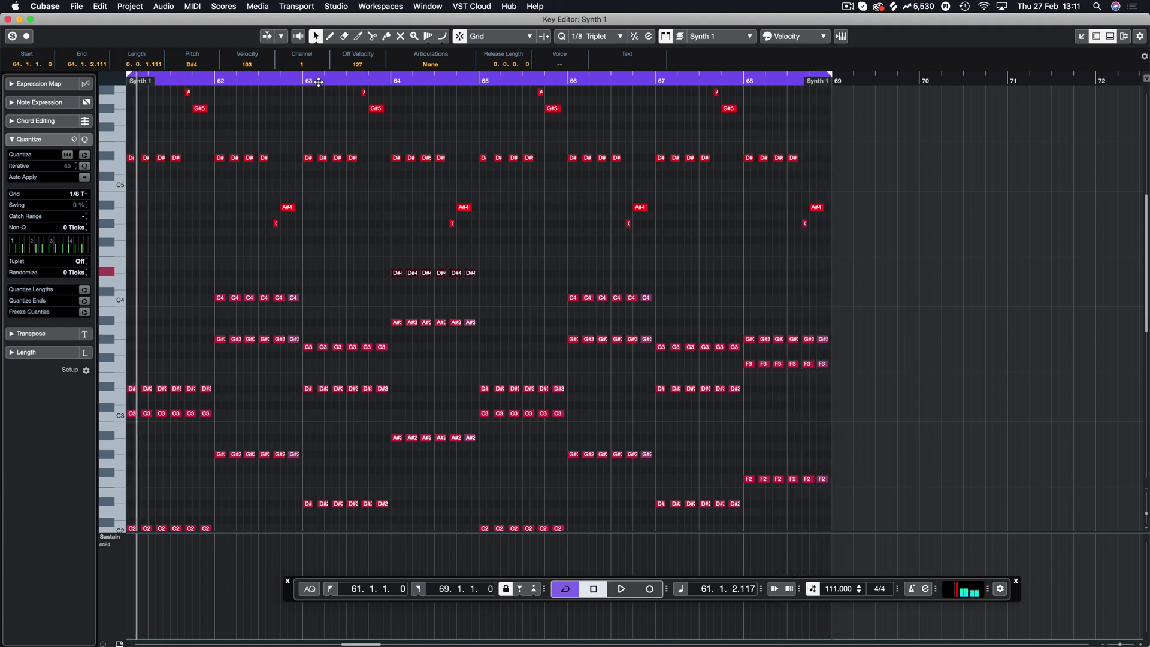
scroll(506, 351, "up", 3)
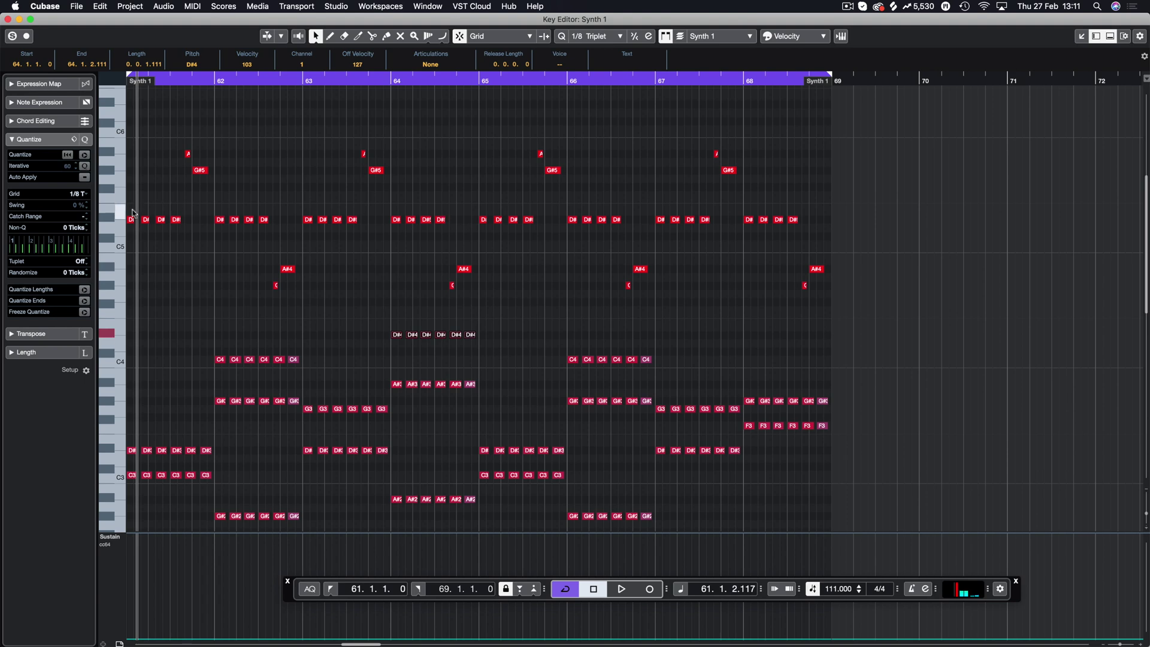
left_click_drag(133, 213, 844, 242)
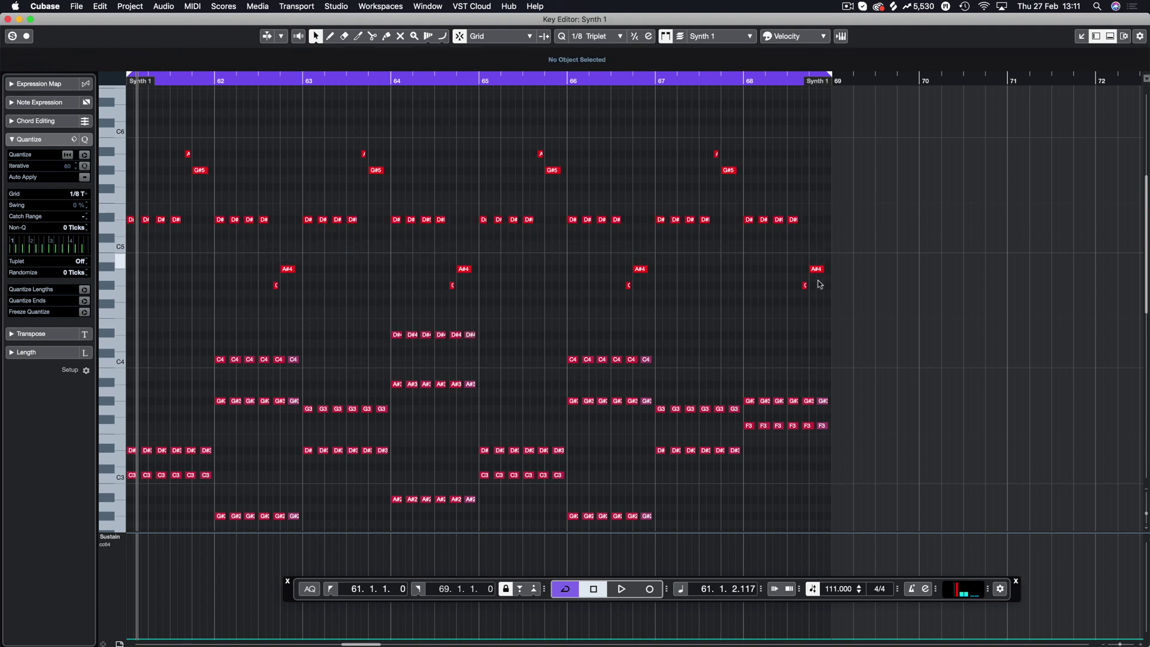
scroll(659, 463, "down", 9)
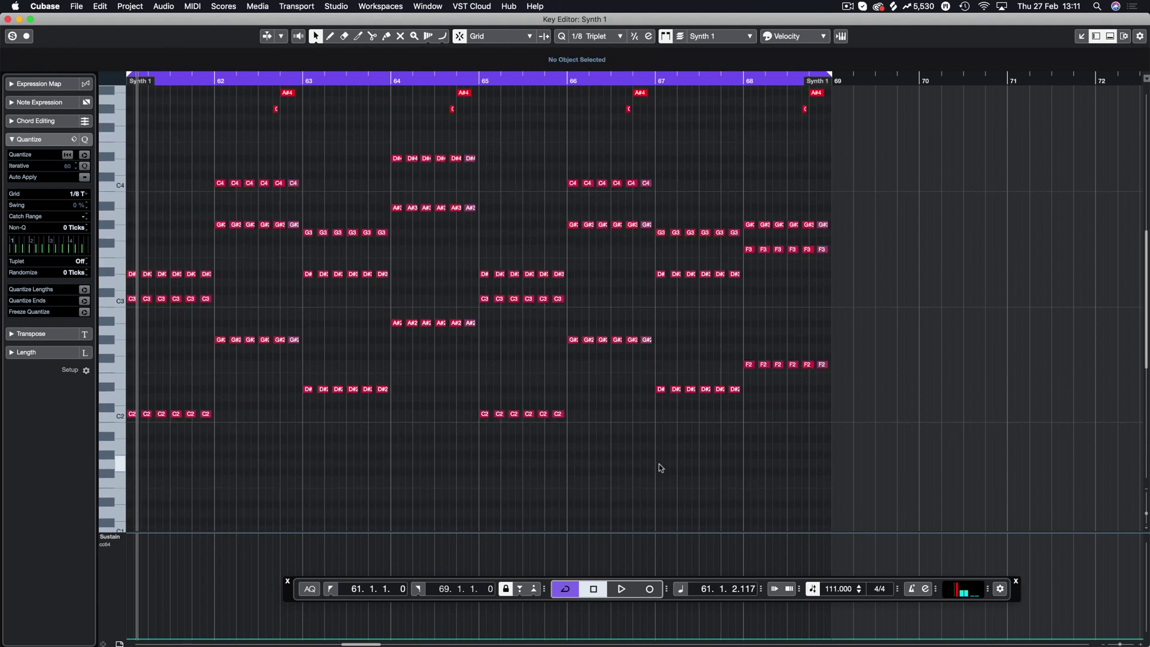
scroll(659, 468, "up", 5)
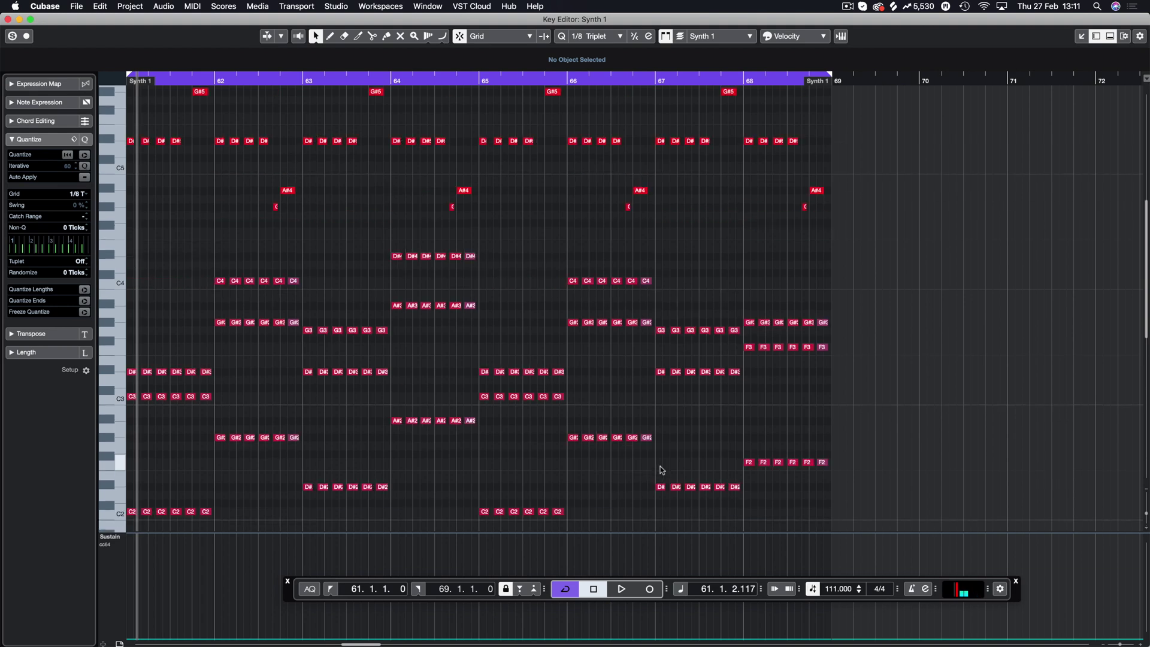
Step: View the Massive instrument and its preset on the Synth 1 track, then close it
scroll(333, 297, "down", 15)
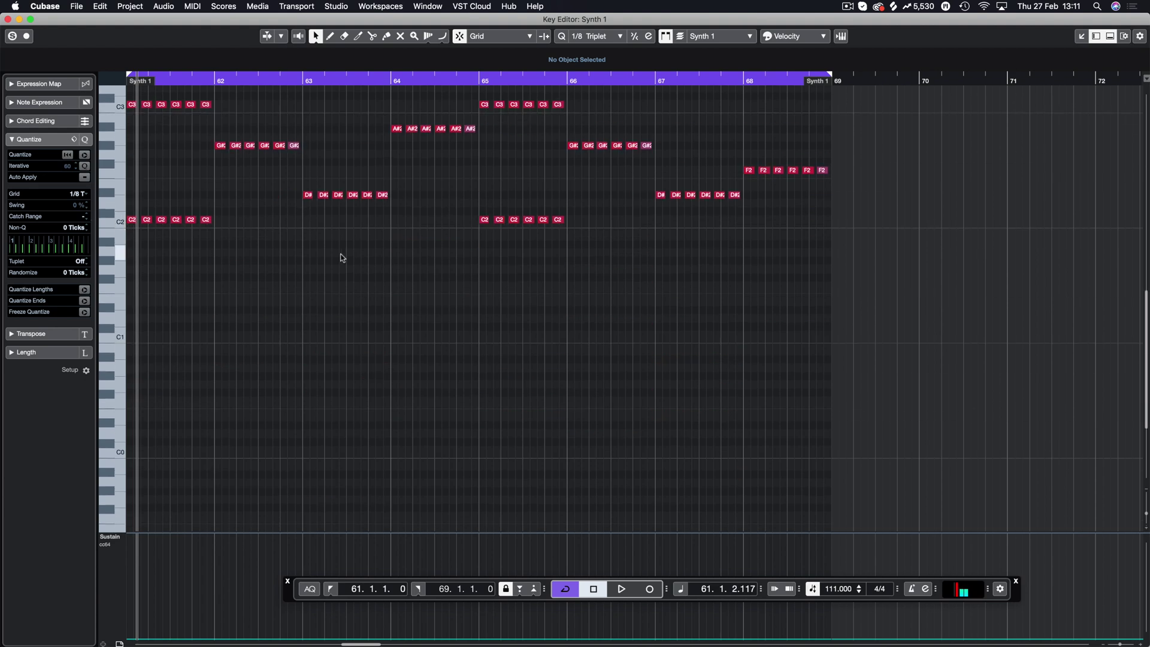
key("Return")
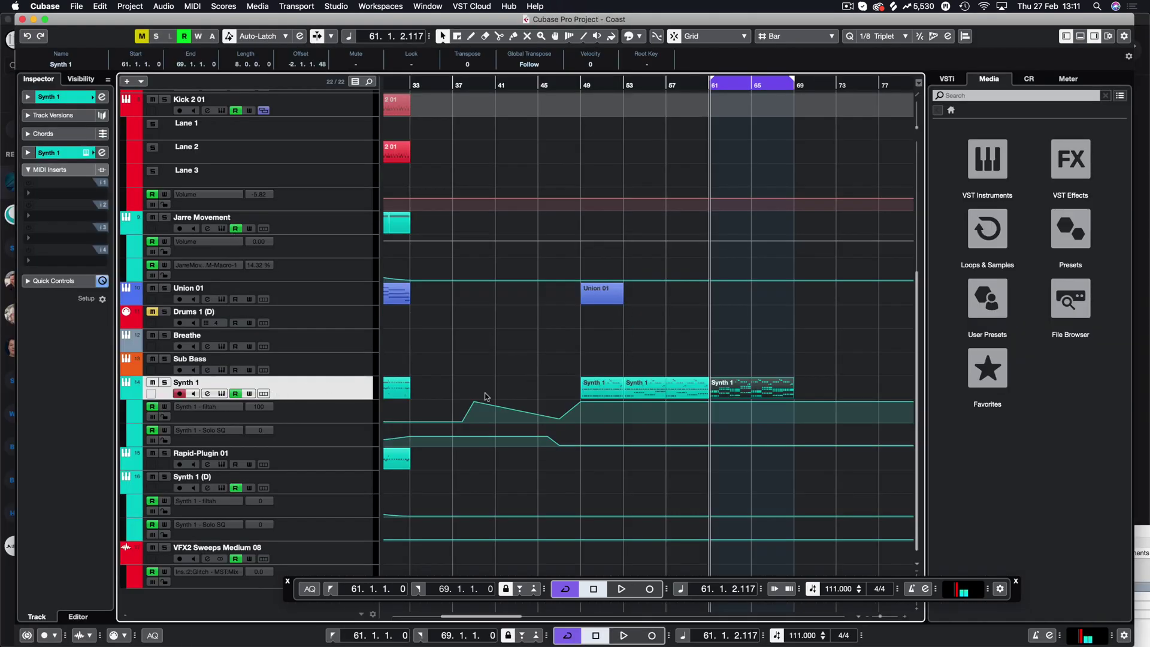
left_click(222, 393)
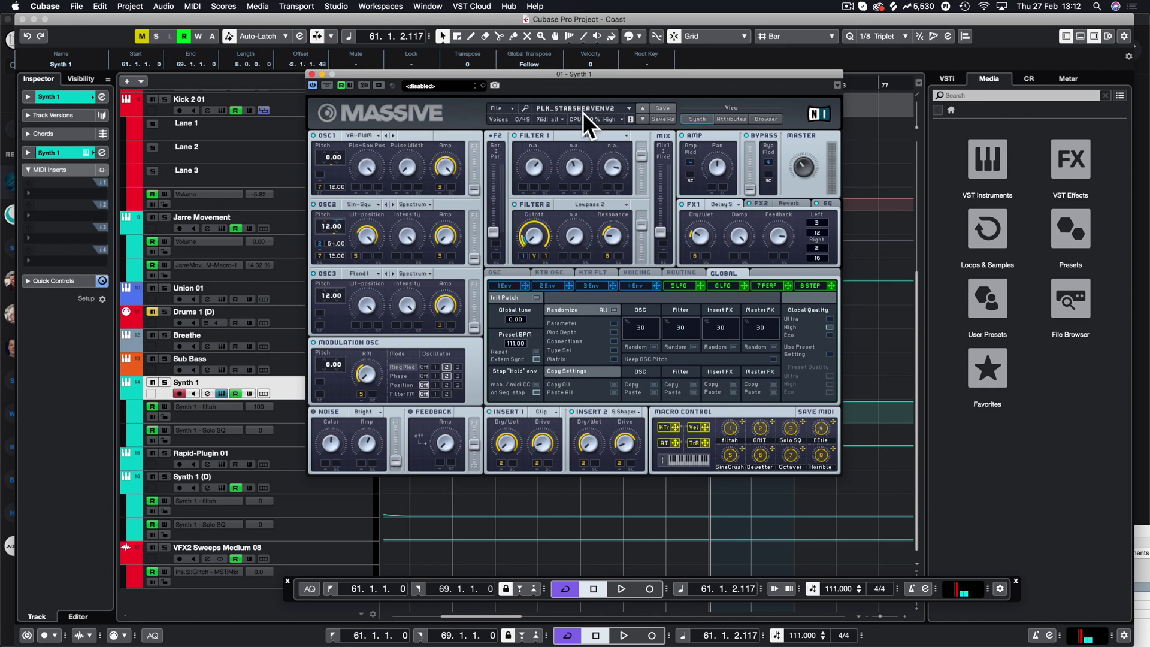
left_click(311, 75)
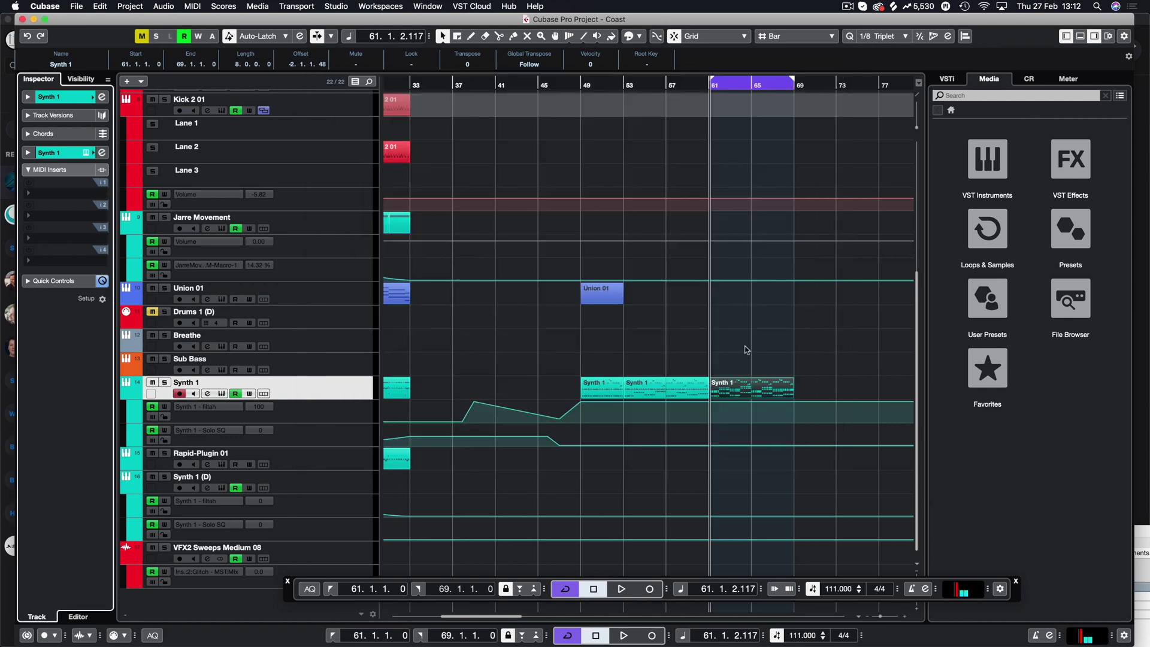
Step: Draw low repeated bass notes in the Synth 1 part with the Line tool: C1 in bar 61, G#1 in 62, D#1 in 63, A#1 in 64
double_click(766, 385)
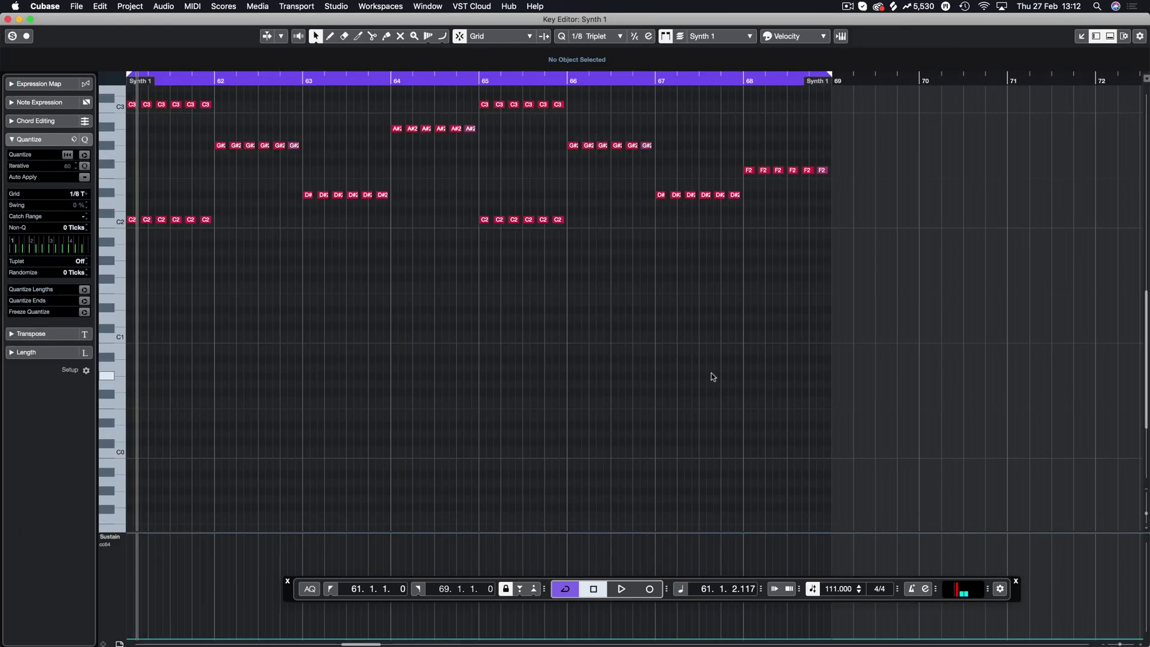
left_click(430, 37)
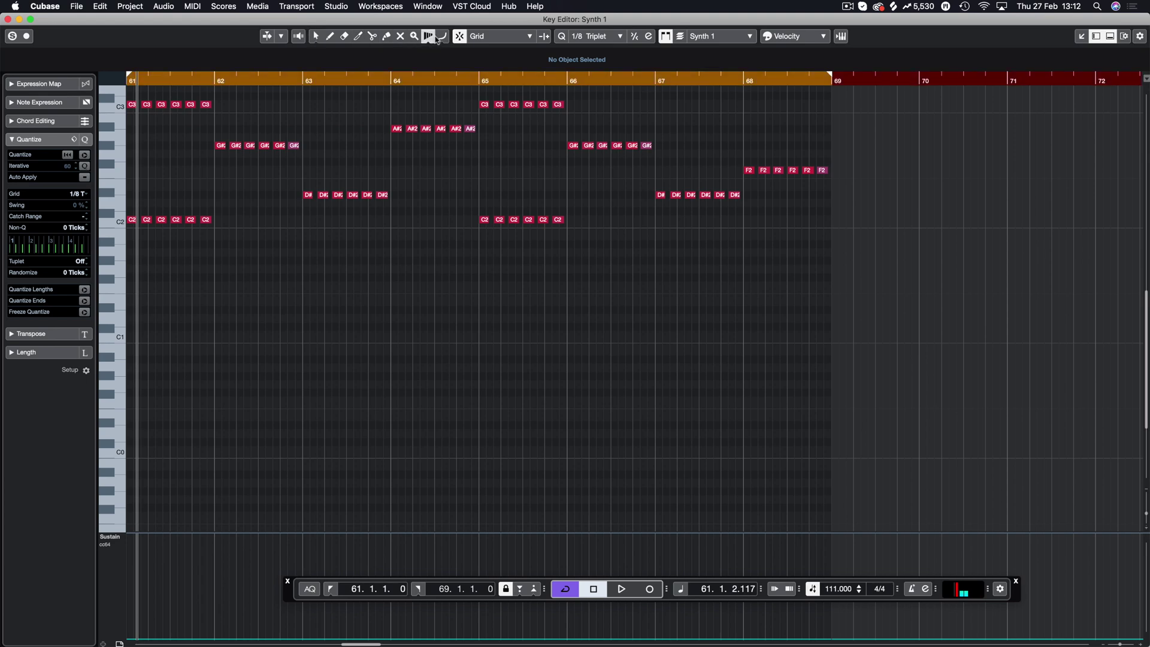
left_click(441, 37)
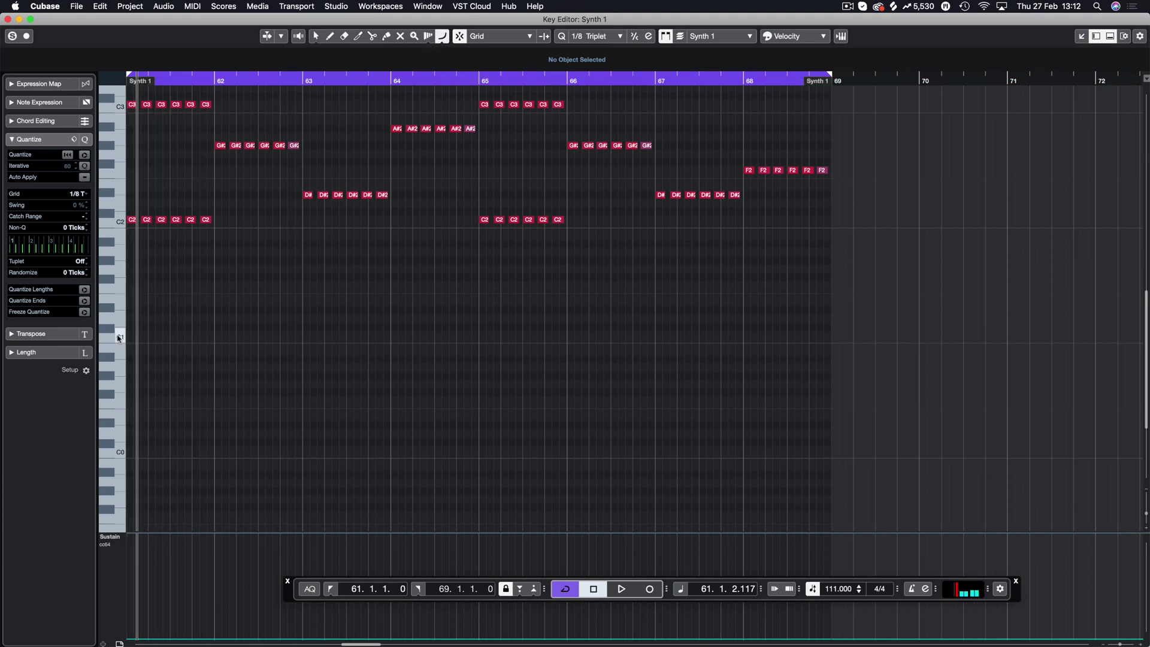
left_click_drag(129, 334, 223, 334)
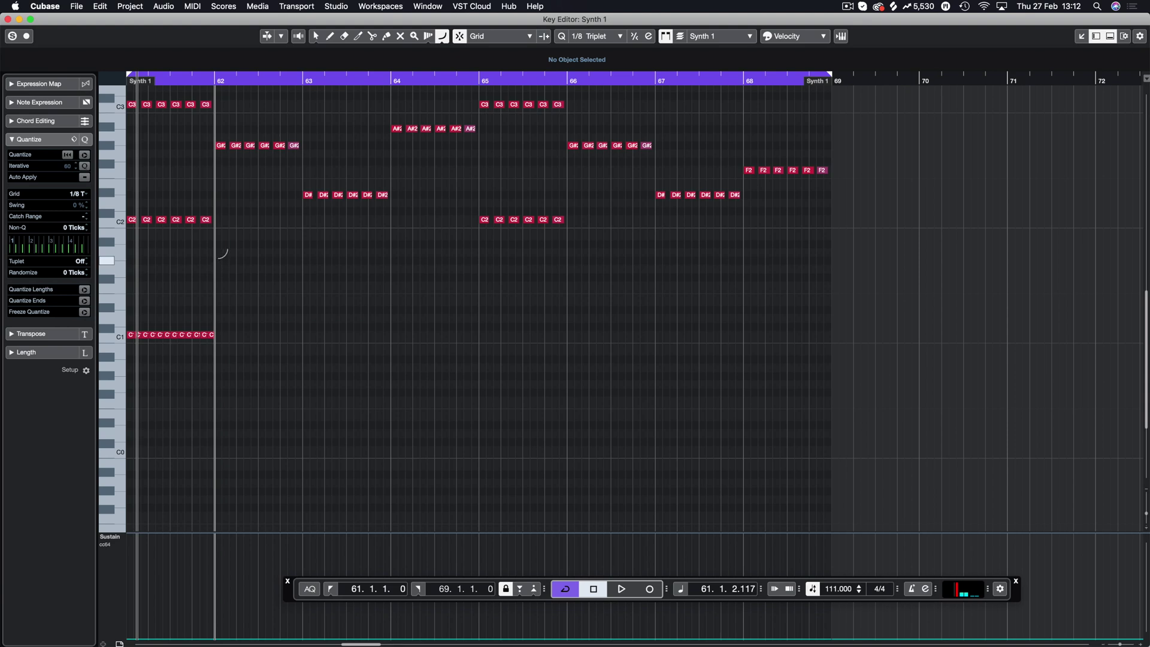
mouse_move(219, 259)
left_mouse_down()
mouse_move(303, 261)
mouse_move(405, 306)
mouse_move(391, 309)
left_mouse_up()
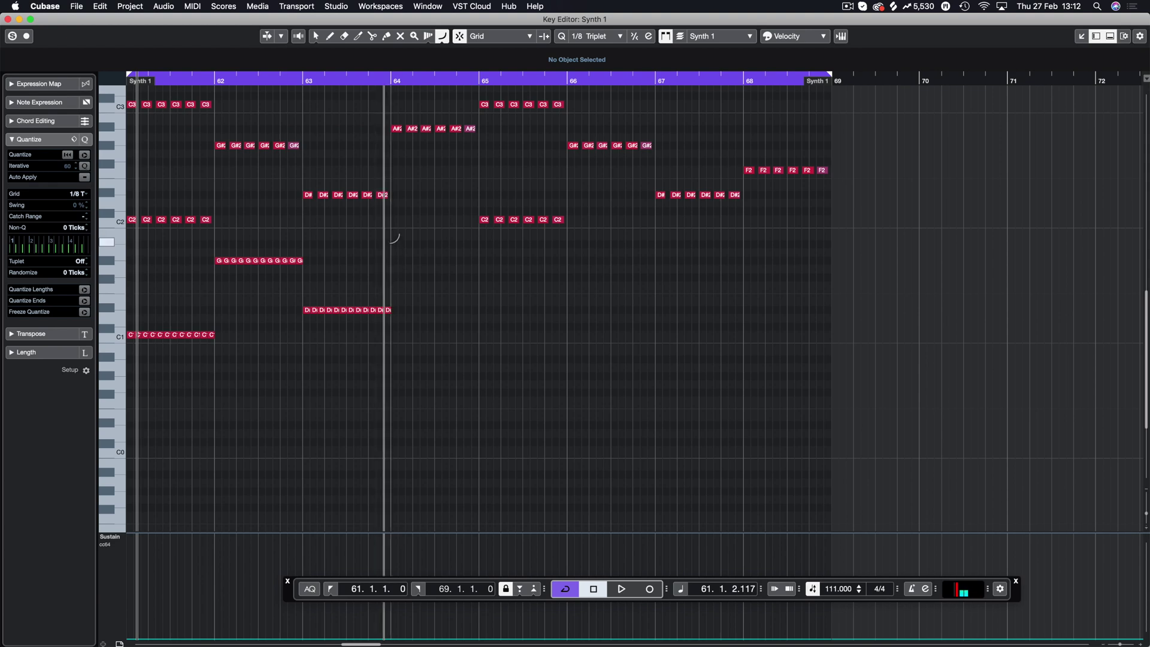
left_click_drag(392, 242, 479, 239)
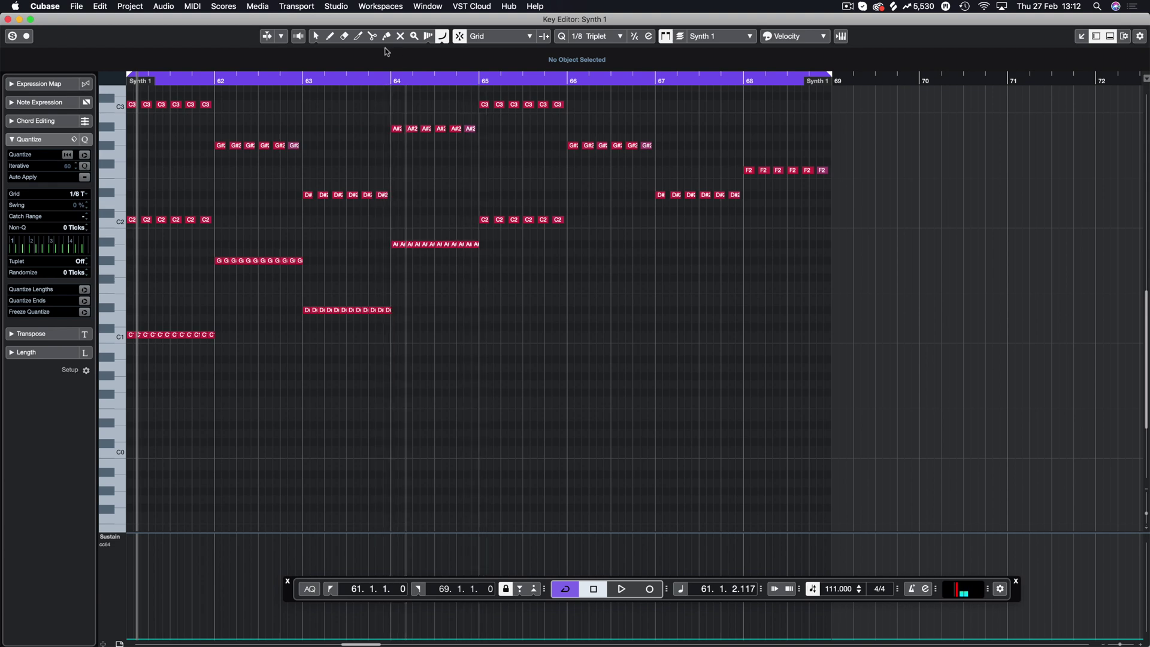
Step: Duplicate the low bass notes of bars 61 to 64 into bars 65 to 68
key("1")
left_click_drag(352, 275, 128, 372)
key("alt+d")
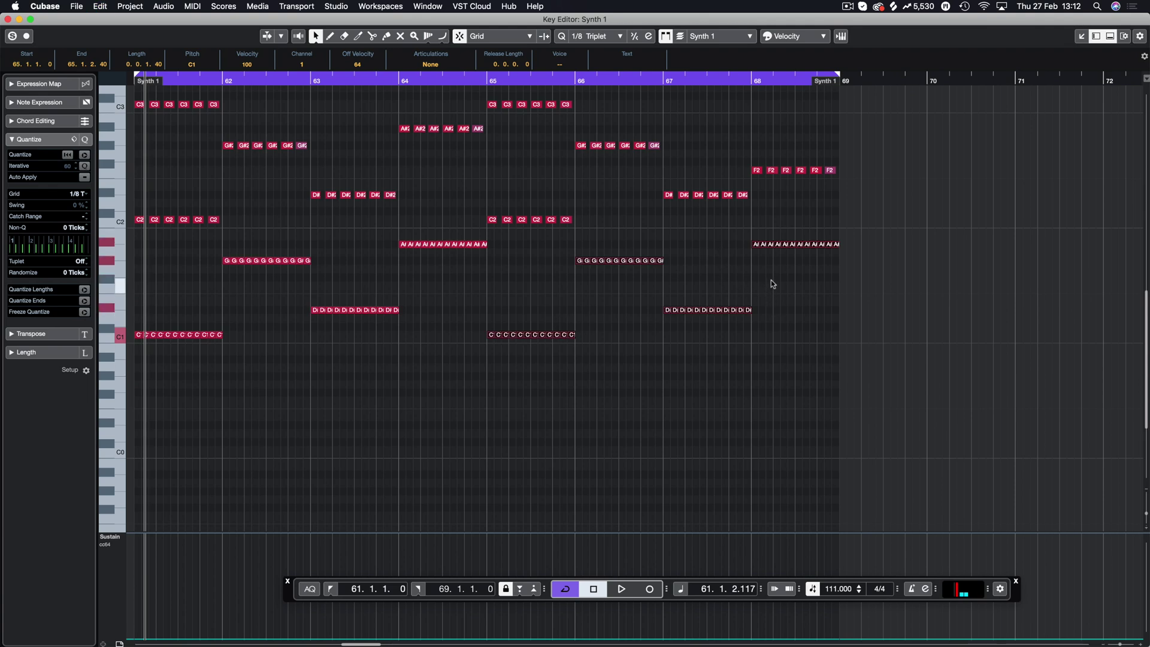
Step: Lower the duplicated A#1 bass notes in bar 68 to F1 and play the eight-bar loop
left_click_drag(719, 239, 698, 258)
key("Right")
key("Right")
key("Down")
key("Down")
key("Down")
key("Down")
key("Down")
key("Return")
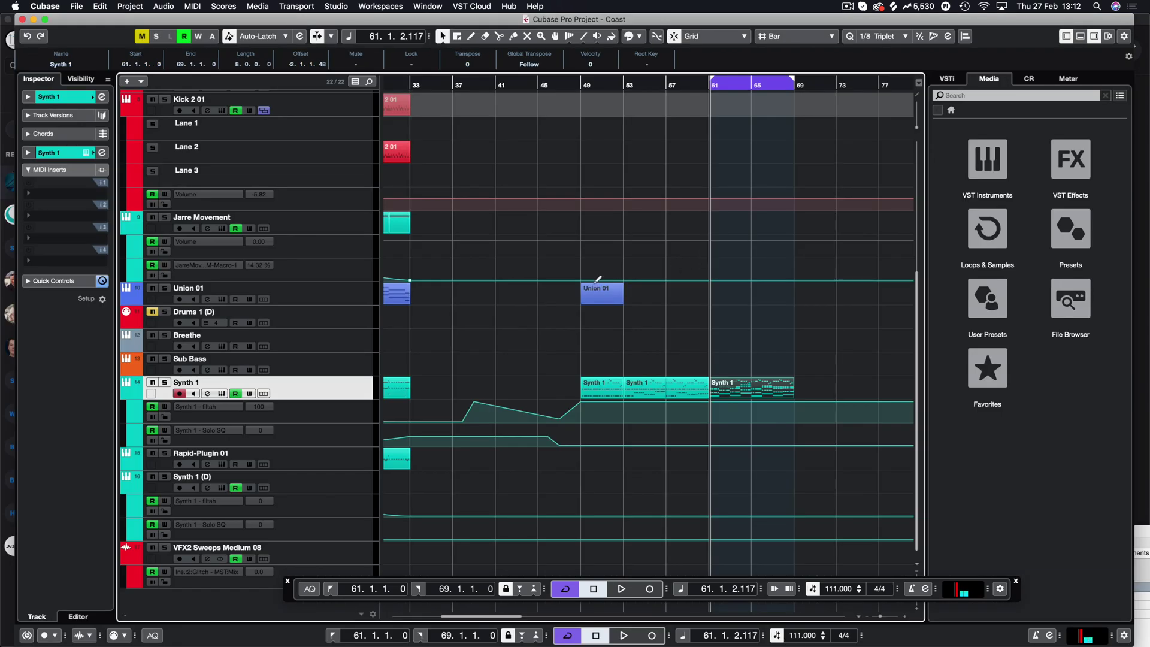
double_click(736, 393)
key("space")
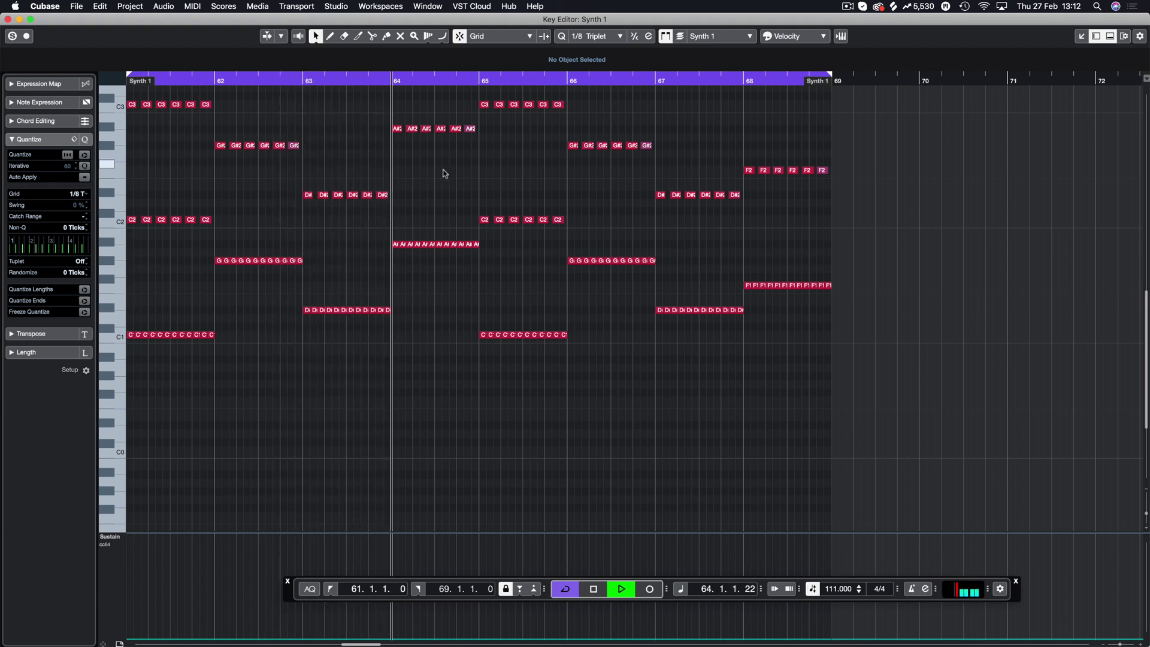
Step: Clear the Synth 1 filtah automation across bars 61 to 69 and bring it down to 0.00 at bar 61
key("Return")
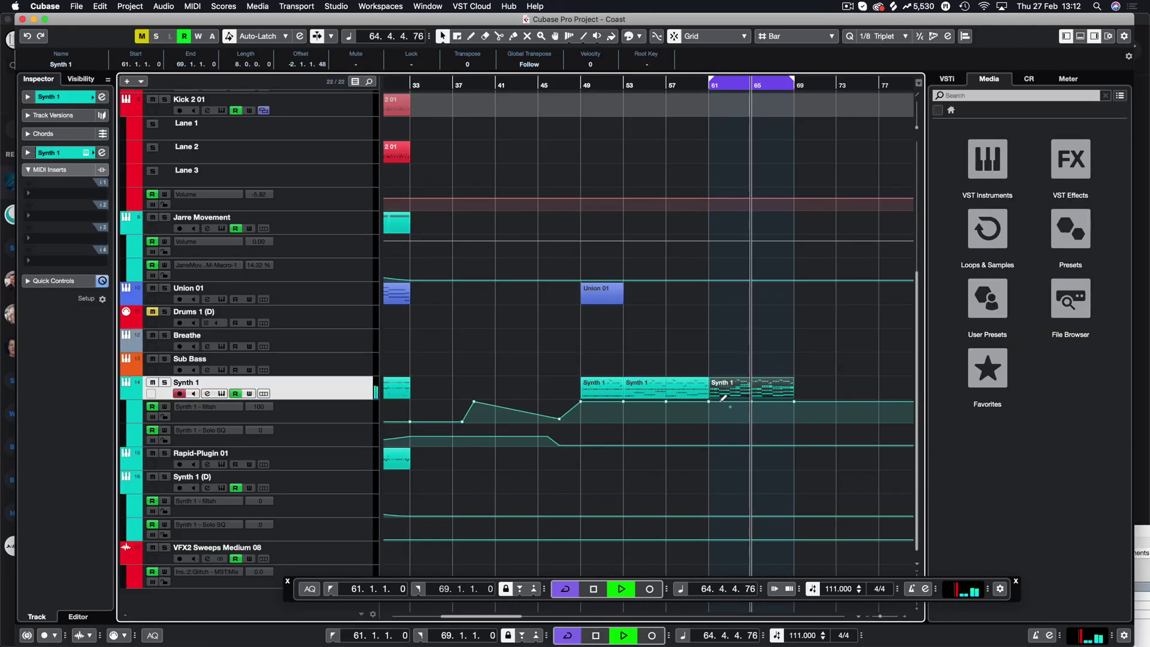
left_click_drag(806, 409, 706, 427)
key("Delete")
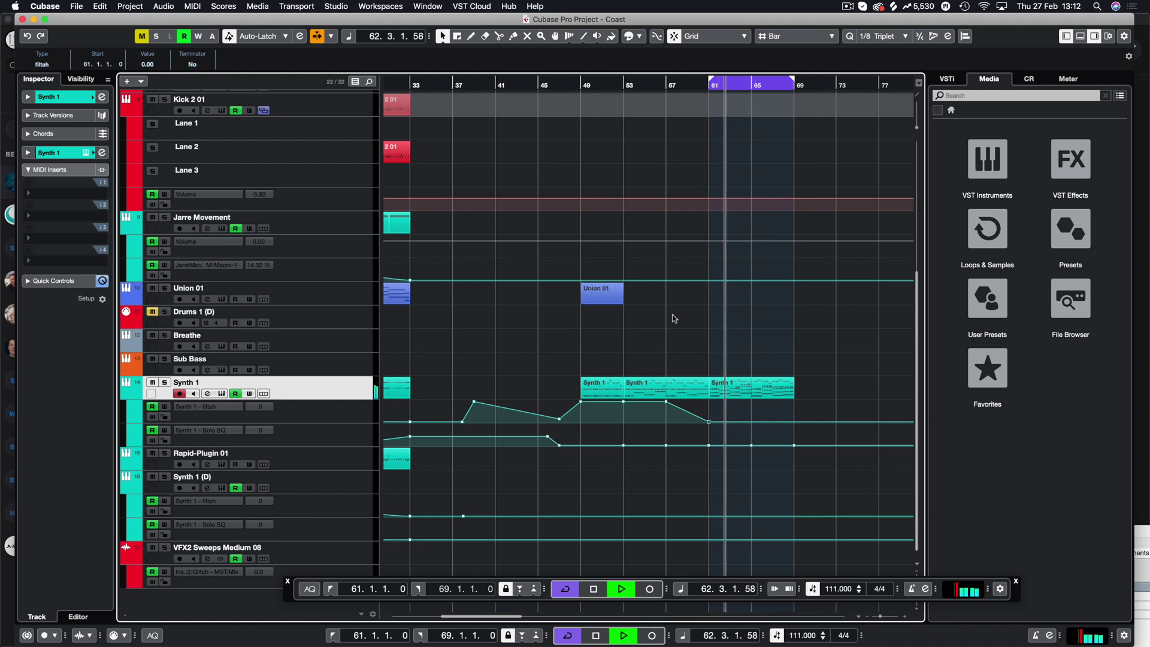
Step: Copy the Kick 2 01 events on lanes 1 and 2 to bars 61 to 69, then stop playback
key("g")
key("g")
key("g")
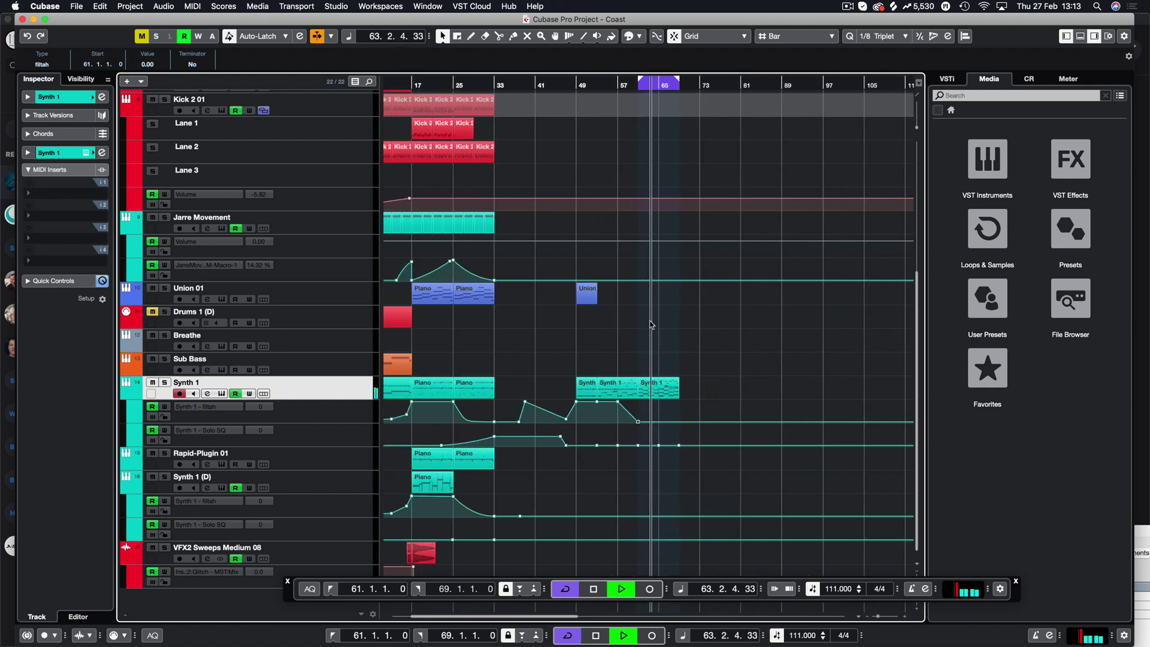
scroll(652, 324, "left", 3)
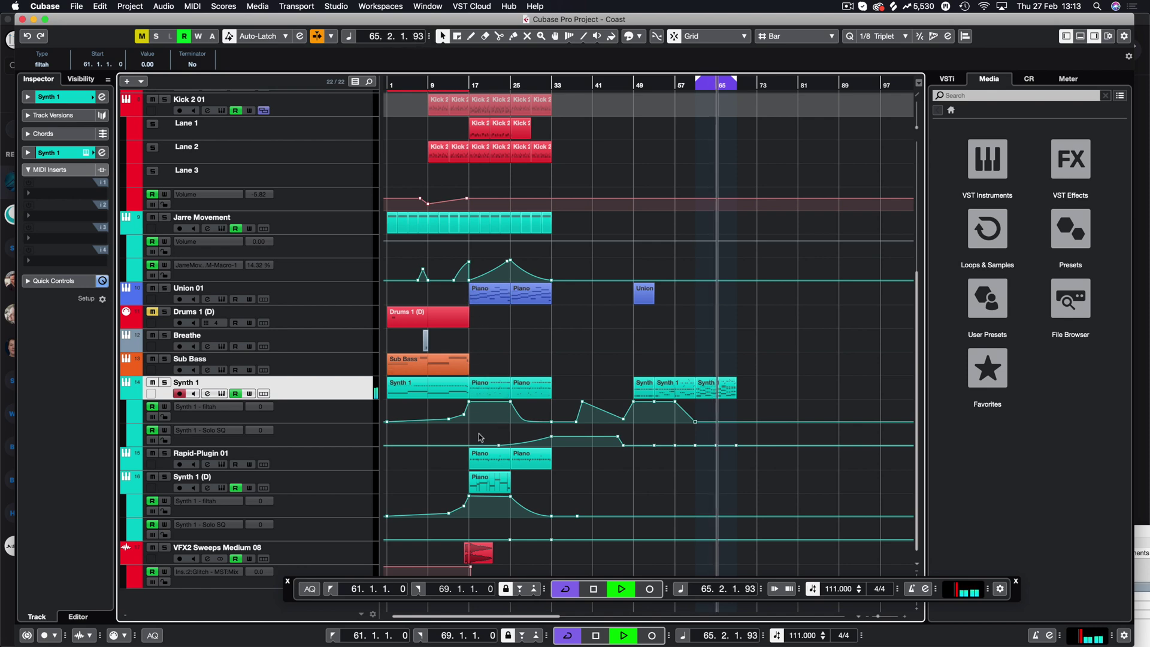
scroll(479, 287, "up", 3)
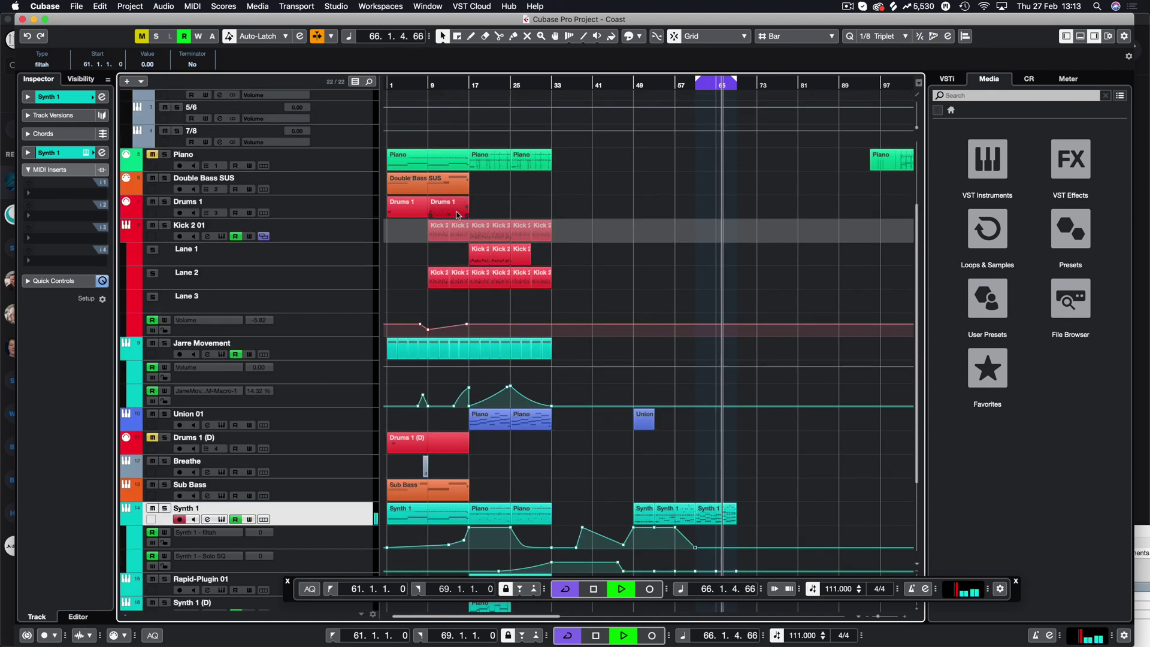
left_click_drag(492, 277, 705, 260)
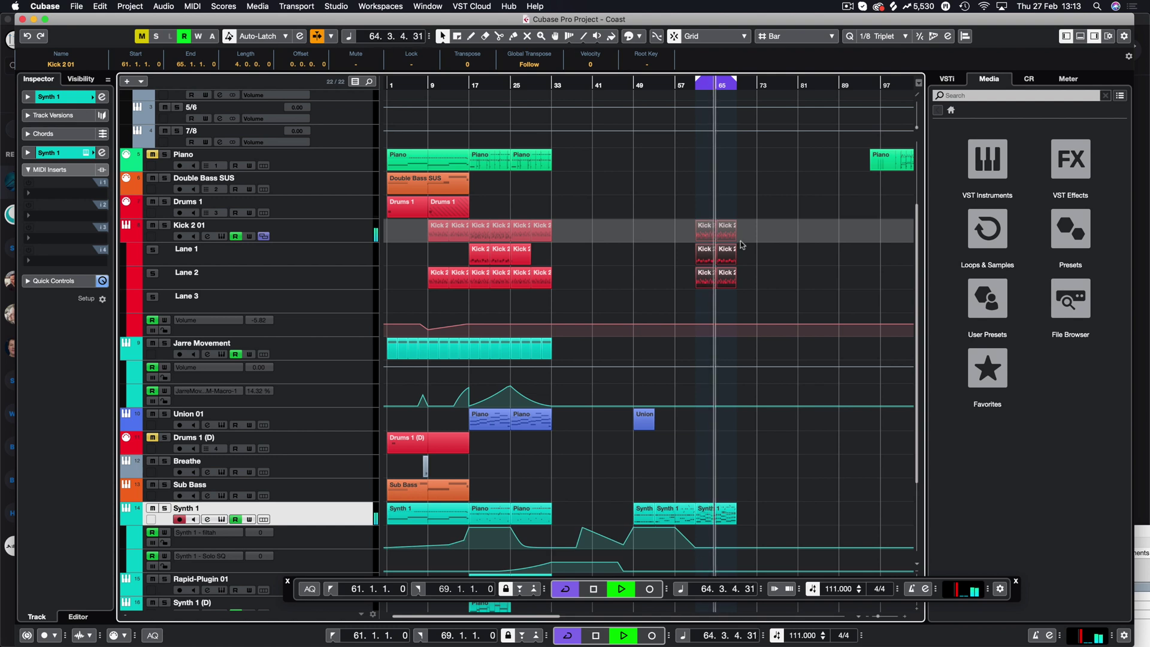
key("space")
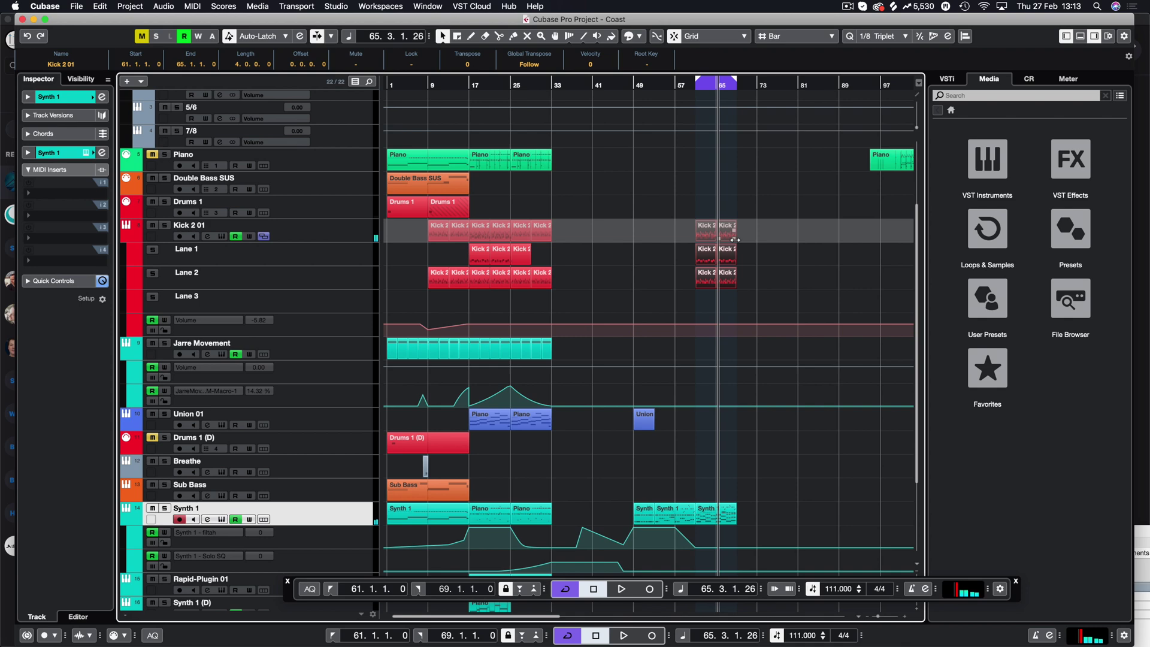
Step: Copy the four-bar Synth 1 part from bar 49 to bar 73 and play its notes in a loop from bars 73 to 77
scroll(725, 322, "down", 5)
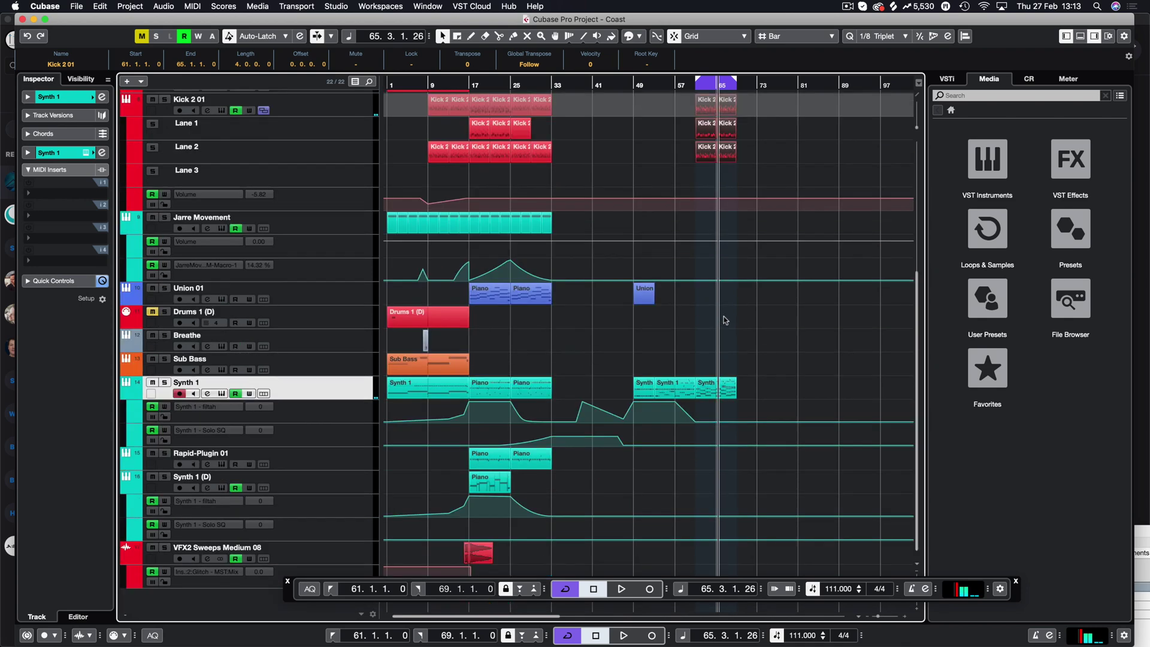
left_click(713, 388)
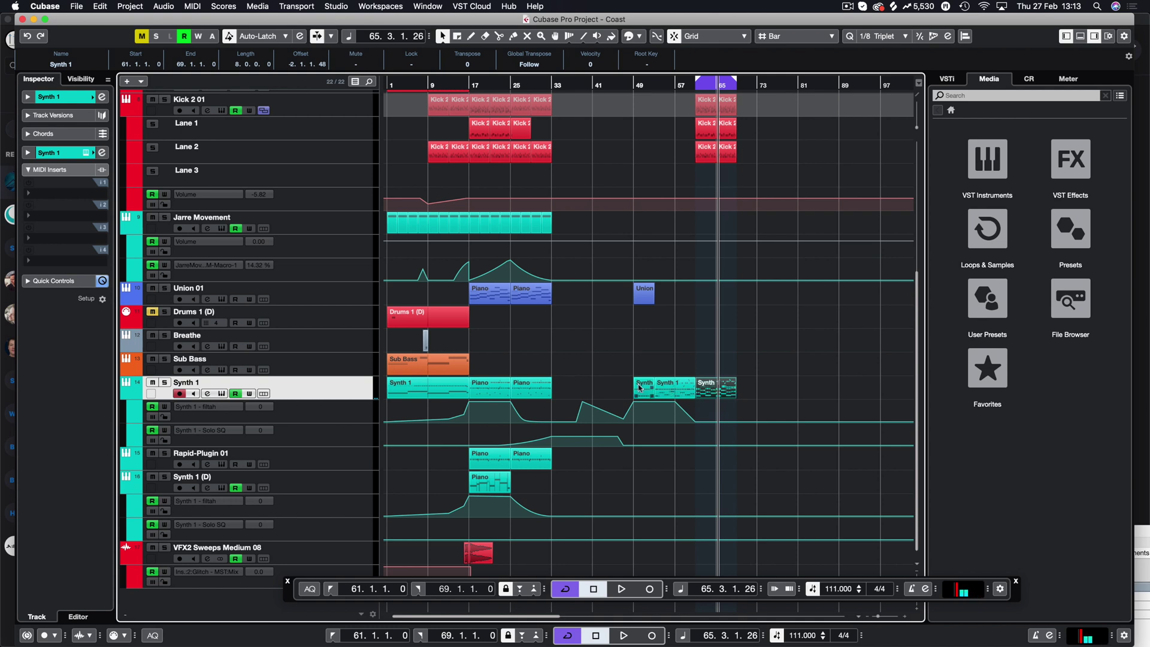
left_click_drag(639, 388, 762, 389)
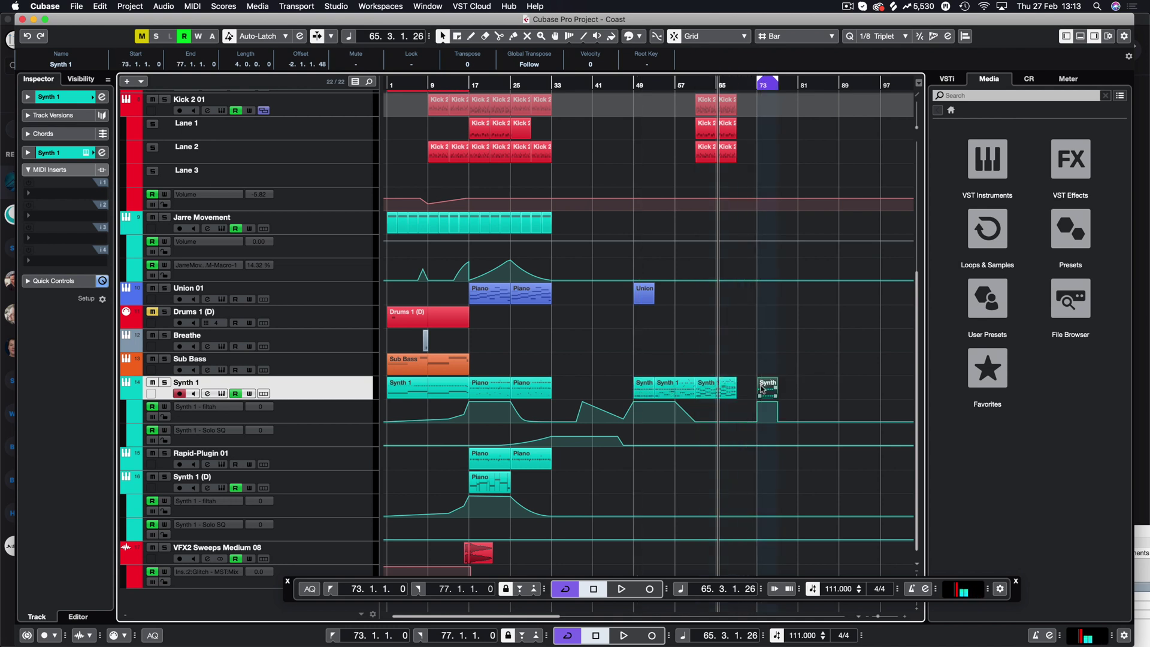
key("l")
double_click(762, 389)
key("space")
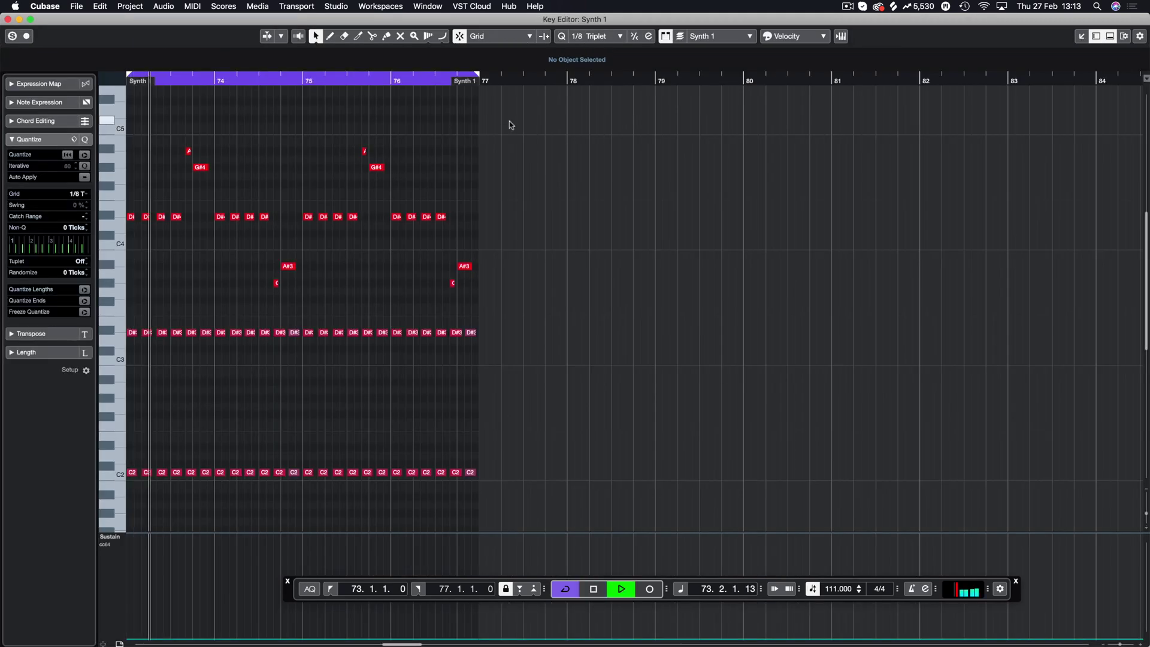
Step: Delete the melody notes above the D#3 pulse in the bar 73 part and audition the remaining C2 and D#3 notes
left_click_drag(510, 125, 159, 300)
key("BackSpace")
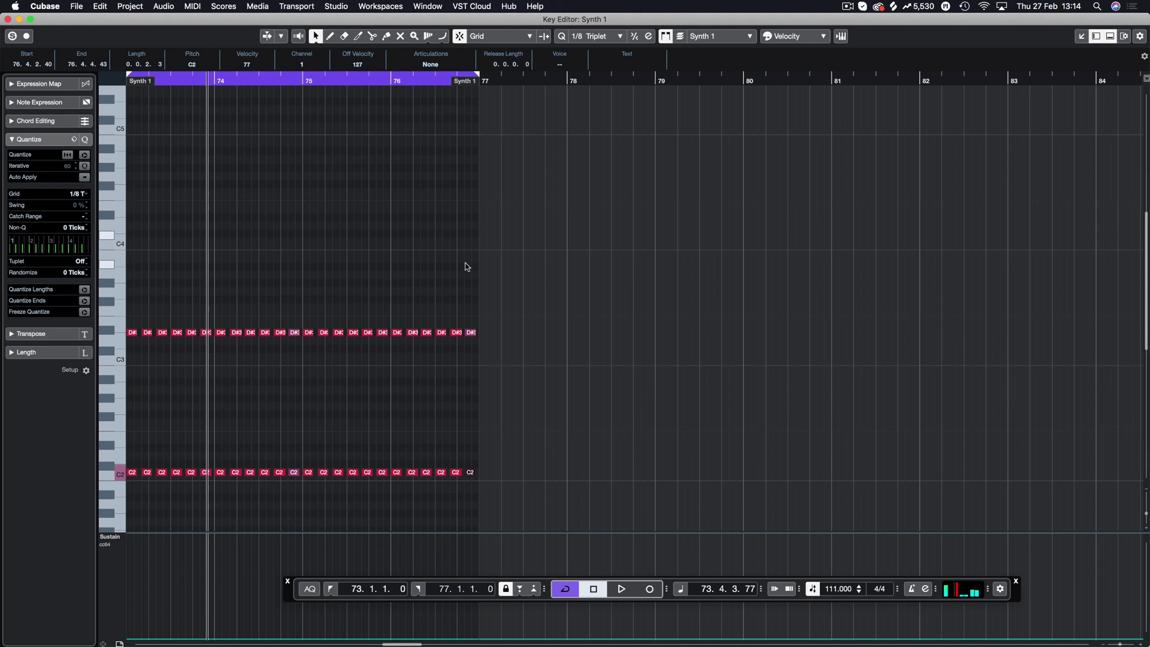
key("space")
key("space")
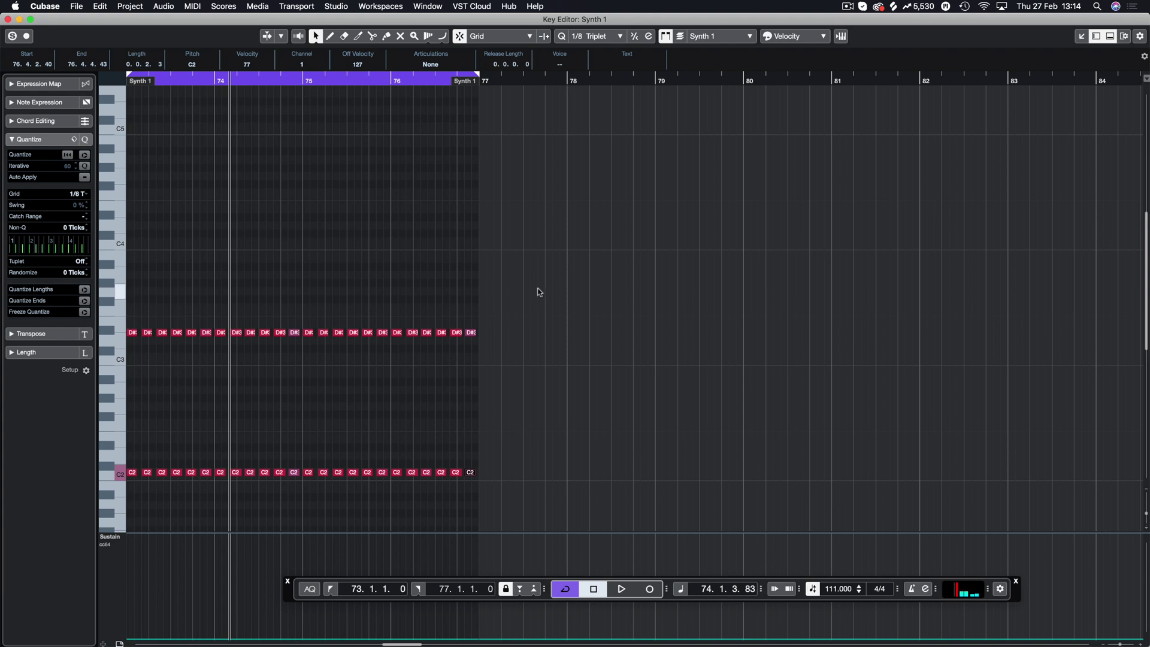
Step: Set the loop around the original Synth 1 part at bars 49 to 53 and review its notes
key("Return")
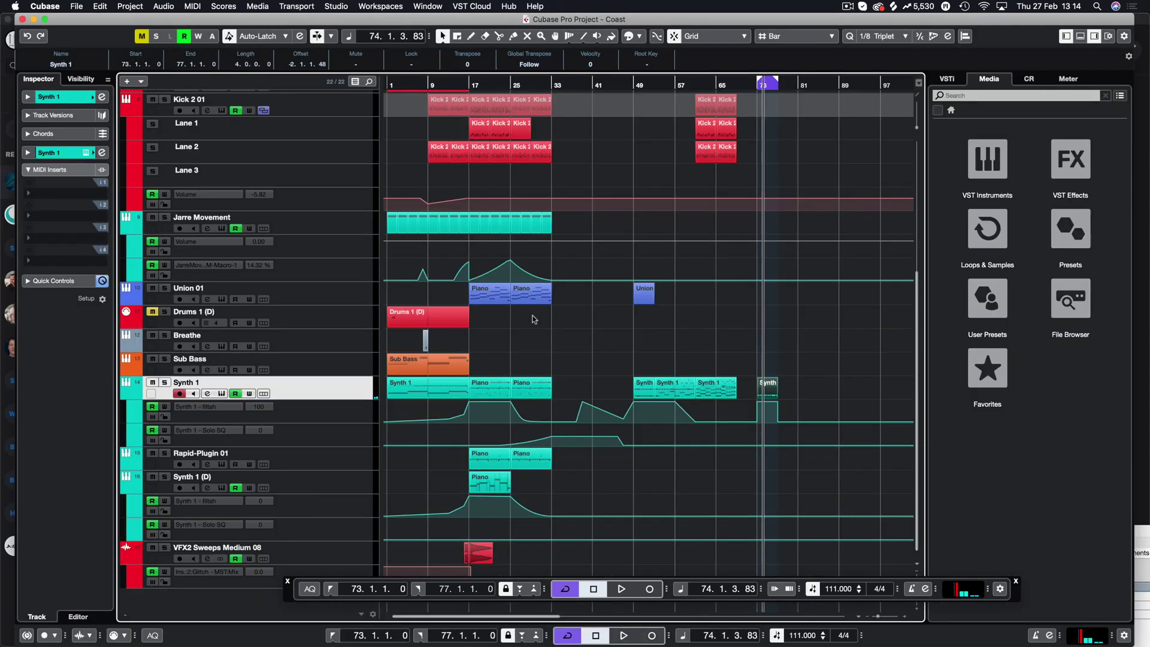
left_click(646, 389)
key("p")
key("l")
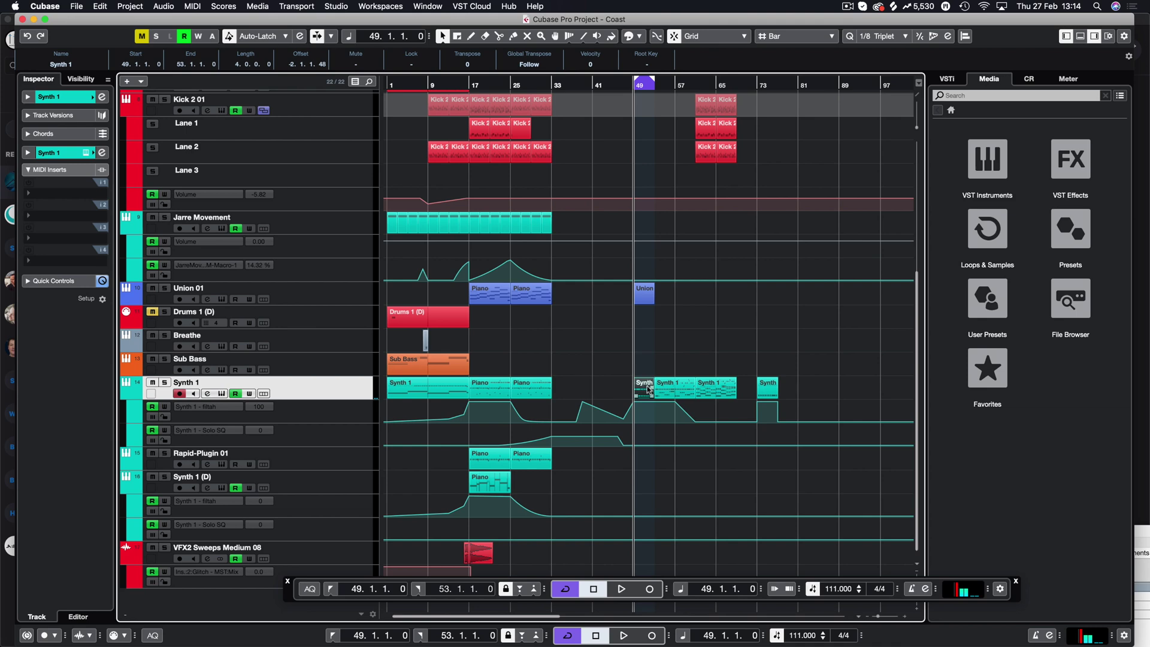
double_click(647, 386)
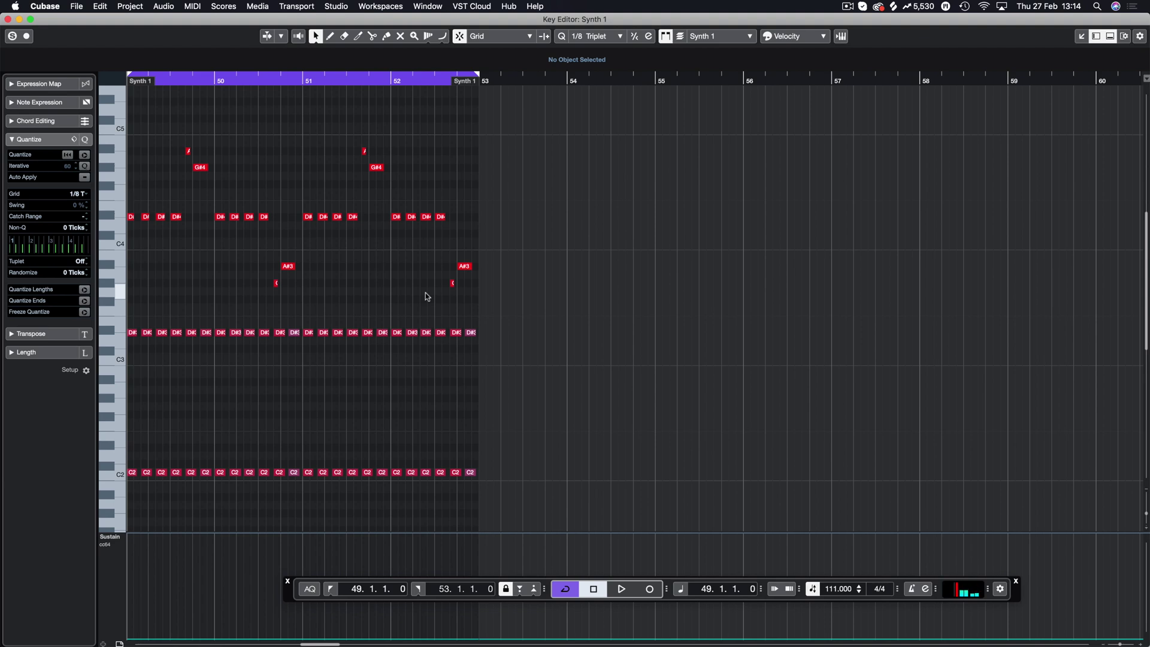
key("Return")
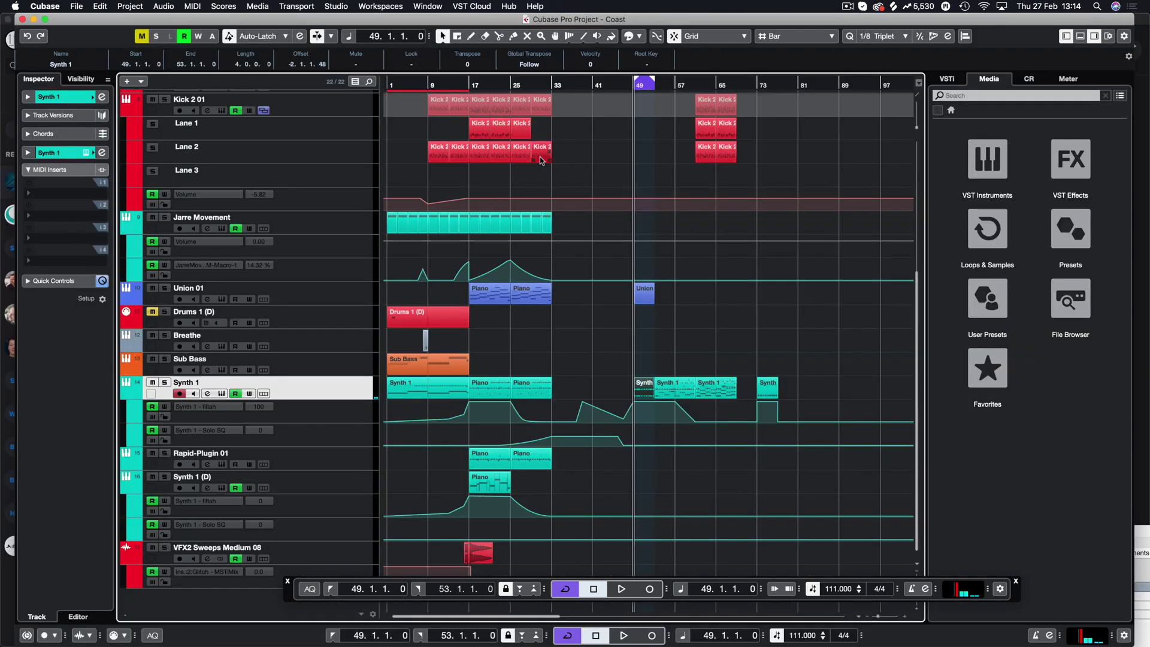
Step: Play the arrangement from bar 61 to hear the Synth 1 progression with the kick
left_click(695, 86)
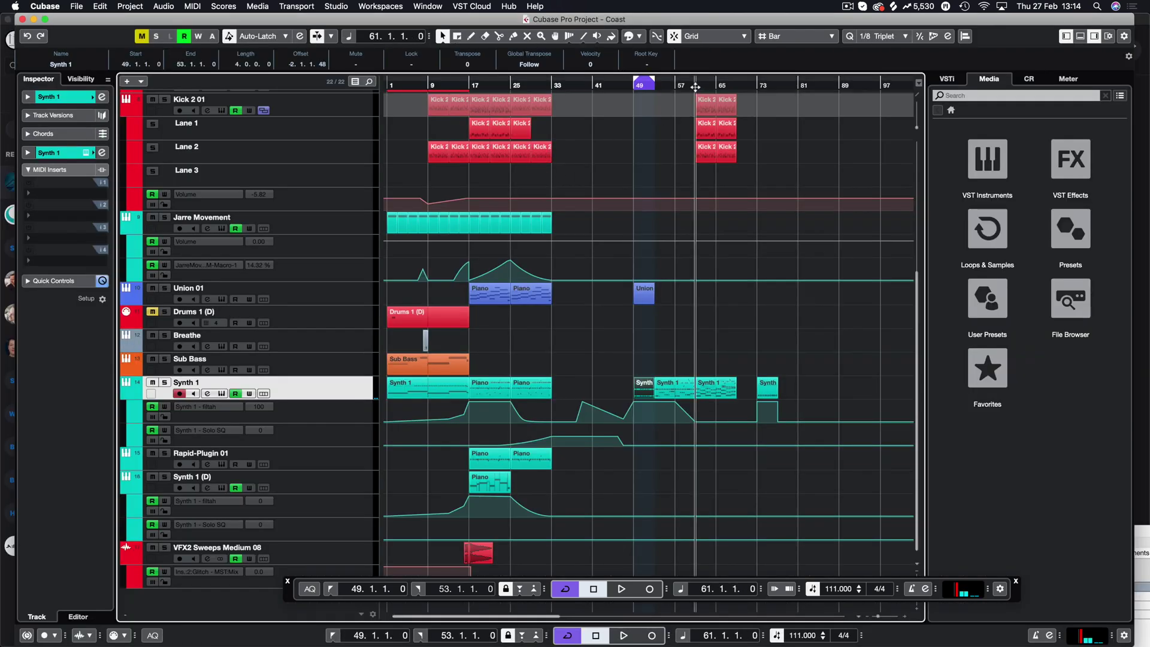
key("space")
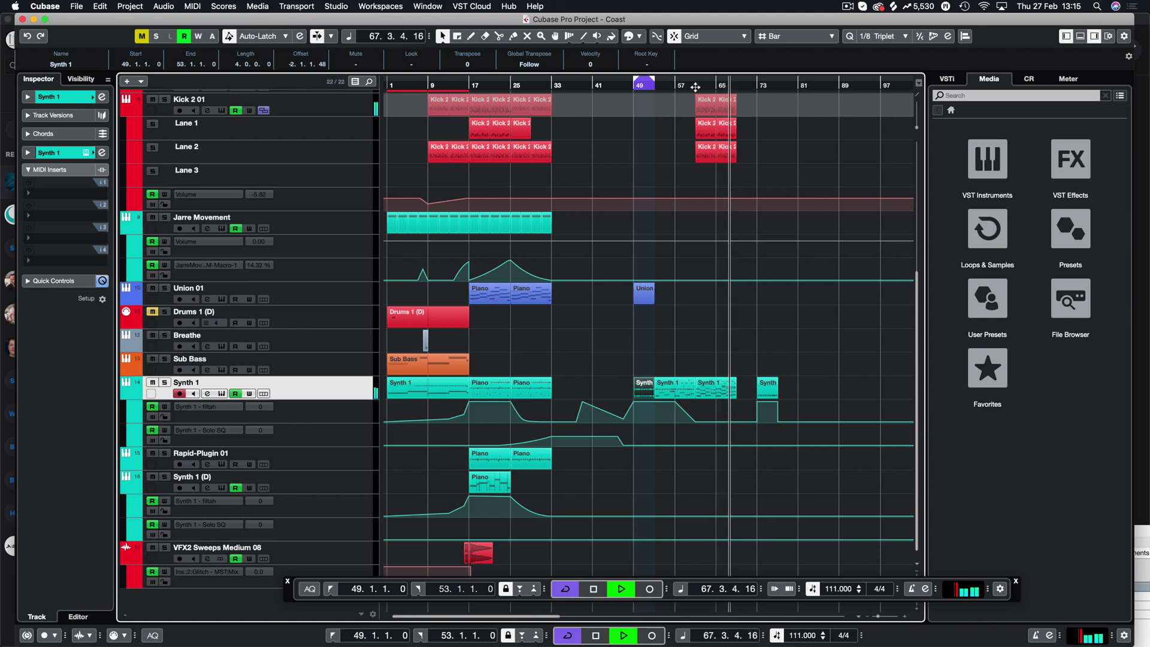
key("space")
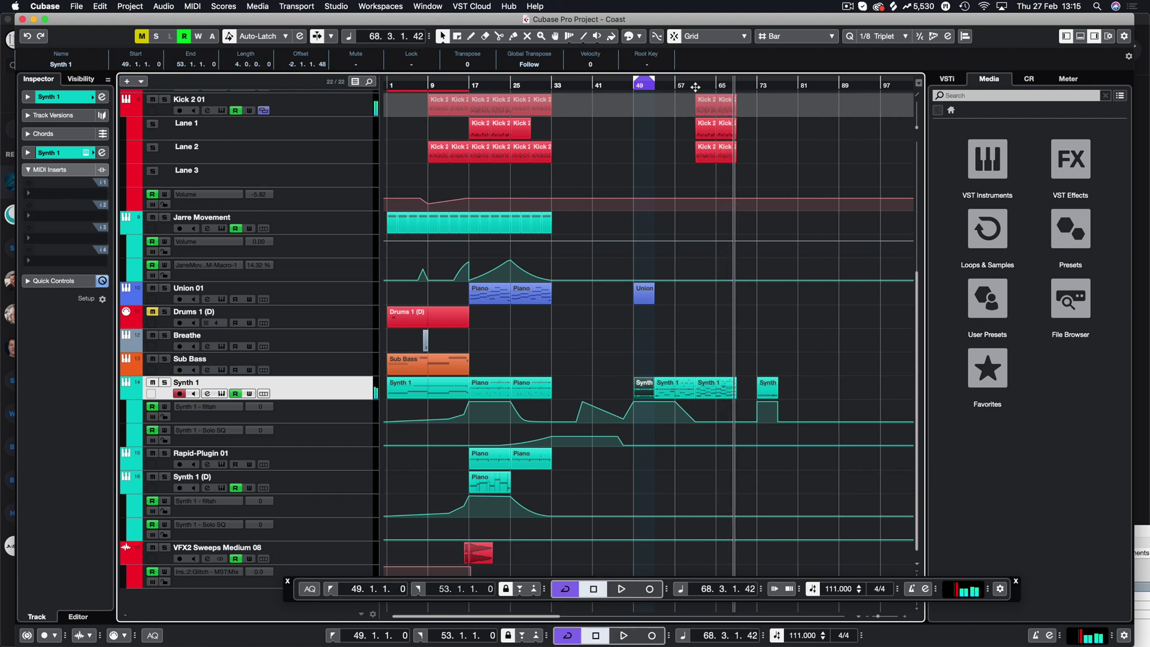